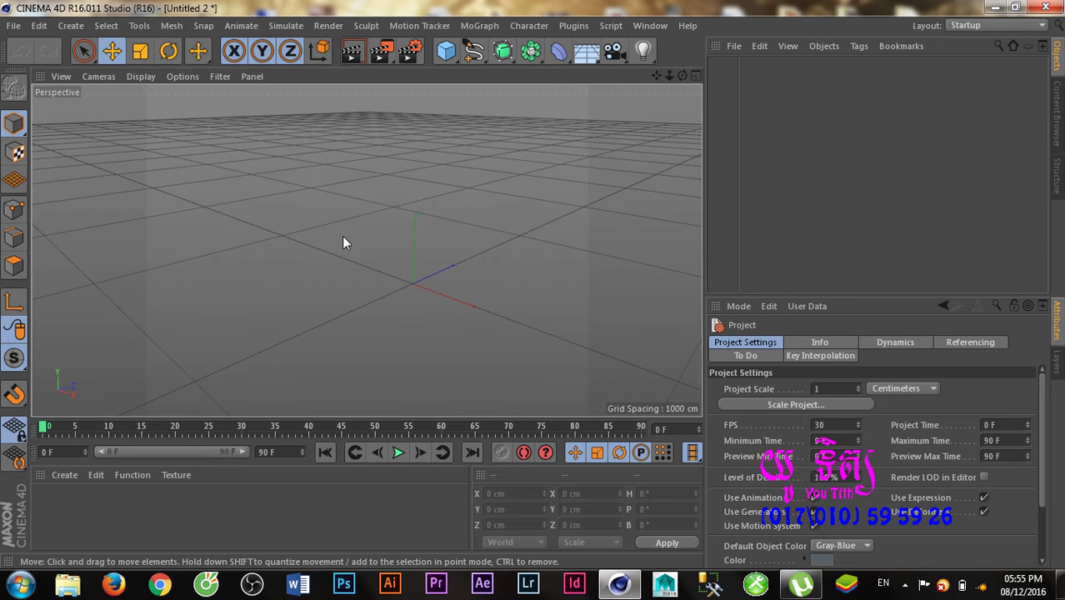
# Orbit the scene and browse the mesh commands without choosing any
pyautogui.moveTo(335, 244)
pyautogui.keyDown('alt'); pyautogui.mouseDown()
pyautogui.moveTo(287, 219)
pyautogui.moveTo(319, 223)
pyautogui.mouseUp(); pyautogui.keyUp('alt')
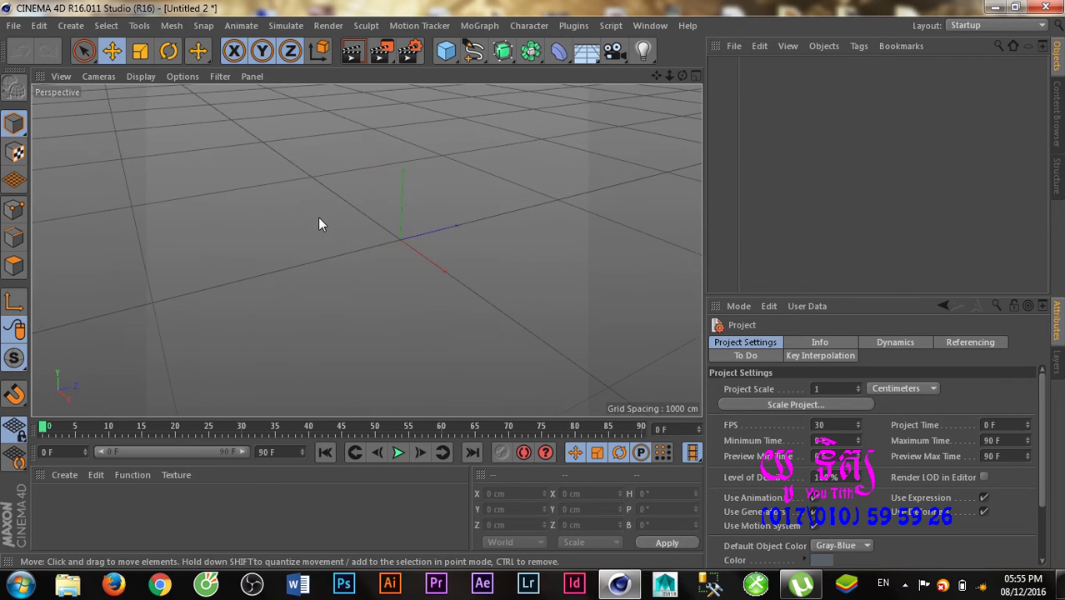
pyautogui.click(71, 25)
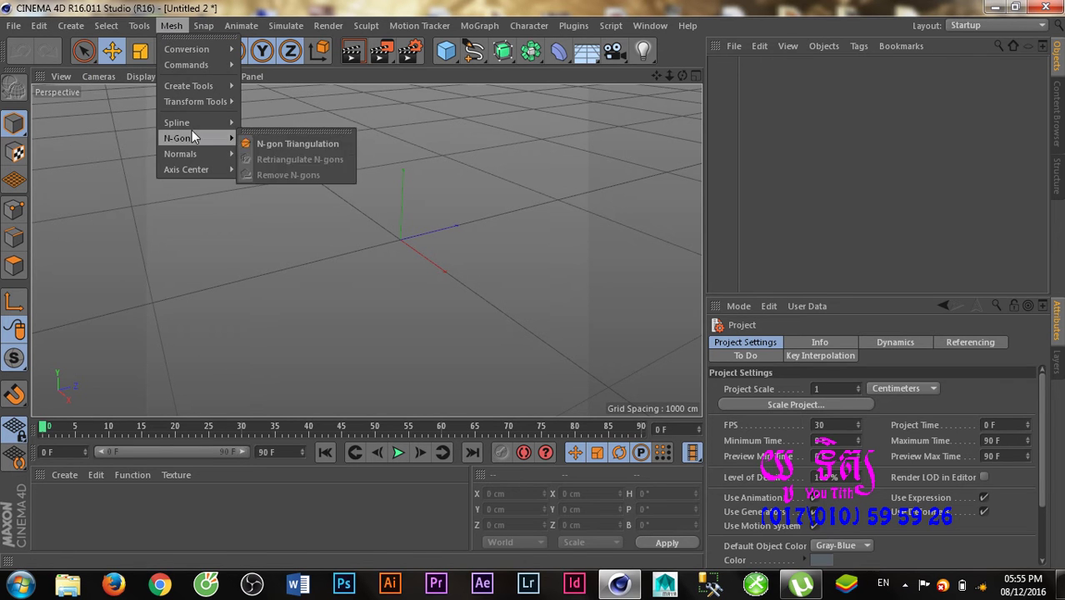
pyautogui.moveTo(177, 123)
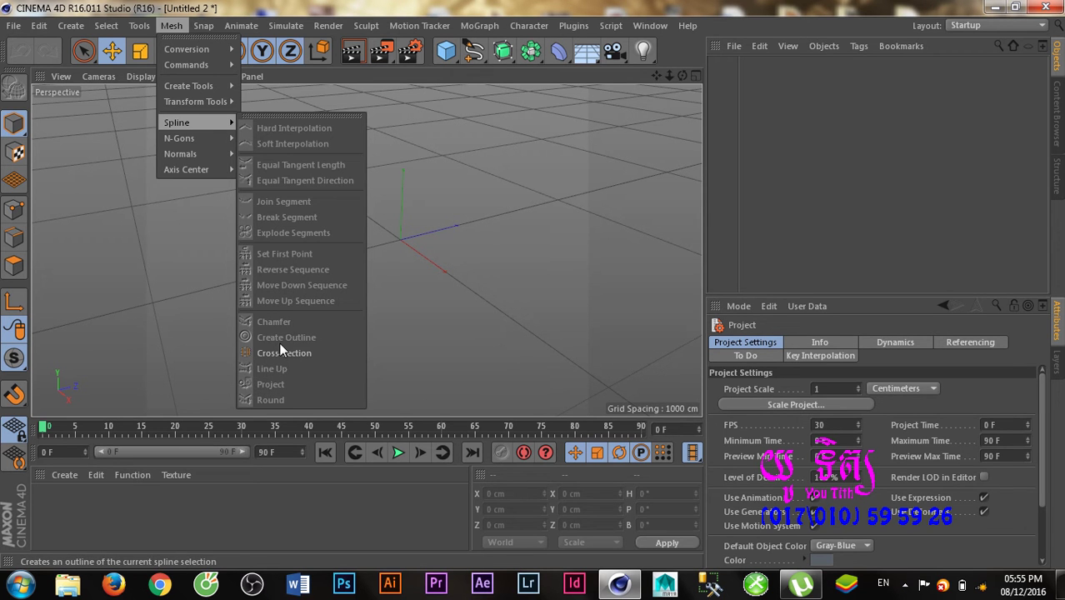
pyautogui.click(439, 248)
pyautogui.moveTo(271, 205)
pyautogui.keyDown('alt'); pyautogui.mouseDown()
pyautogui.moveTo(288, 207)
pyautogui.moveTo(242, 234)
pyautogui.mouseUp(); pyautogui.keyUp('alt')
# Start a Bezier spline from Create > Spline and maximise the Top view
pyautogui.click(71, 25)
pyautogui.moveTo(73, 65)
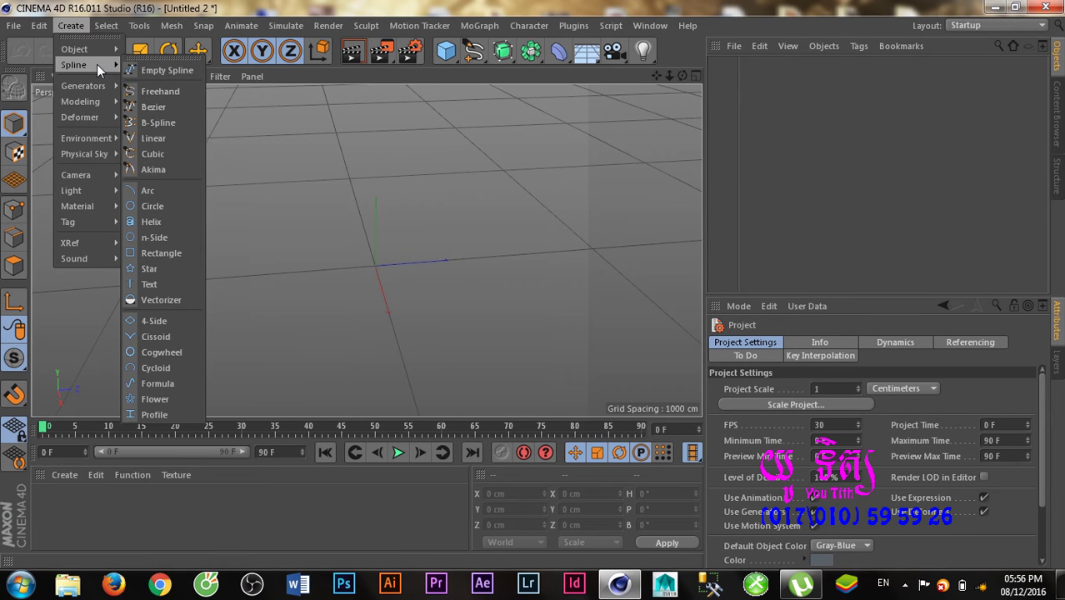
pyautogui.click(153, 108)
pyautogui.keyDown('alt'); pyautogui.moveTo(364, 254); pyautogui.dragTo(359, 246); pyautogui.keyUp('alt')
pyautogui.middleClick(383, 244)
pyautogui.middleClick(510, 159)
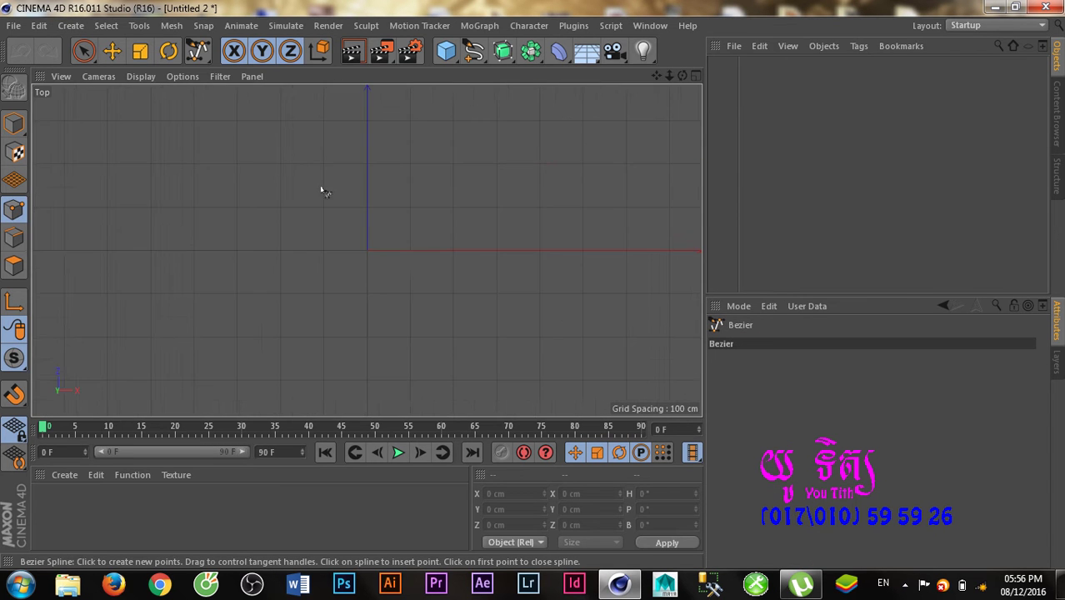
pyautogui.keyDown('alt'); pyautogui.moveTo(292, 218); pyautogui.dragTo(257, 216, button='middle'); pyautogui.keyUp('alt')
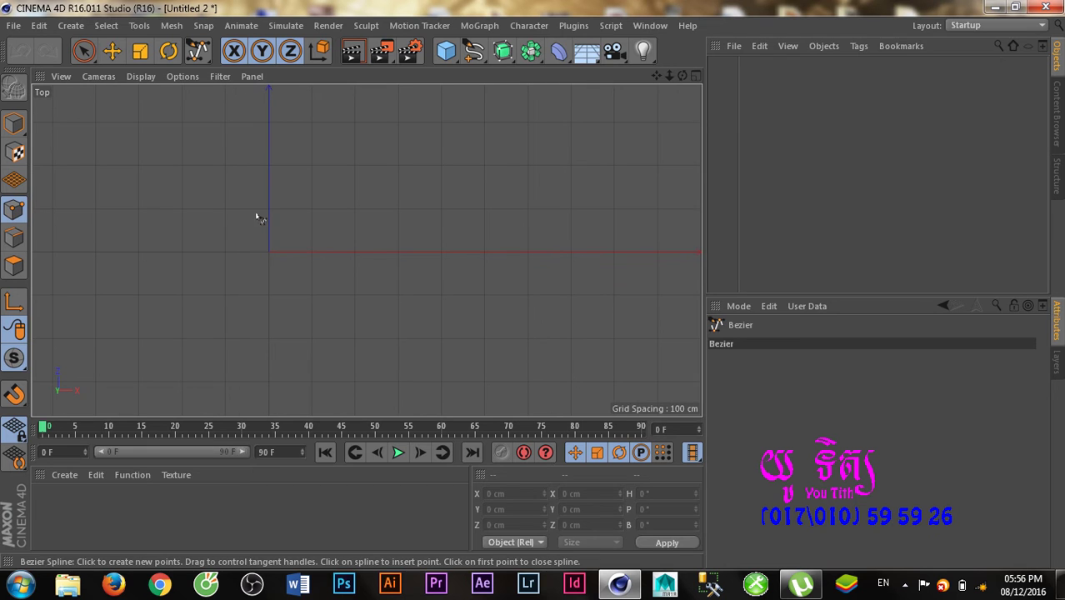
# Draw an open S-shaped Bezier spline of several curved points with shaped tangents
pyautogui.click(231, 153)
pyautogui.moveTo(385, 140); pyautogui.dragTo(416, 192)
pyautogui.keyDown('alt'); pyautogui.moveTo(418, 185); pyautogui.dragTo(369, 250, button='middle'); pyautogui.keyUp('alt')
pyautogui.moveTo(349, 311); pyautogui.dragTo(408, 337)
pyautogui.keyDown('alt'); pyautogui.moveTo(409, 335); pyautogui.dragTo(268, 360, button='middle'); pyautogui.keyUp('alt')
pyautogui.moveTo(448, 254); pyautogui.dragTo(476, 205)
pyautogui.moveTo(555, 124)
pyautogui.mouseDown()
pyautogui.moveTo(613, 143)
pyautogui.moveTo(623, 125)
pyautogui.mouseUp()
pyautogui.keyDown('alt'); pyautogui.moveTo(417, 217); pyautogui.dragTo(250, 255, button='middle'); pyautogui.keyUp('alt')
pyautogui.moveTo(615, 261); pyautogui.dragTo(633, 298)
# Finish the spline with the Move tool and centre it in the Top view
pyautogui.click(111, 50)
pyautogui.scroll(-3, 357, 147)
pyautogui.scroll(-2, 408, 171)
pyautogui.scroll(2, 254, 181)
pyautogui.moveTo(254, 180)
pyautogui.keyDown('alt'); pyautogui.mouseDown(button='middle')
pyautogui.moveTo(321, 176)
pyautogui.moveTo(321, 190)
pyautogui.mouseUp(button='middle'); pyautogui.keyUp('alt')
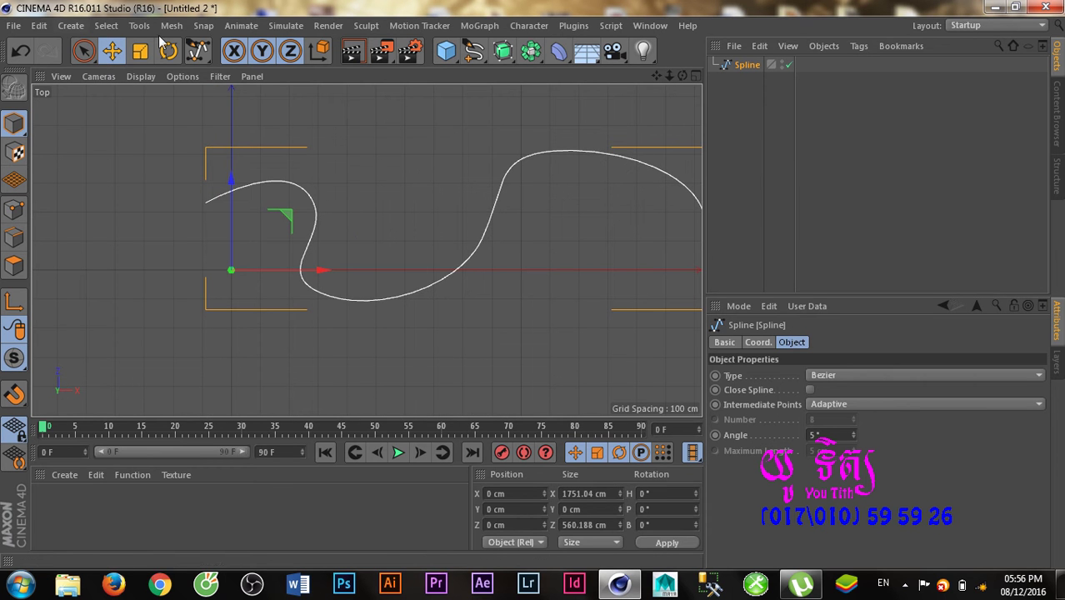
# Maximise the Perspective view and turn off Grid in the viewport Filter menu
pyautogui.middleClick(282, 161)
pyautogui.middleClick(285, 166)
pyautogui.keyDown('alt'); pyautogui.moveTo(242, 177); pyautogui.dragTo(330, 179); pyautogui.keyUp('alt')
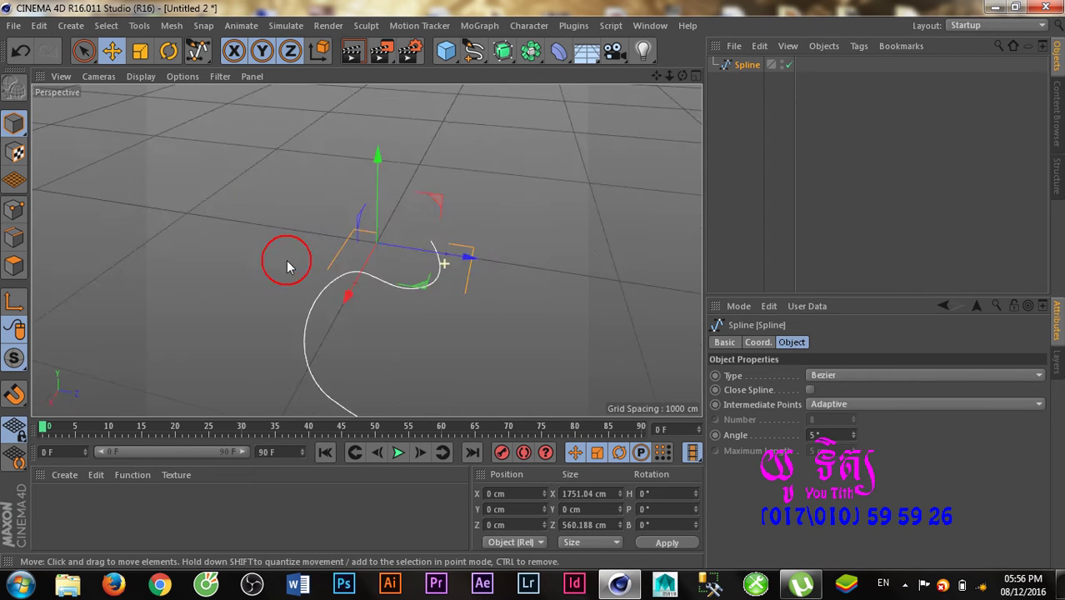
pyautogui.click(219, 77)
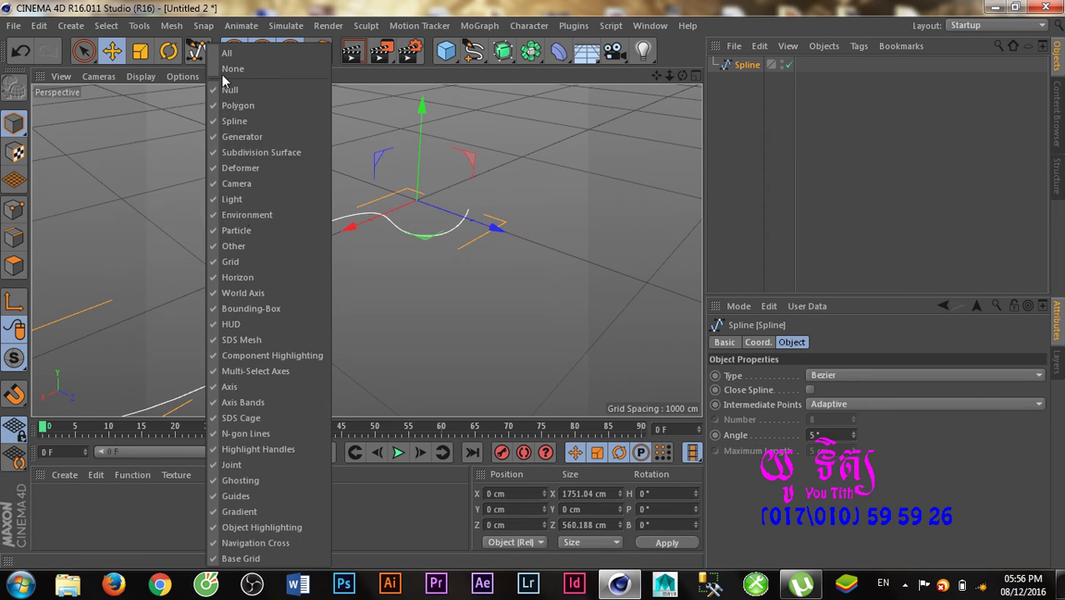
pyautogui.click(240, 261)
# Orbit around the gridless spline and briefly open Render Settings
pyautogui.moveTo(334, 274)
pyautogui.keyDown('alt'); pyautogui.mouseDown()
pyautogui.moveTo(331, 305)
pyautogui.moveTo(399, 294)
pyautogui.moveTo(533, 225)
pyautogui.mouseUp(); pyautogui.keyUp('alt')
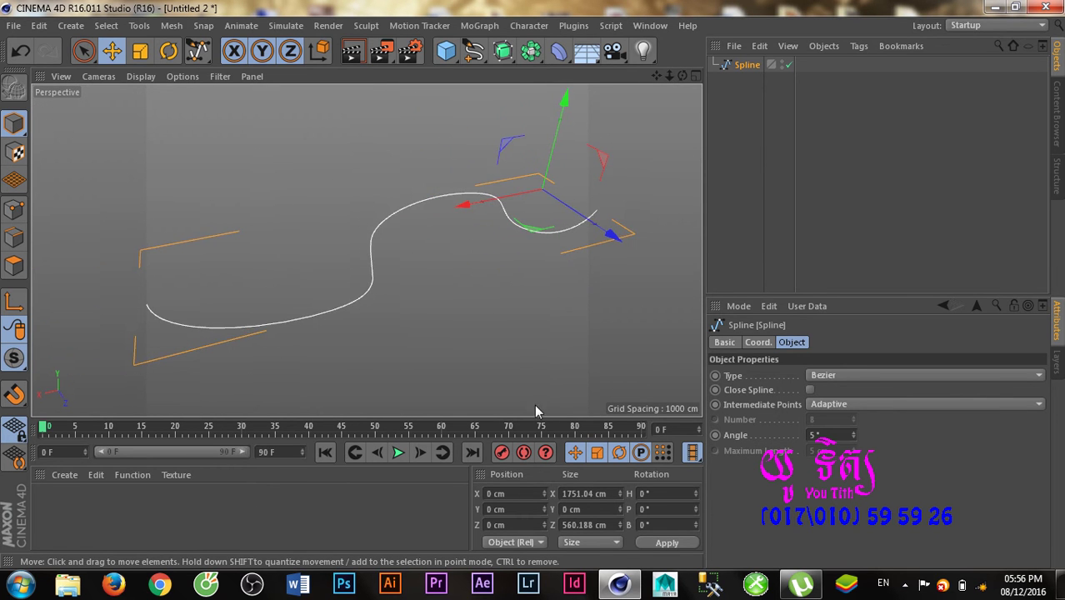
pyautogui.click(410, 51)
pyautogui.click(708, 8)
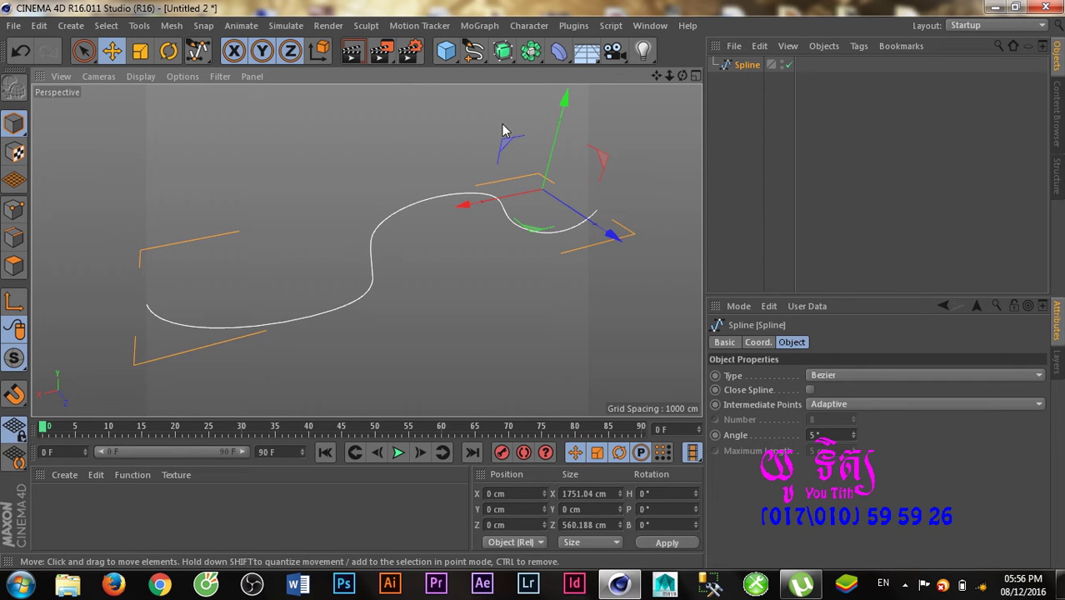
# Apply the Film/Video HDTV 1080 25 output preset: 1920 x 1080 pixels at 25 fps
pyautogui.click(409, 51)
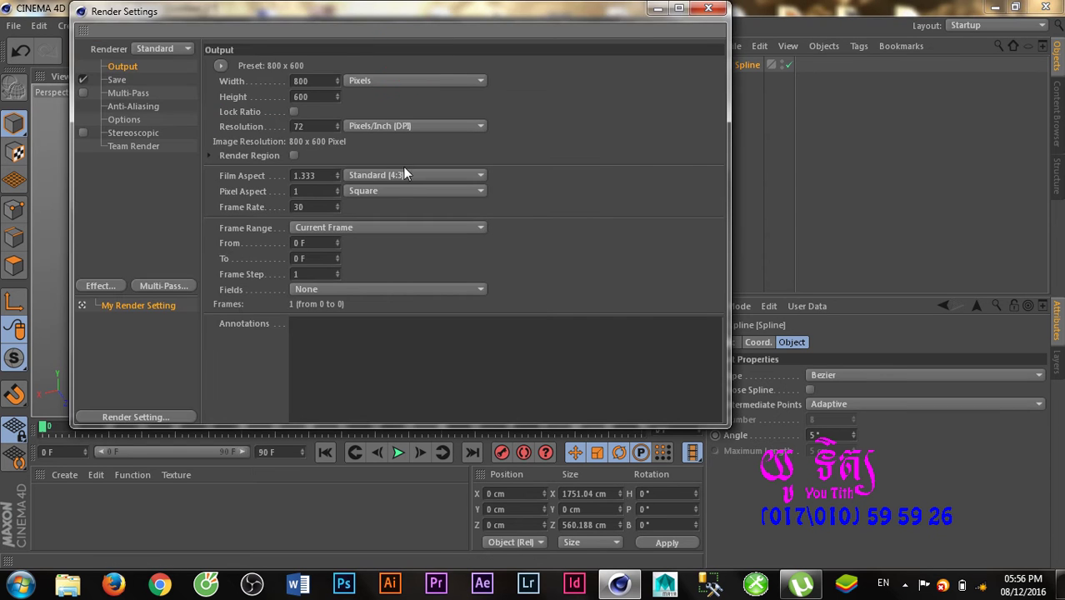
pyautogui.click(700, 10)
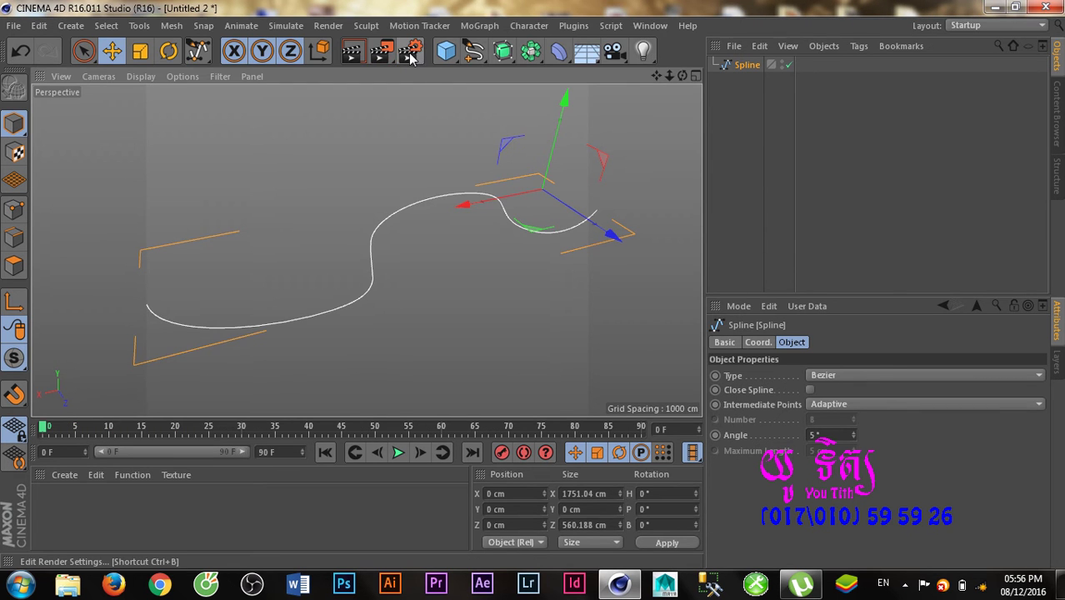
pyautogui.click(407, 51)
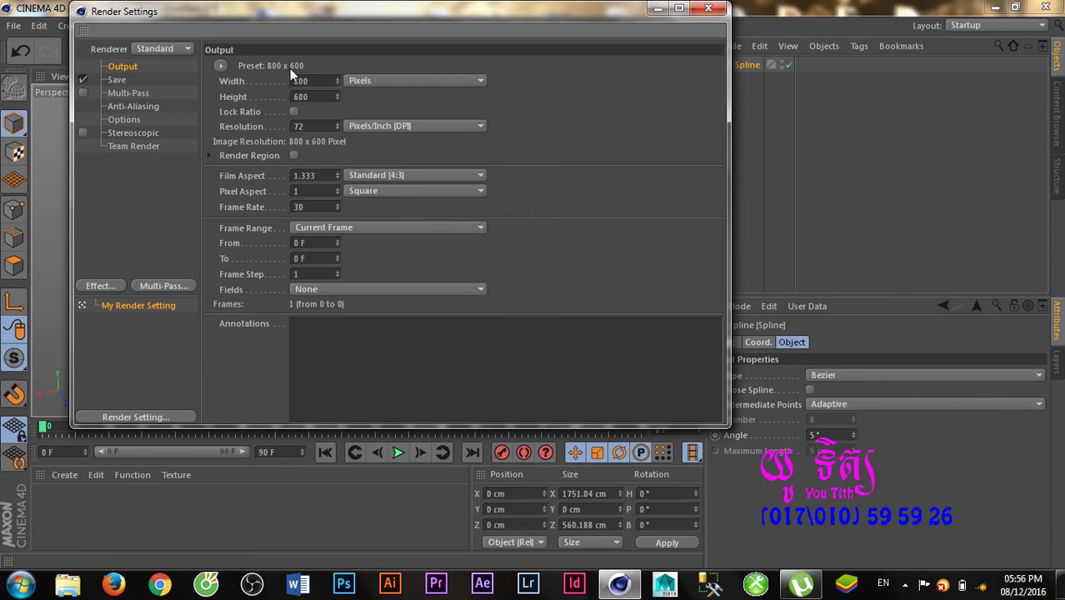
pyautogui.click(220, 66)
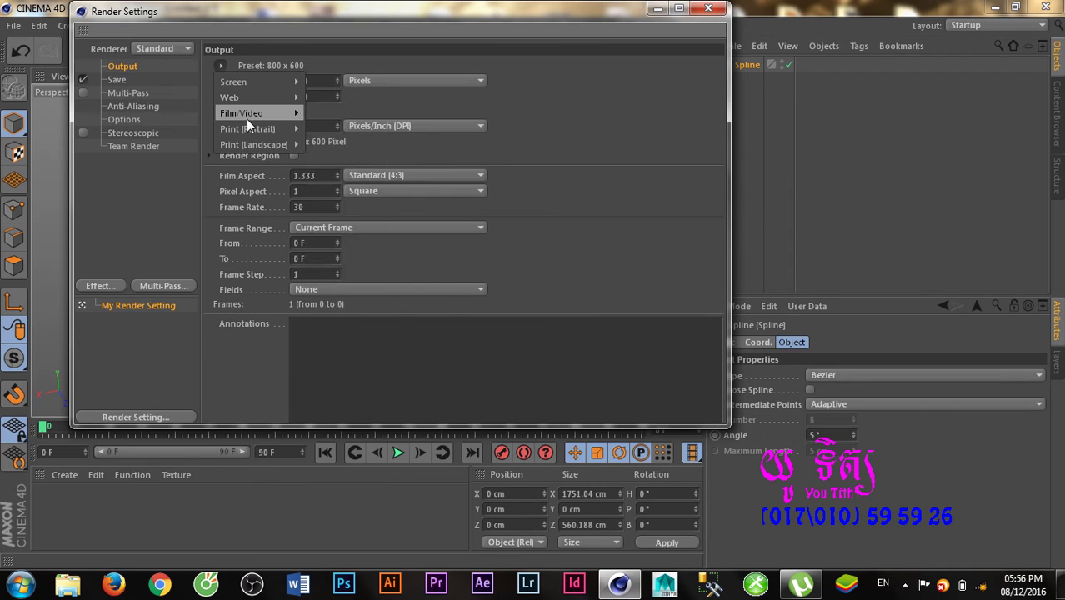
pyautogui.moveTo(241, 112)
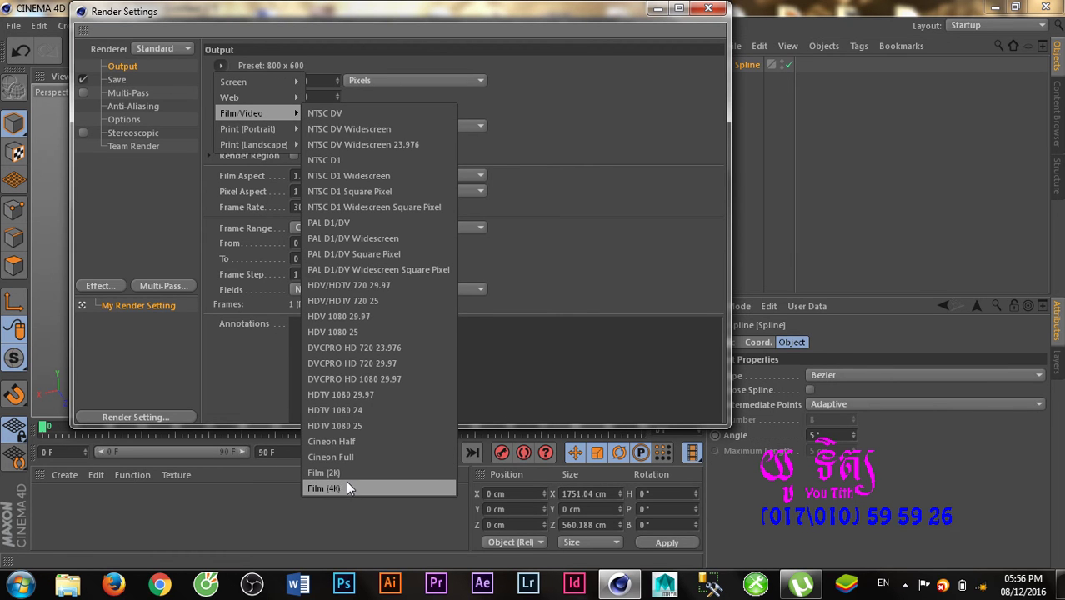
pyautogui.click(357, 427)
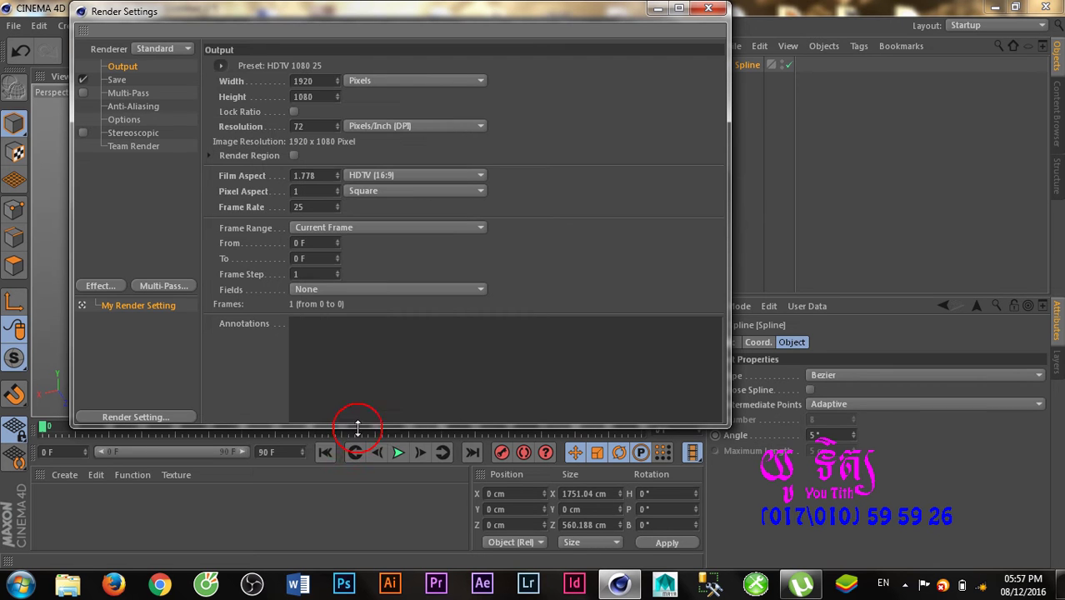
pyautogui.click(300, 83)
pyautogui.click(226, 118)
pyautogui.click(308, 206)
pyautogui.click(707, 9)
# Enter Points mode and select the spline's middle, top and right end points
pyautogui.click(418, 287)
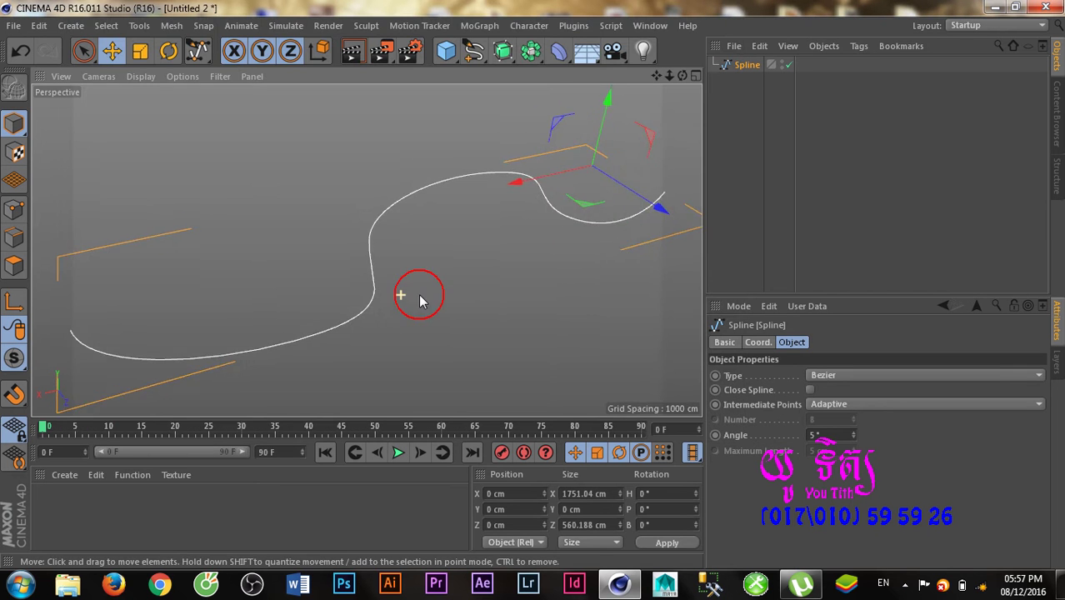
pyautogui.keyDown('alt'); pyautogui.moveTo(636, 393); pyautogui.dragTo(419, 305); pyautogui.keyUp('alt')
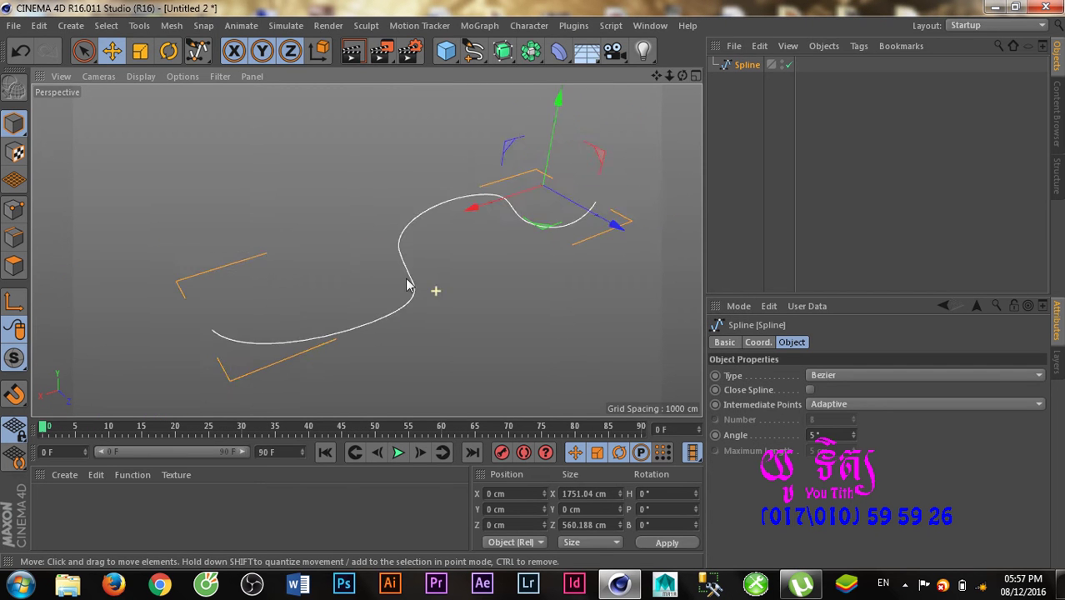
pyautogui.click(13, 209)
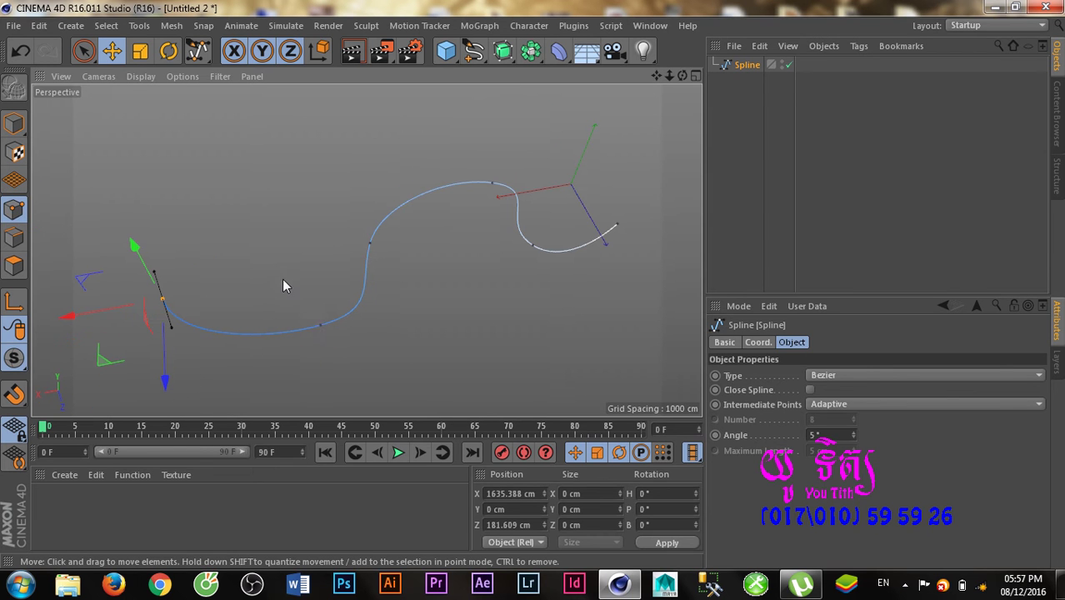
pyautogui.click(369, 243)
pyautogui.click(492, 181)
pyautogui.click(617, 225)
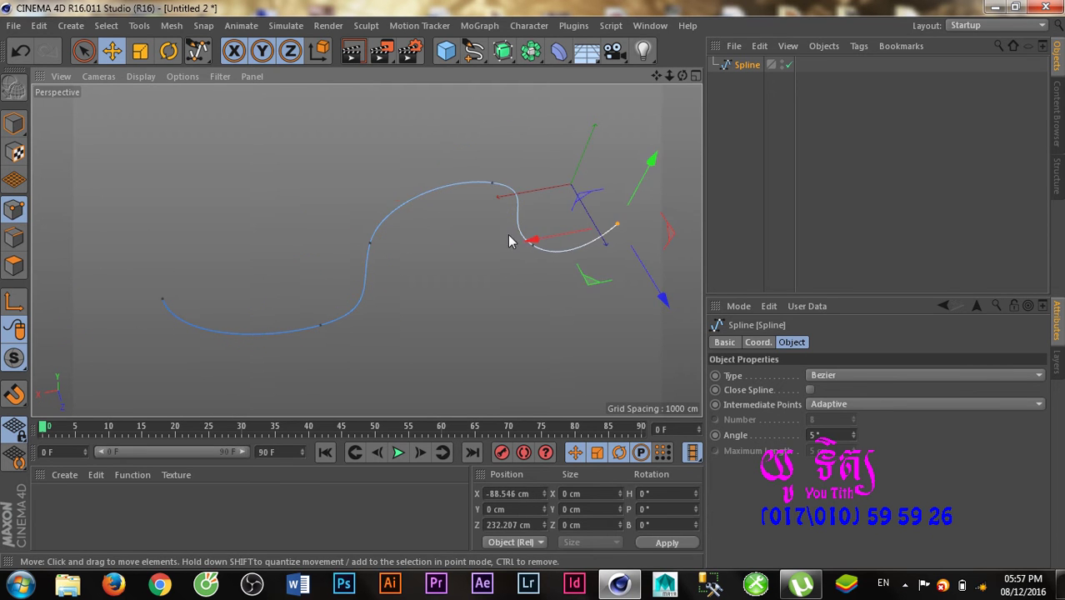
pyautogui.click(464, 277)
# Preview a render of the spline, then drag one point to reshape the curve
pyautogui.keyDown('alt'); pyautogui.moveTo(463, 277); pyautogui.dragTo(402, 287); pyautogui.keyUp('alt')
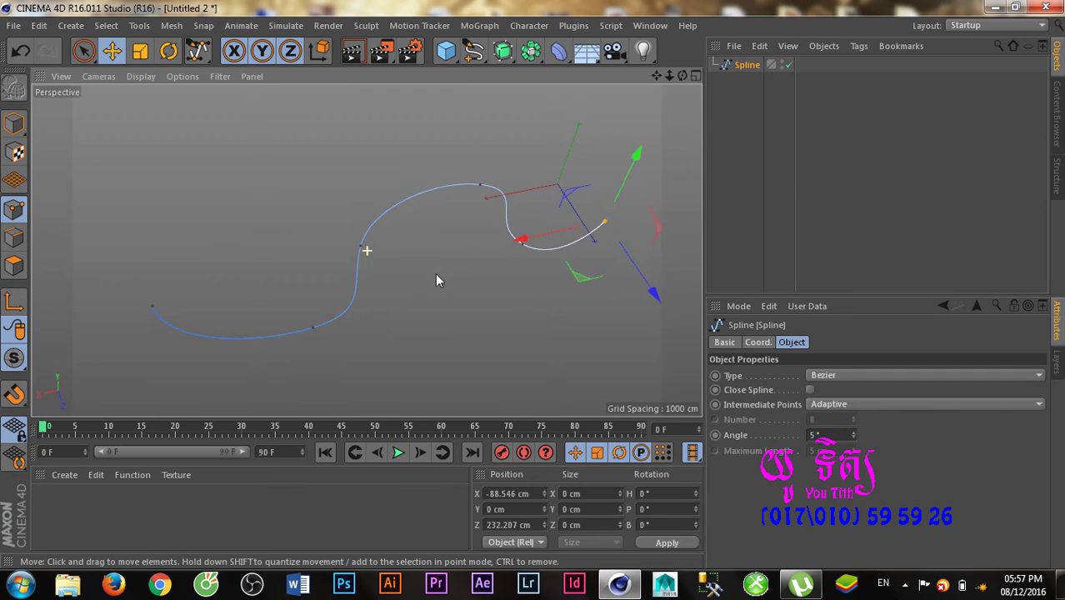
pyautogui.scroll(3, 386, 249)
pyautogui.scroll(1, 456, 262)
pyautogui.scroll(-3, 325, 225)
pyautogui.keyDown('alt'); pyautogui.moveTo(339, 283); pyautogui.dragTo(322, 268); pyautogui.keyUp('alt')
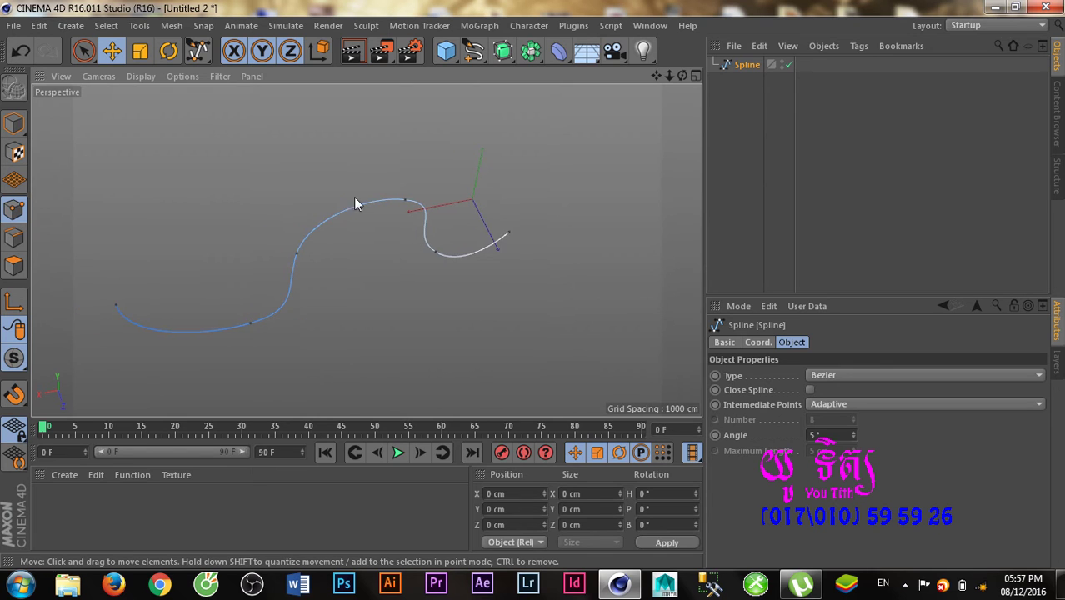
pyautogui.click(351, 52)
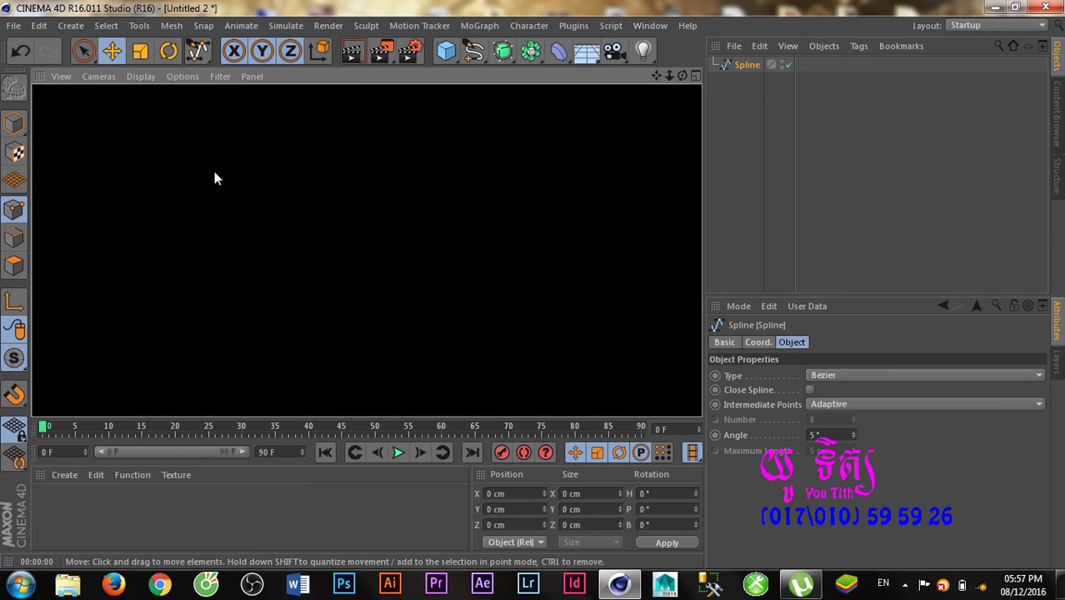
pyautogui.click(349, 109)
pyautogui.moveTo(307, 229); pyautogui.dragTo(341, 225)
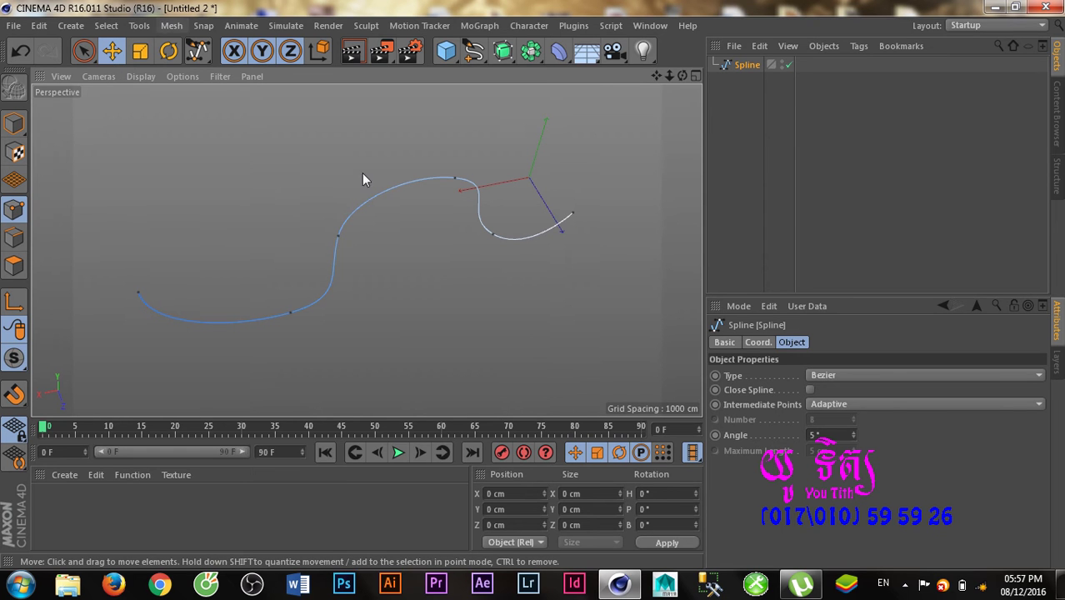
pyautogui.rightClick(319, 160)
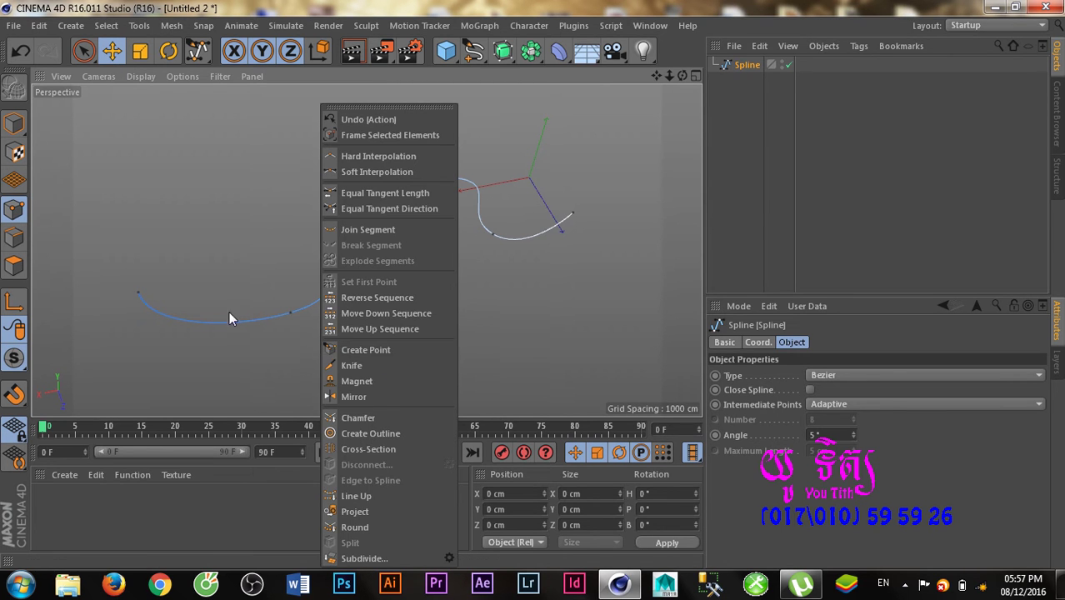
pyautogui.click(370, 349)
pyautogui.click(334, 265)
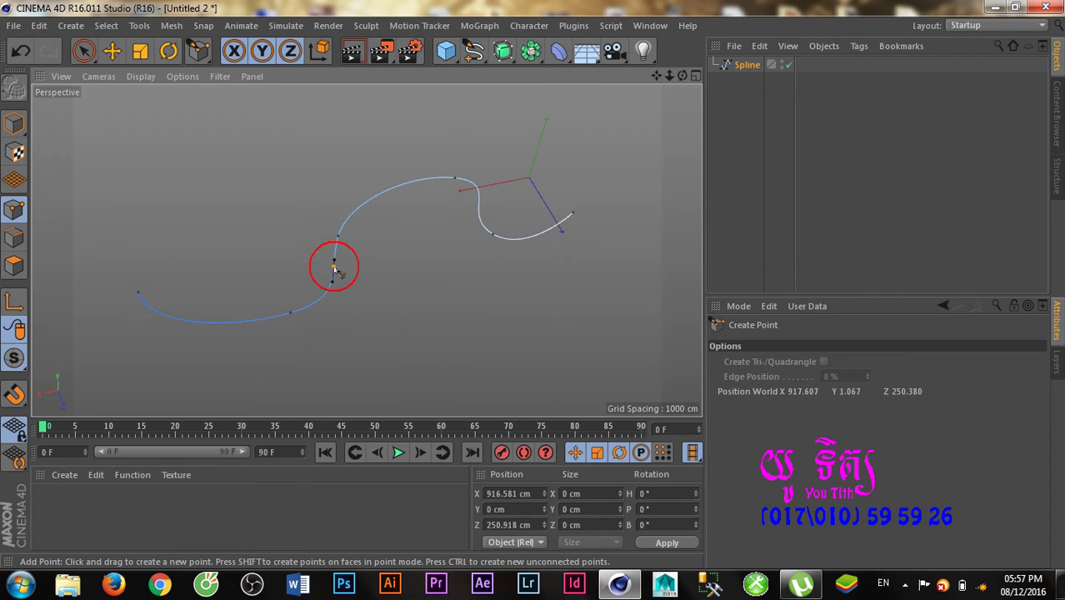
pyautogui.click(316, 301)
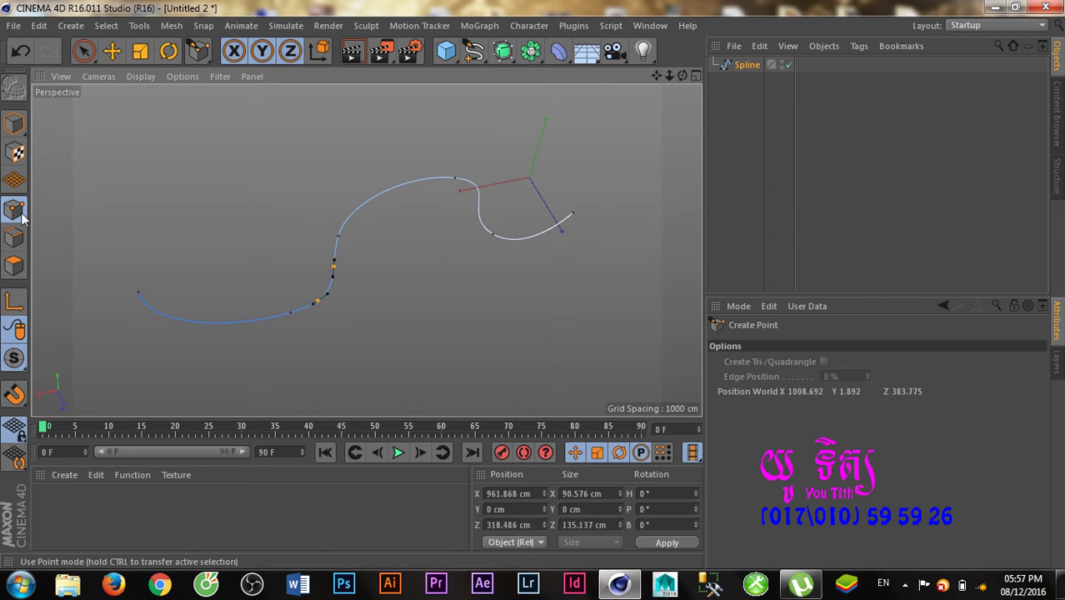
pyautogui.click(111, 51)
pyautogui.press('Delete')
pyautogui.rightClick(355, 249)
pyautogui.click(316, 249)
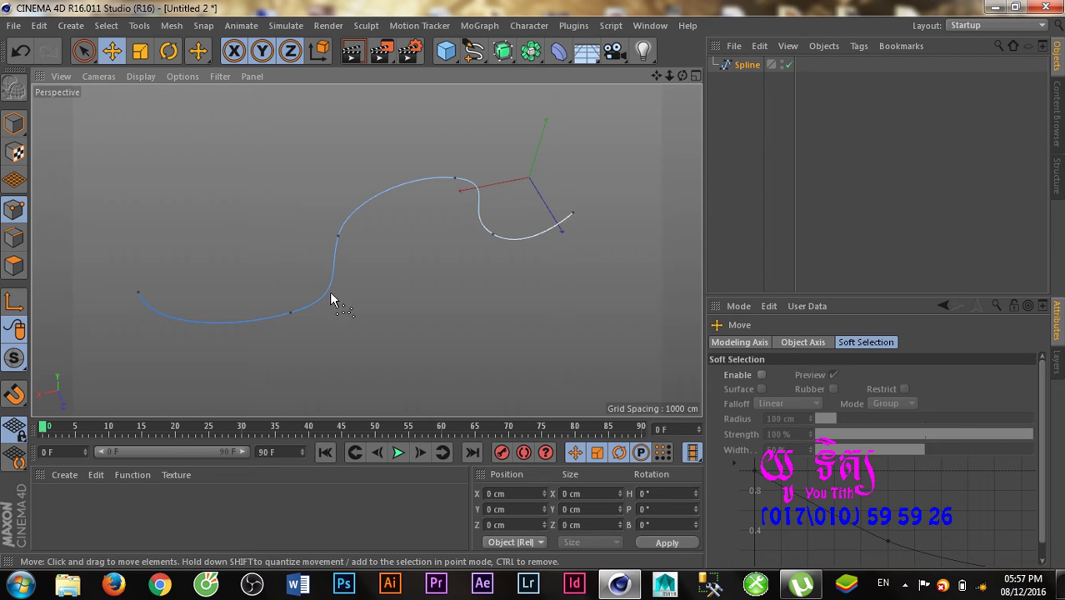
pyautogui.click(374, 200)
pyautogui.click(14, 123)
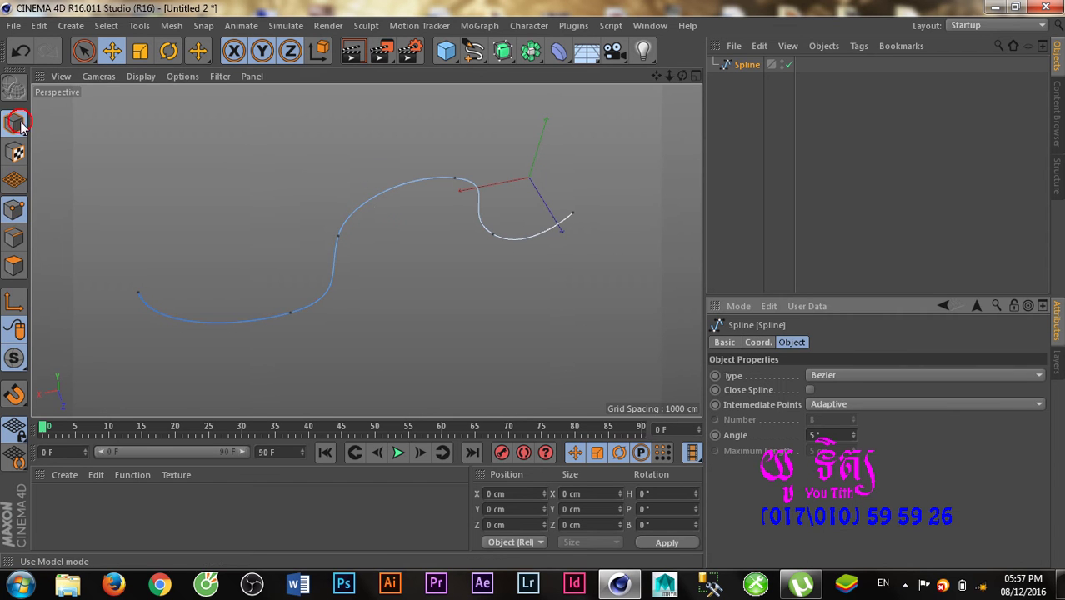
pyautogui.click(331, 286)
pyautogui.click(331, 286)
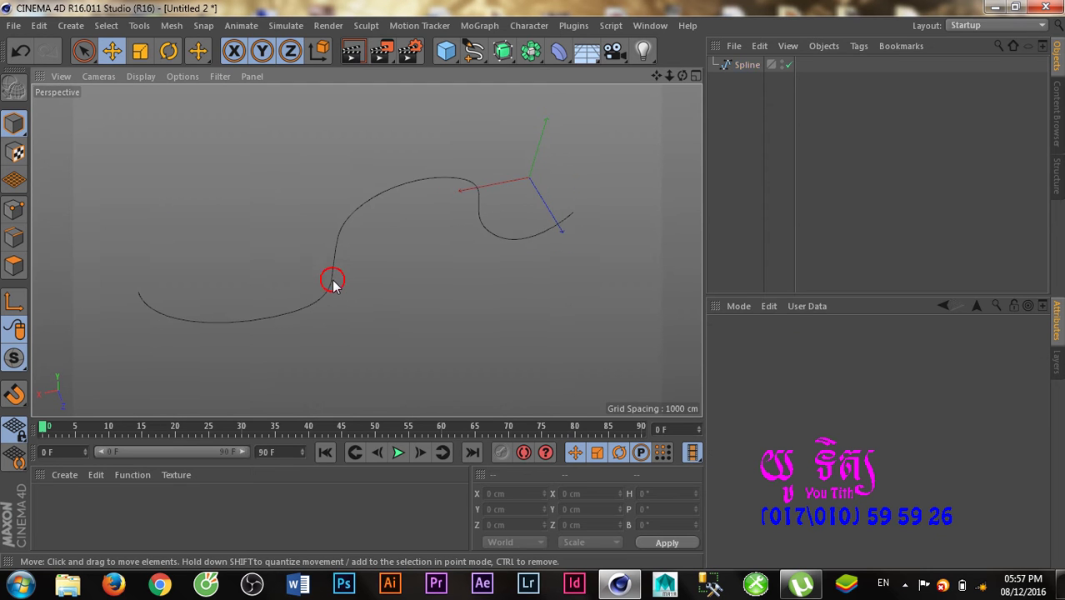
# In Points mode, add a new point on the spline's upper curve
pyautogui.click(15, 208)
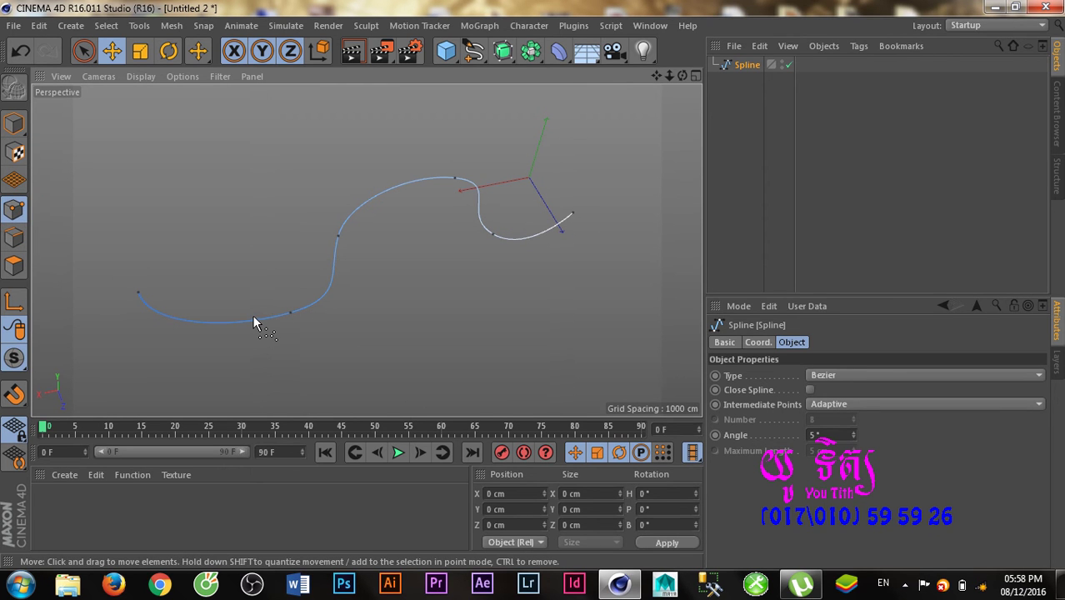
pyautogui.click(331, 288)
pyautogui.keyDown('ctrl'); pyautogui.click(368, 202); pyautogui.keyUp('ctrl')
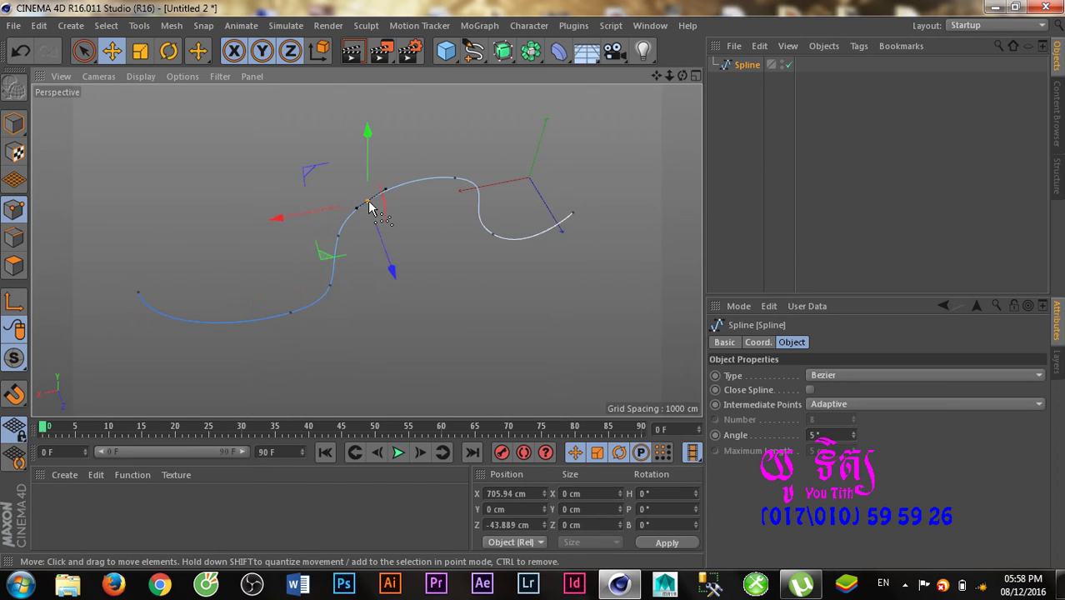
pyautogui.keyDown('ctrl'); pyautogui.click(479, 201); pyautogui.keyUp('ctrl')
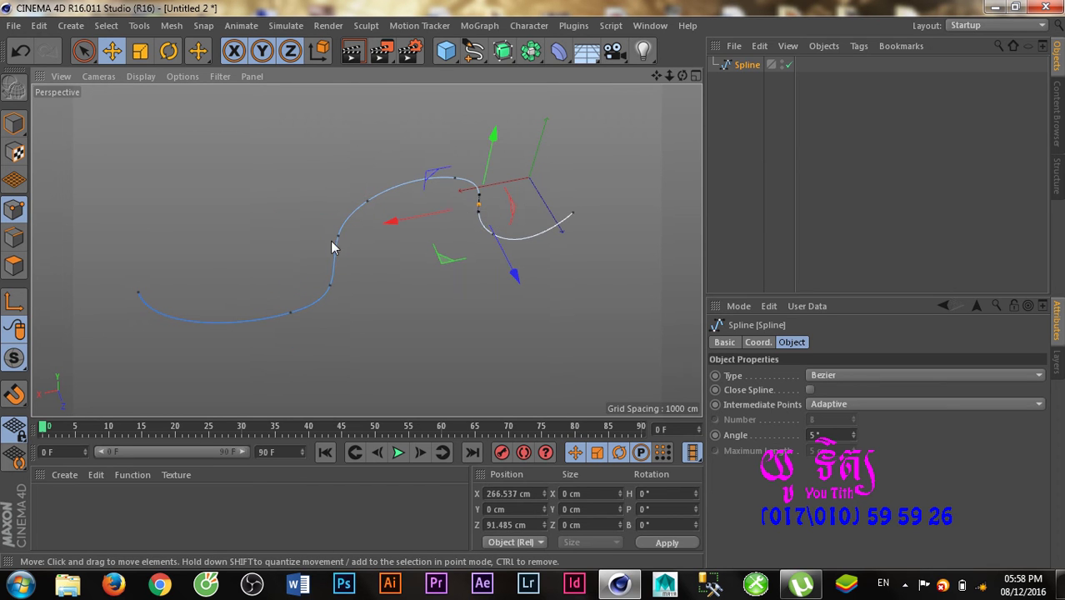
# Return to Model mode, reselect the spline and check its context commands
pyautogui.click(14, 124)
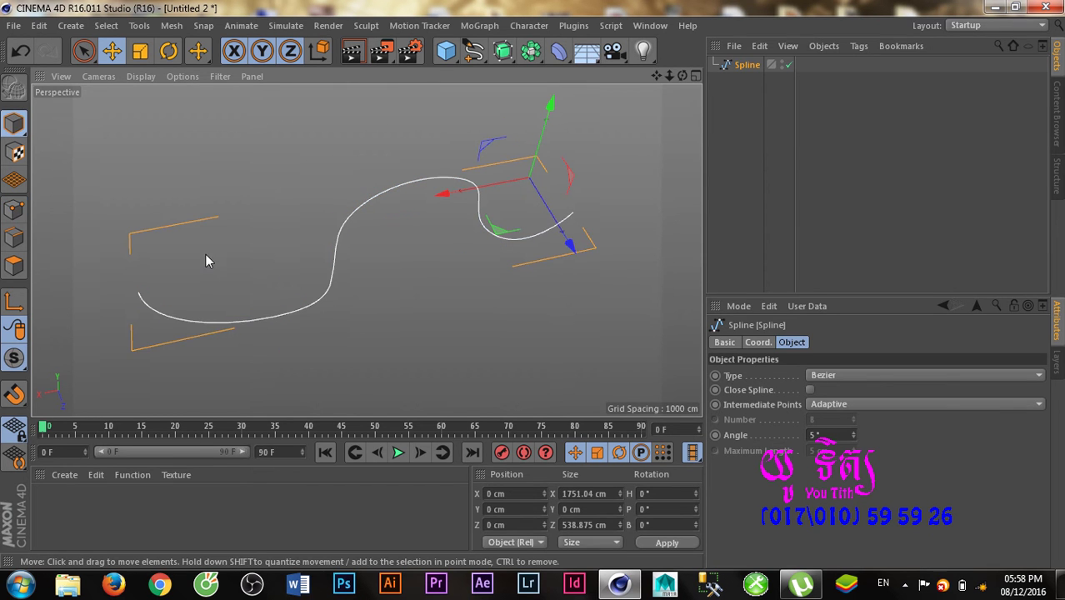
pyautogui.click(324, 294)
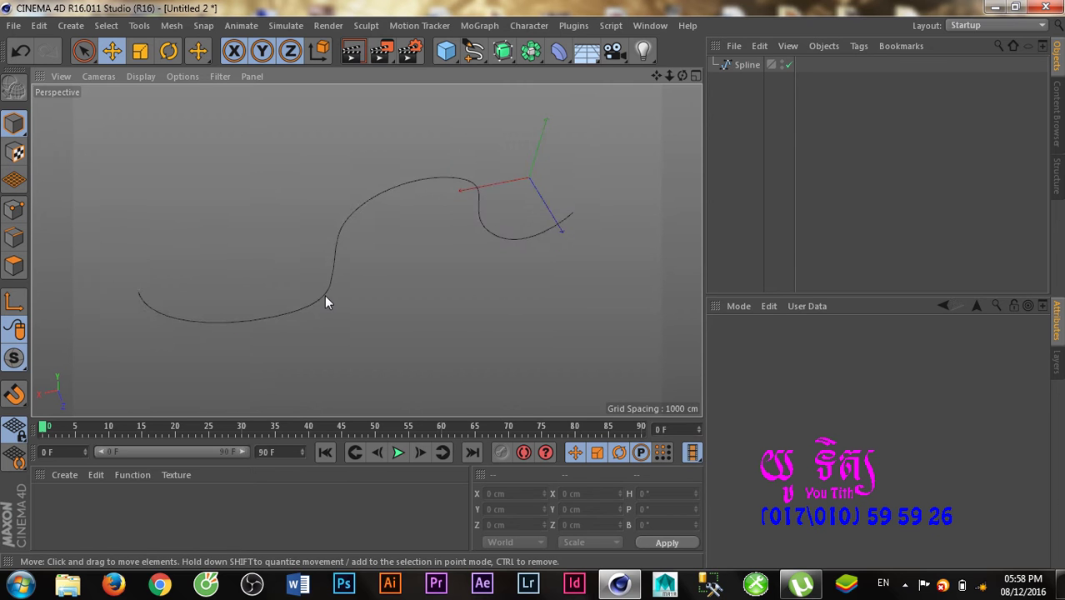
pyautogui.click(325, 297)
pyautogui.rightClick(325, 297)
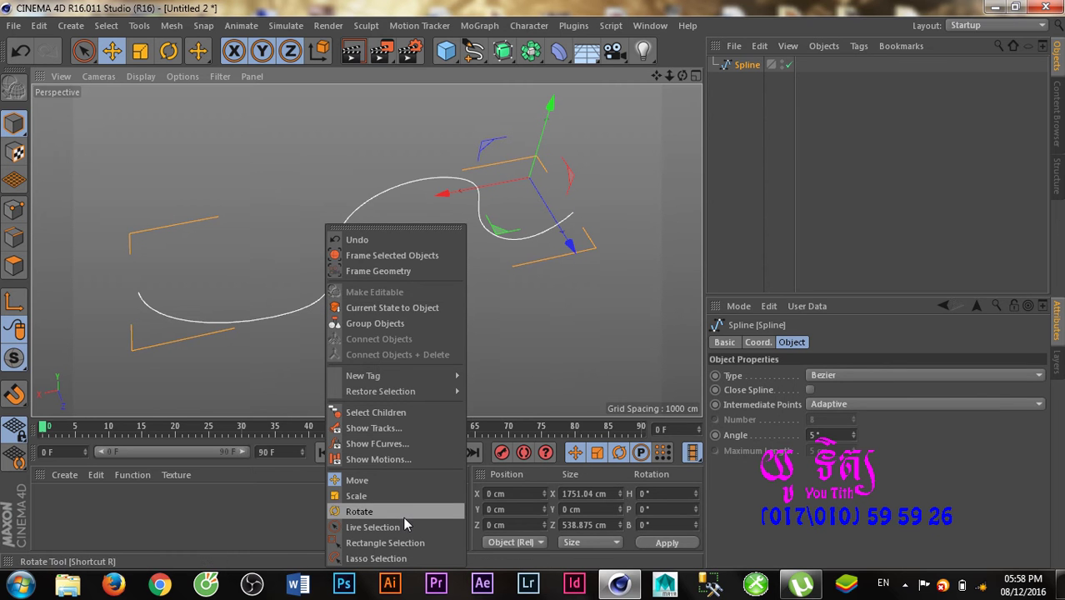
pyautogui.click(279, 413)
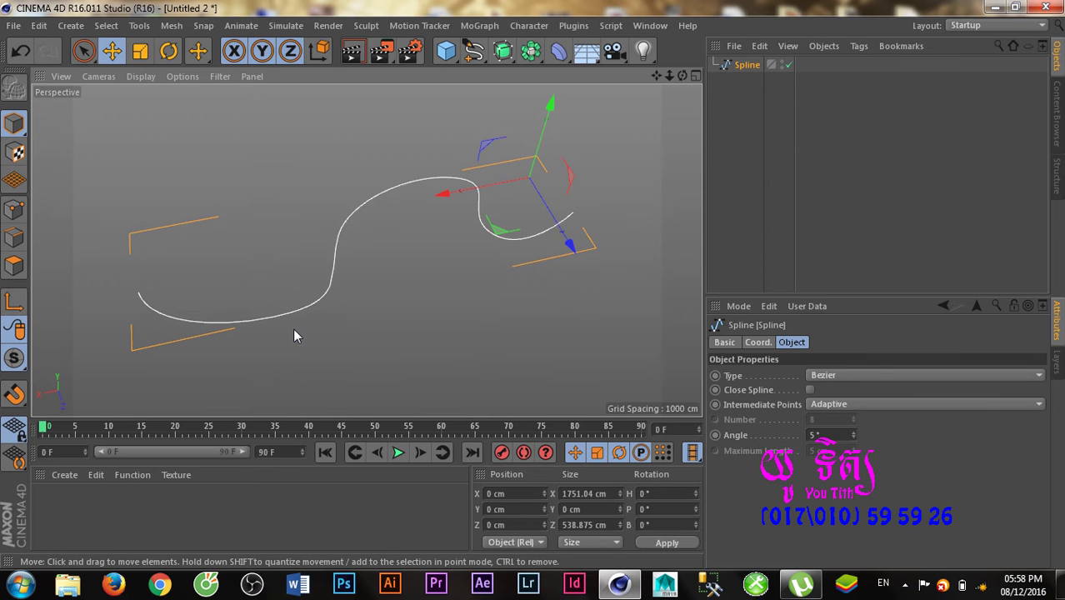
# Back in Points mode, add a point mid-curve and two on the lower curve
pyautogui.click(17, 213)
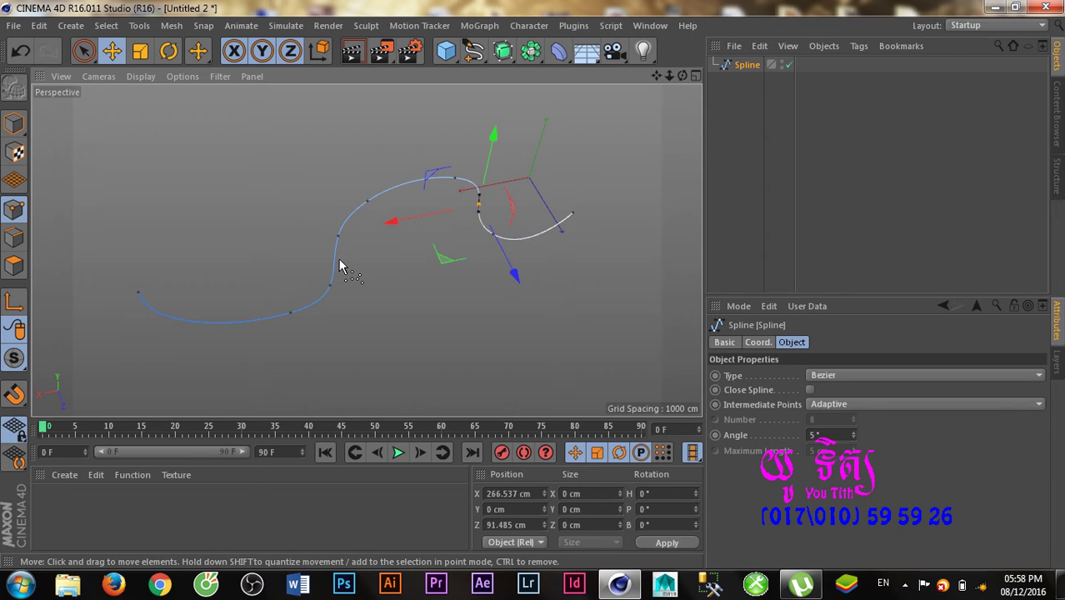
pyautogui.keyDown('ctrl'); pyautogui.click(334, 255); pyautogui.keyUp('ctrl')
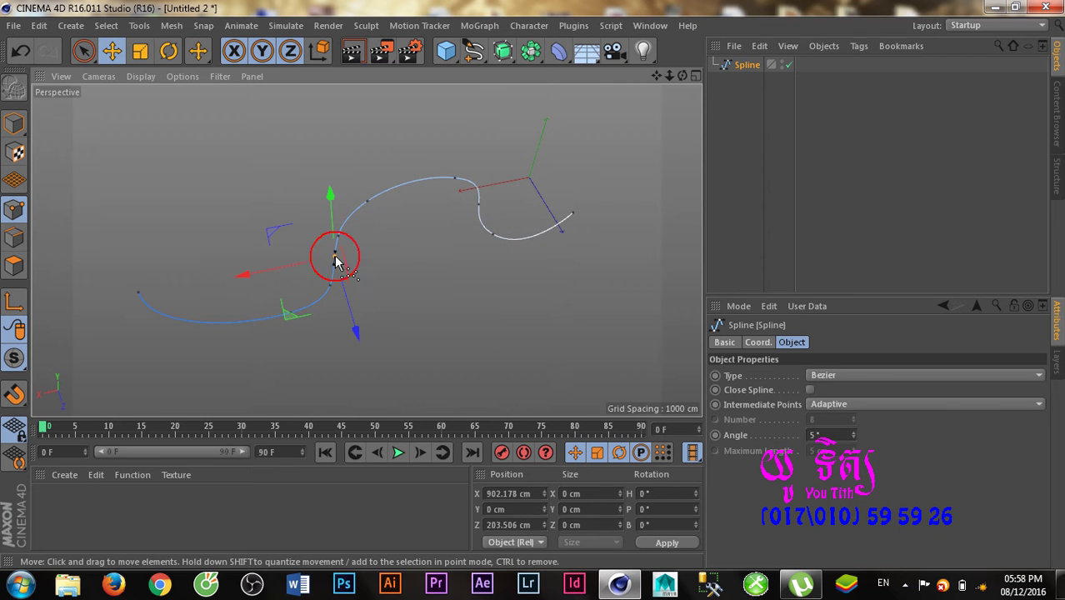
pyautogui.keyDown('ctrl'); pyautogui.click(181, 319); pyautogui.keyUp('ctrl')
pyautogui.keyDown('ctrl'); pyautogui.click(242, 321); pyautogui.keyUp('ctrl')
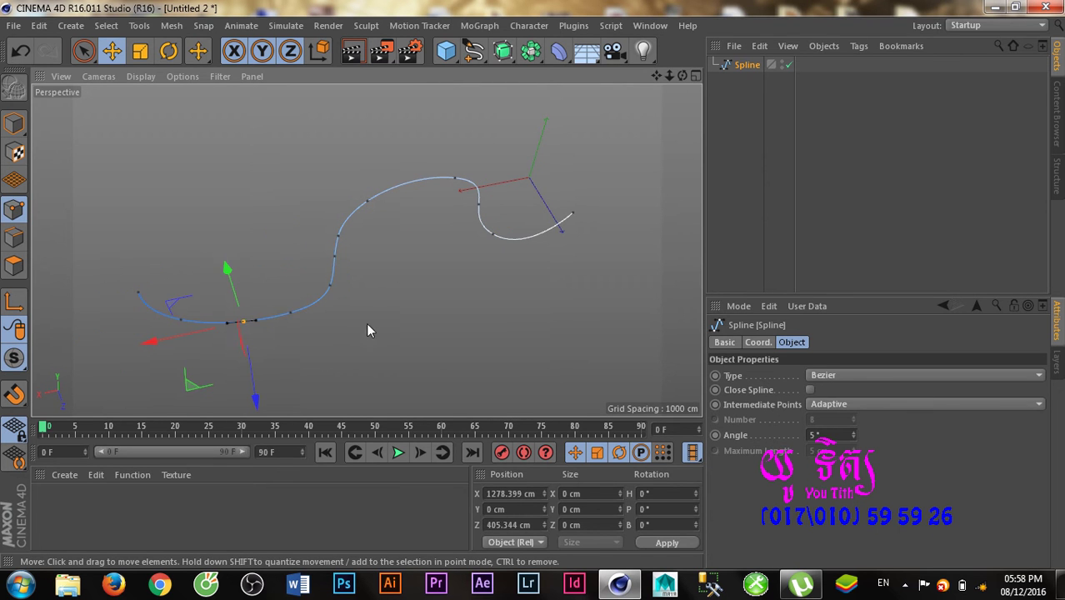
pyautogui.moveTo(389, 301)
pyautogui.keyDown('alt'); pyautogui.mouseDown()
pyautogui.moveTo(325, 316)
pyautogui.moveTo(337, 306)
pyautogui.mouseUp(); pyautogui.keyUp('alt')
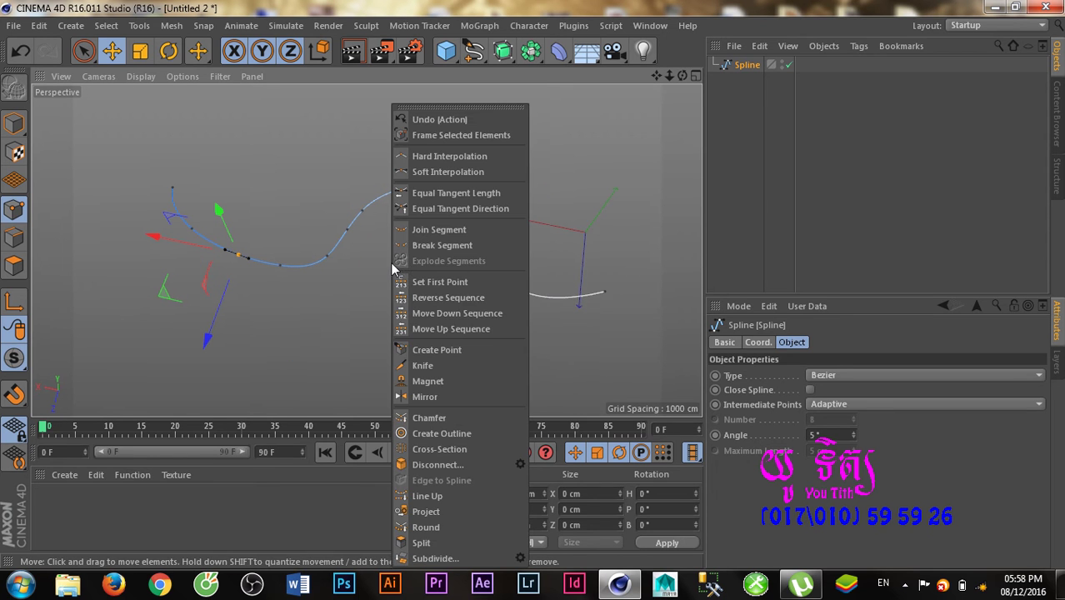
# Use Create Point to add points on the top arc, right bend and lower arc
pyautogui.rightClick(390, 263)
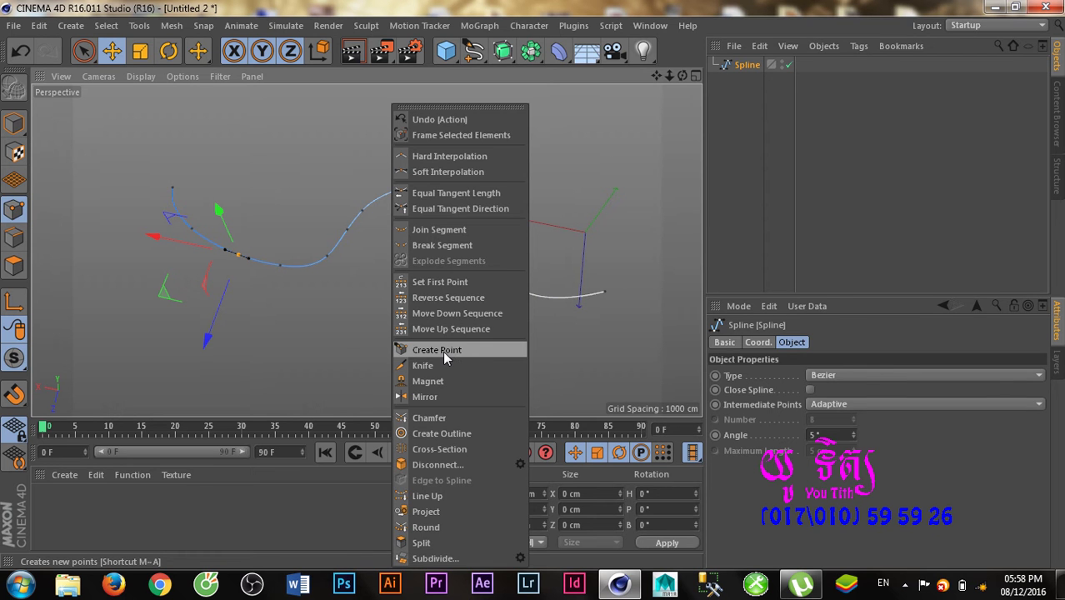
pyautogui.click(444, 350)
pyautogui.click(468, 186)
pyautogui.click(522, 221)
pyautogui.click(517, 288)
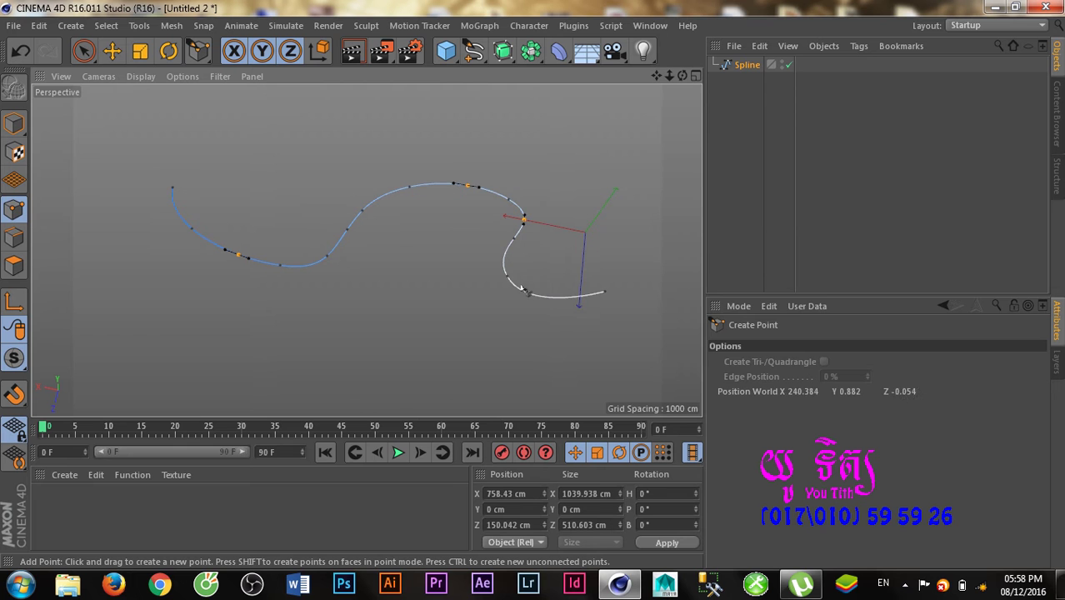
pyautogui.click(545, 297)
pyautogui.click(569, 297)
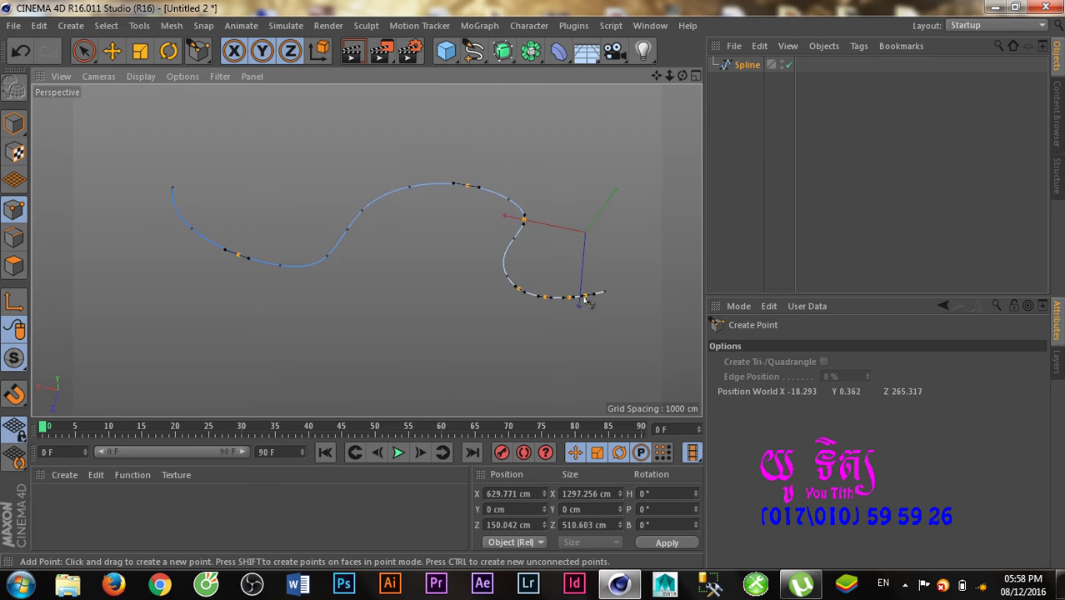
# Maximise the Top view and add one more point on the lower curve
pyautogui.middleClick(414, 248)
pyautogui.middleClick(454, 200)
pyautogui.scroll(1, 369, 250)
pyautogui.click(407, 269)
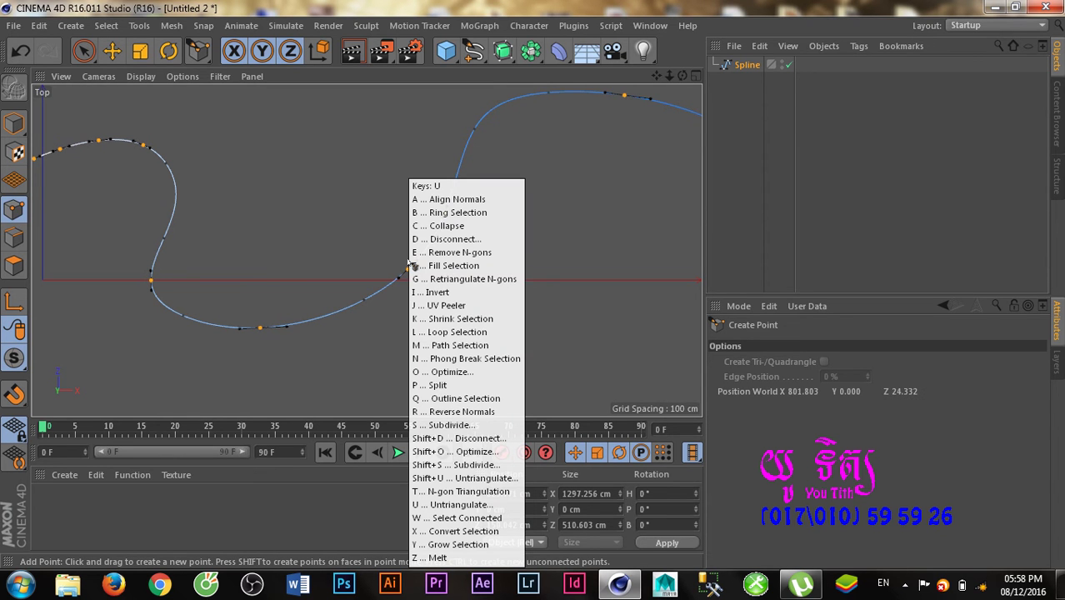
# Browse the U selection and M modelling shortcut popups without applying a command
pyautogui.press('Escape')
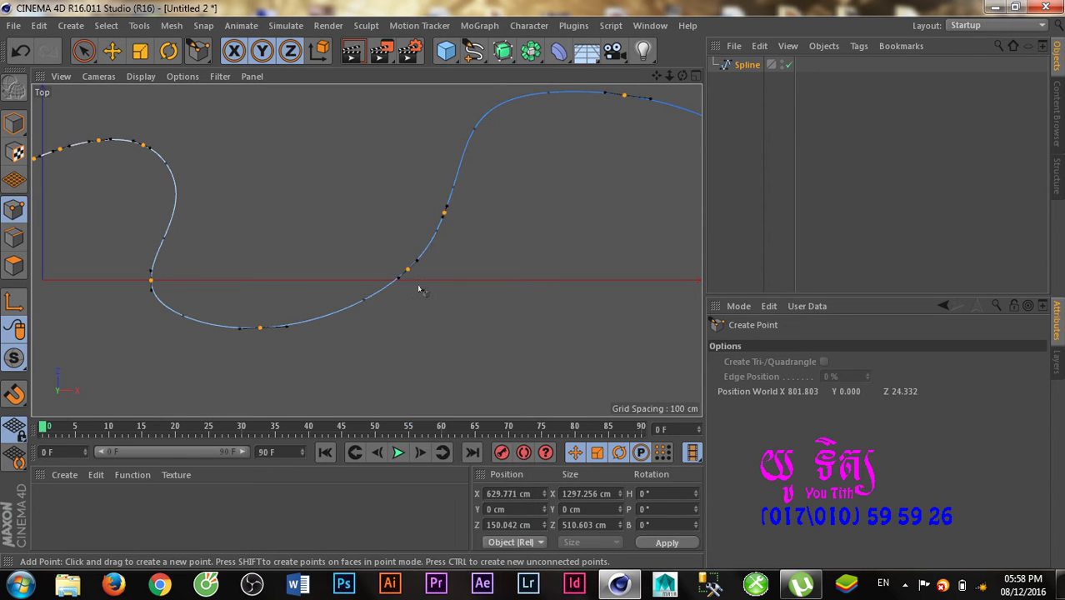
pyautogui.press('u')
pyautogui.press('Escape')
pyautogui.press('u')
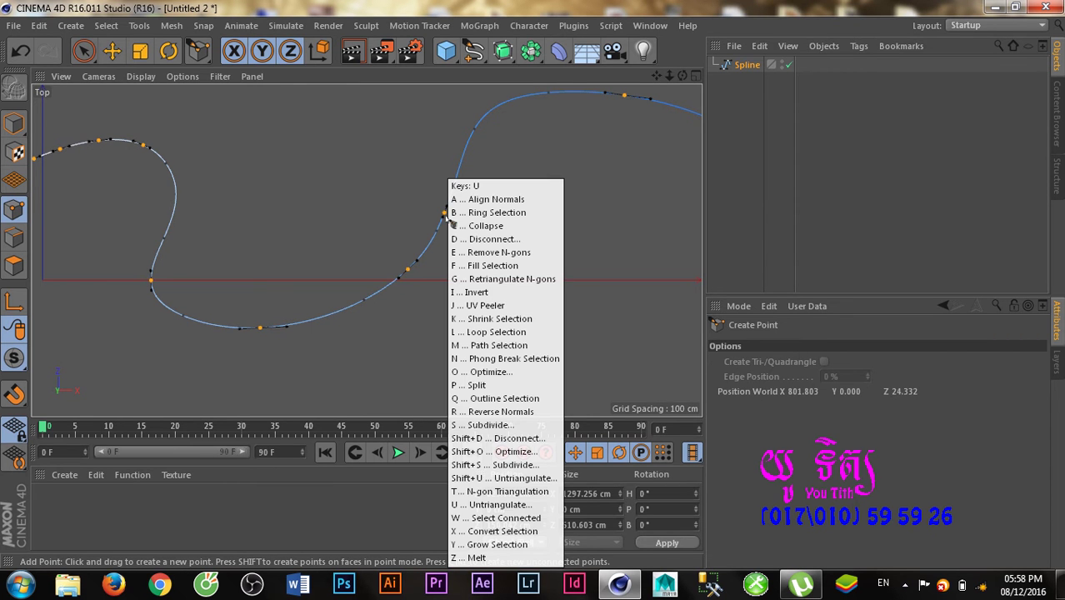
pyautogui.press('Escape')
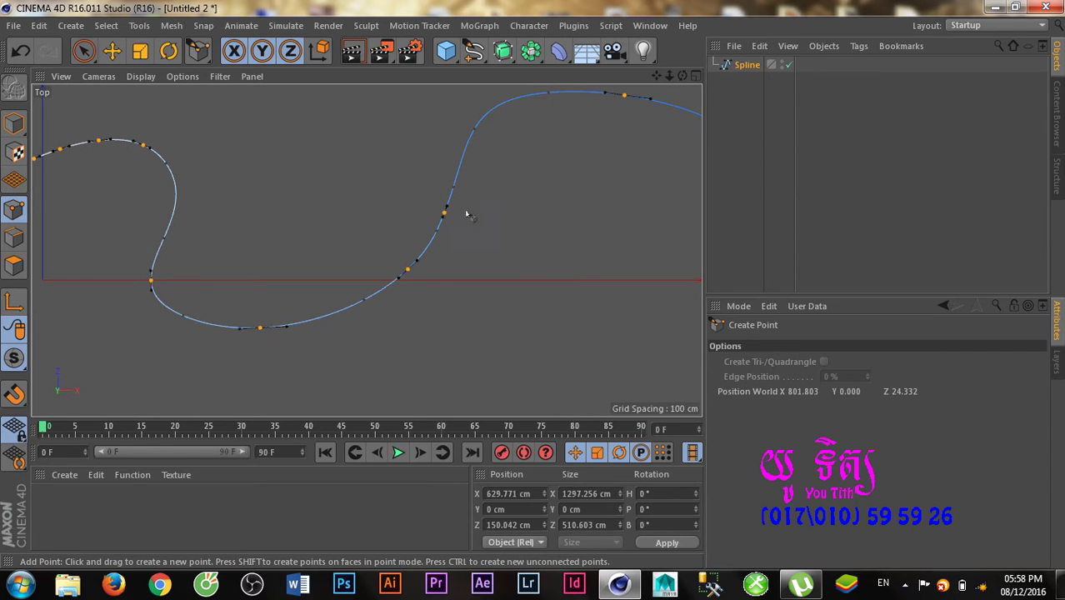
pyautogui.press('m')
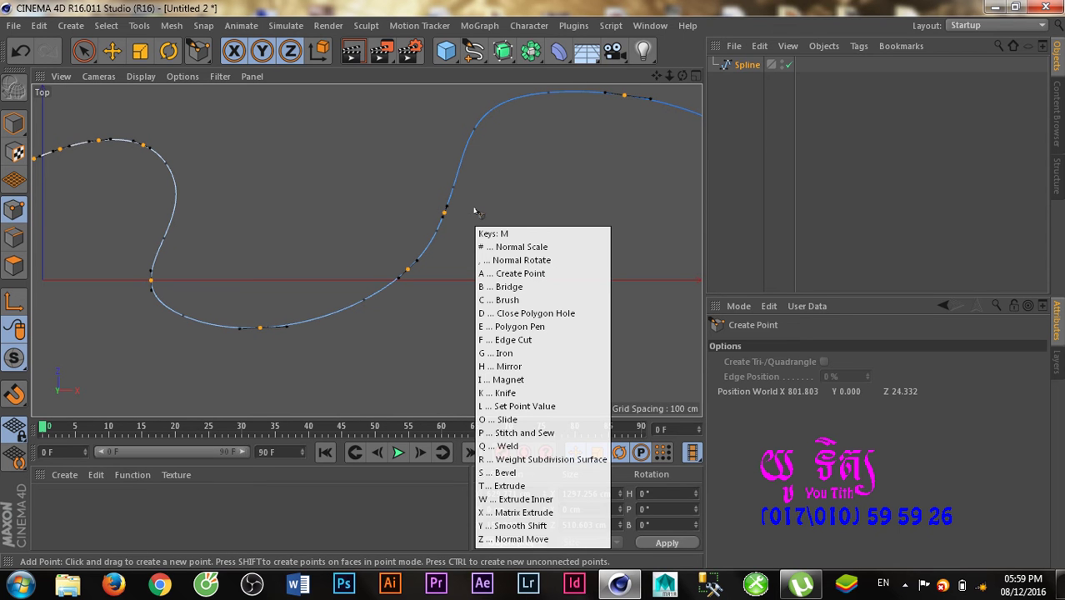
pyautogui.press('Escape')
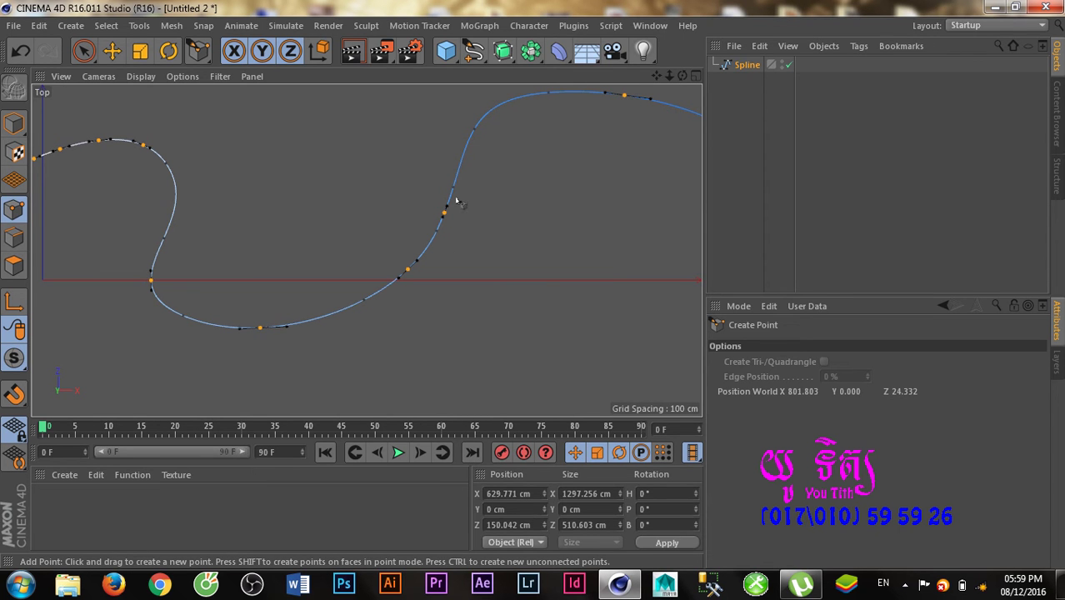
pyautogui.press('u')
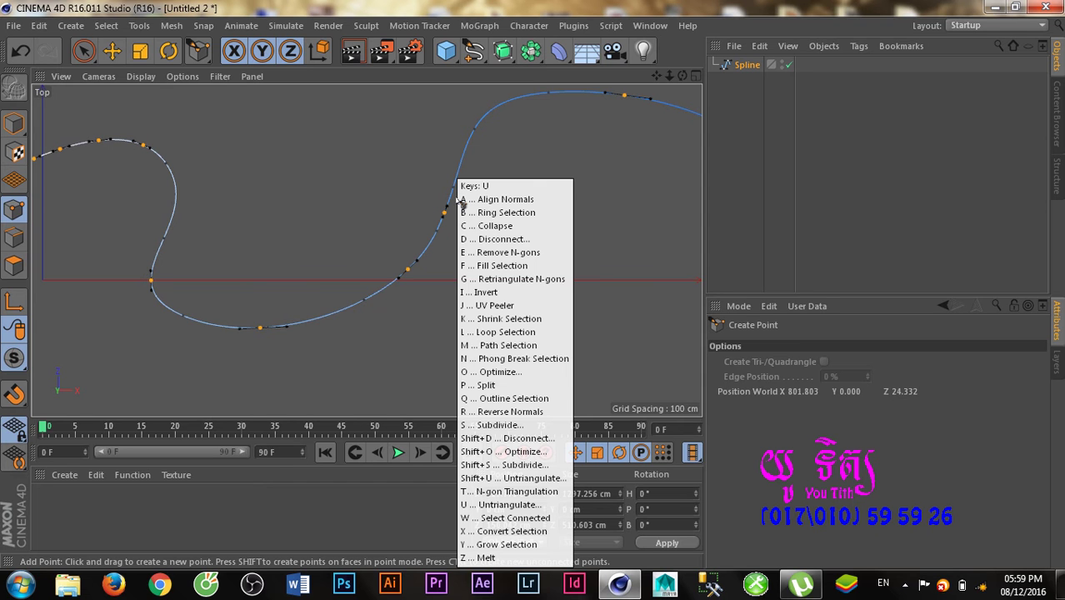
# Switch to Live Path selection of the spline's points and reopen the M modelling popup
pyautogui.press('m')
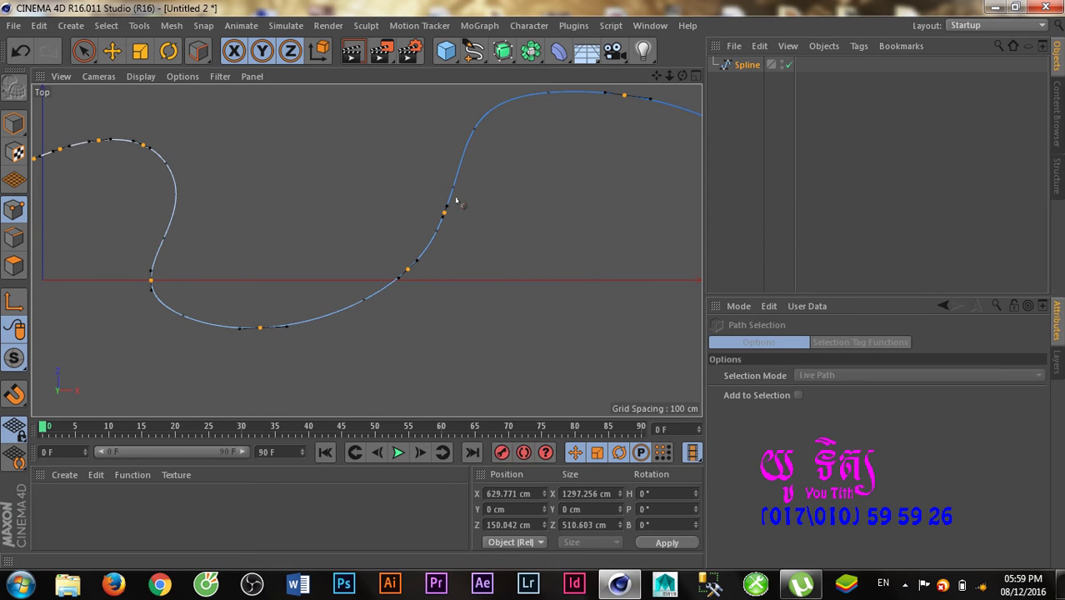
pyautogui.press('m')
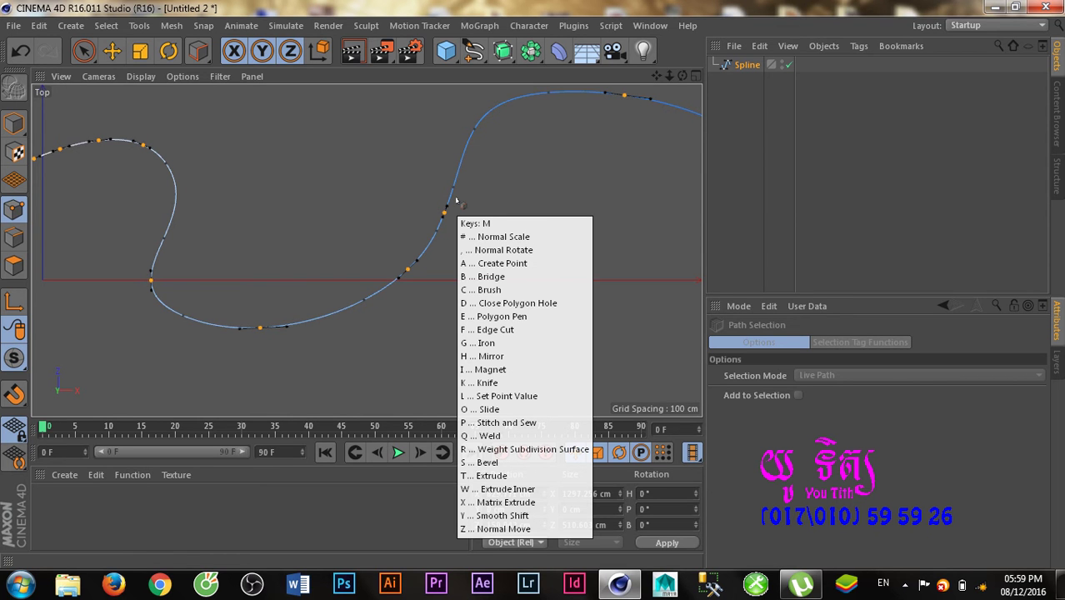
pyautogui.press('u')
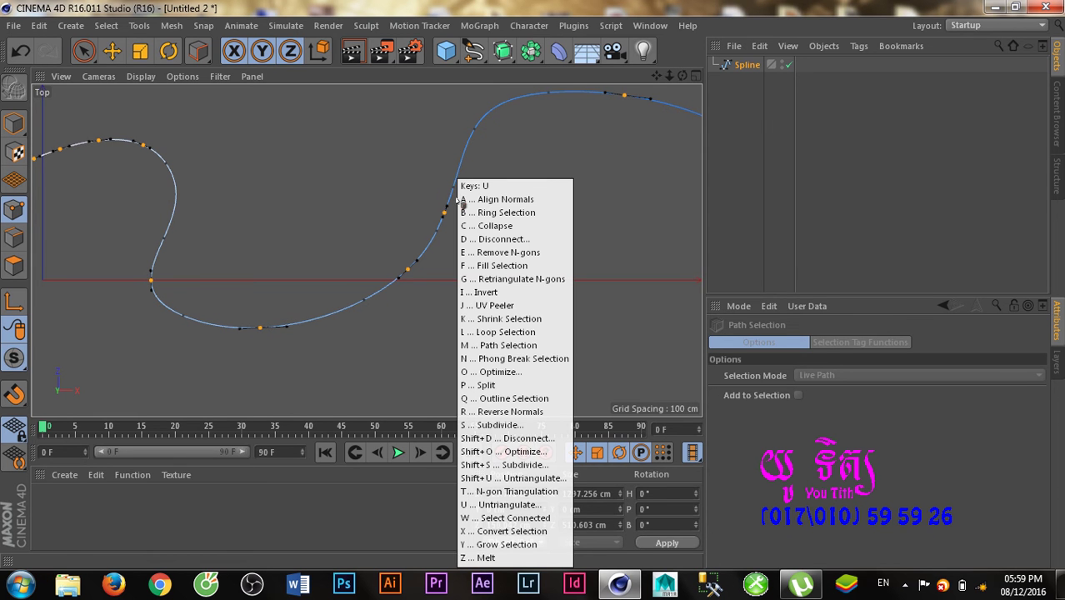
pyautogui.press('Escape')
pyautogui.press('u')
pyautogui.press('i')
pyautogui.press('u')
pyautogui.press('i')
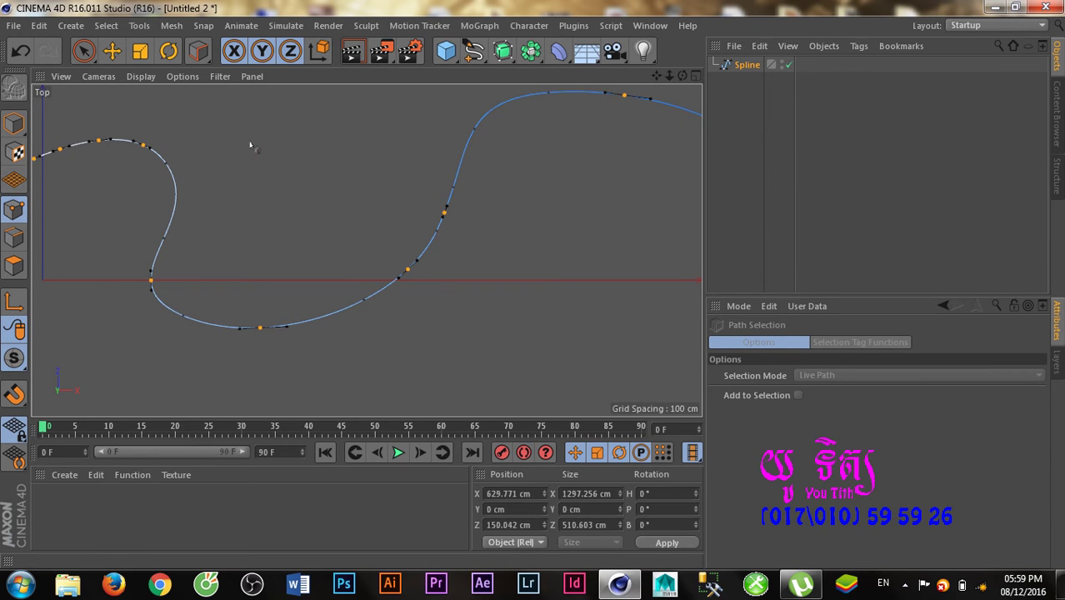
pyautogui.press('u')
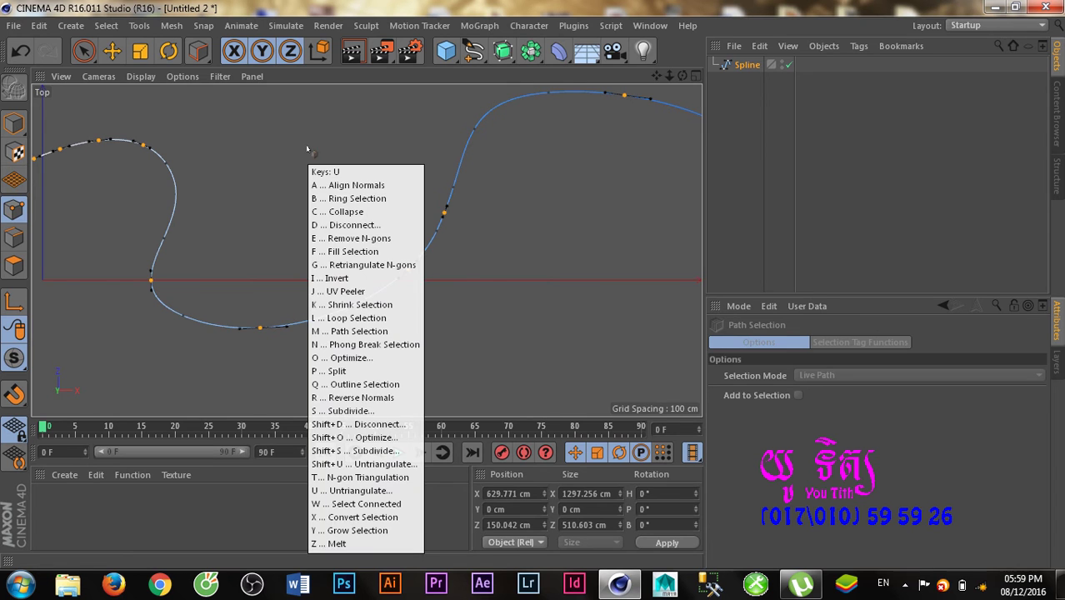
pyautogui.press('Escape')
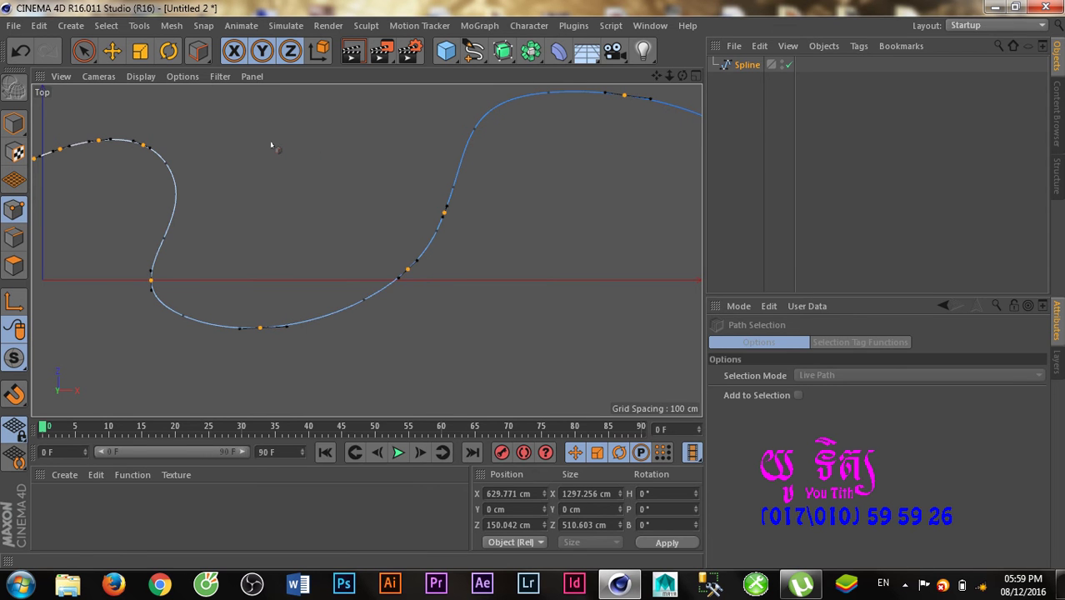
pyautogui.press('m')
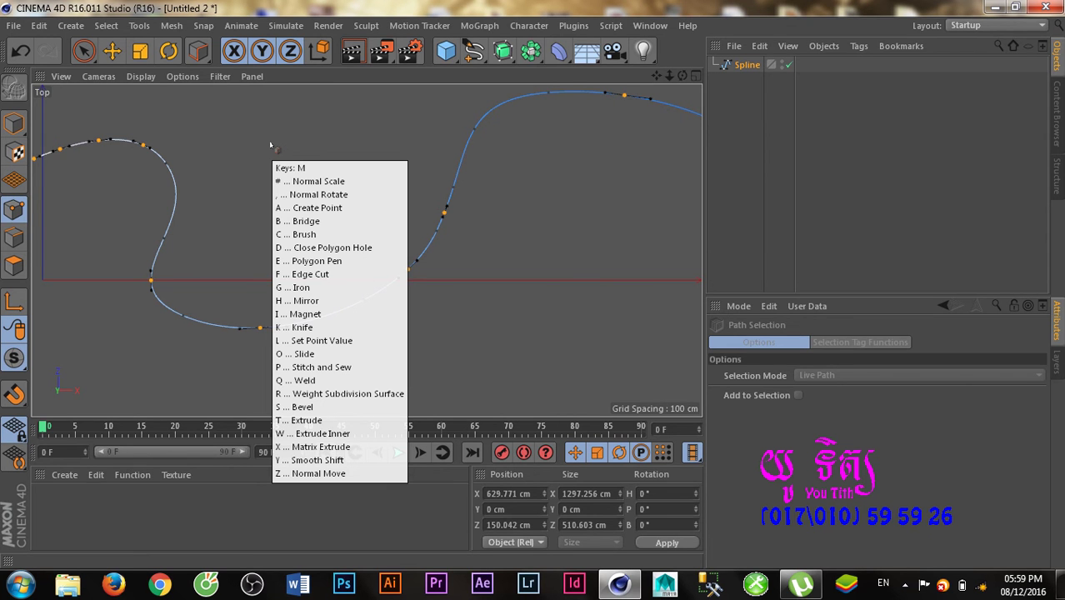
# Activate Set Point Value, take the Move tool in Model mode, browse Mesh > Spline, then re-enter Points mode
pyautogui.press('l')
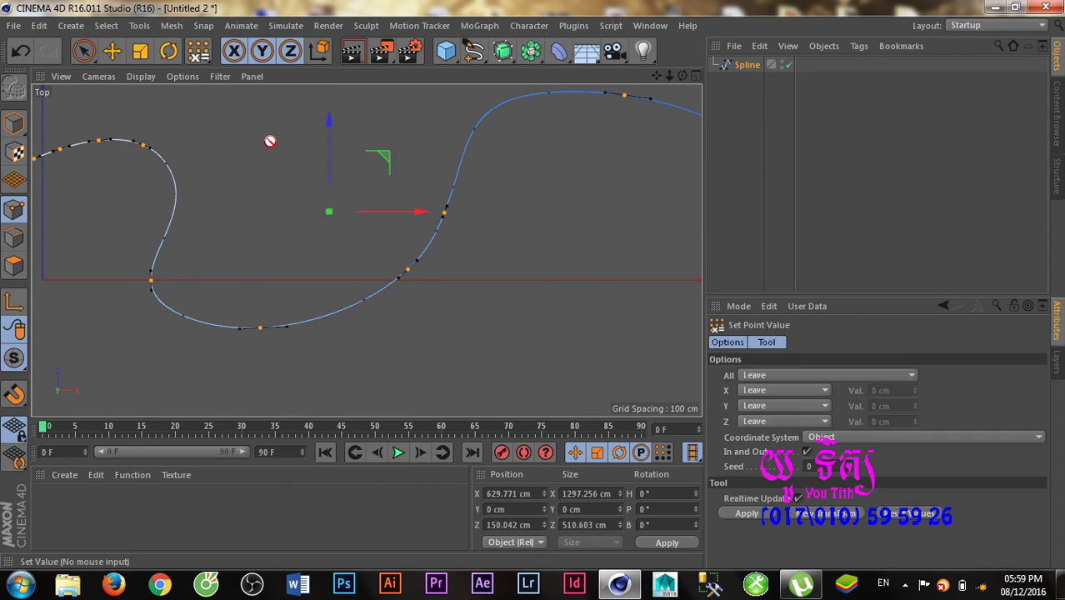
pyautogui.click(14, 123)
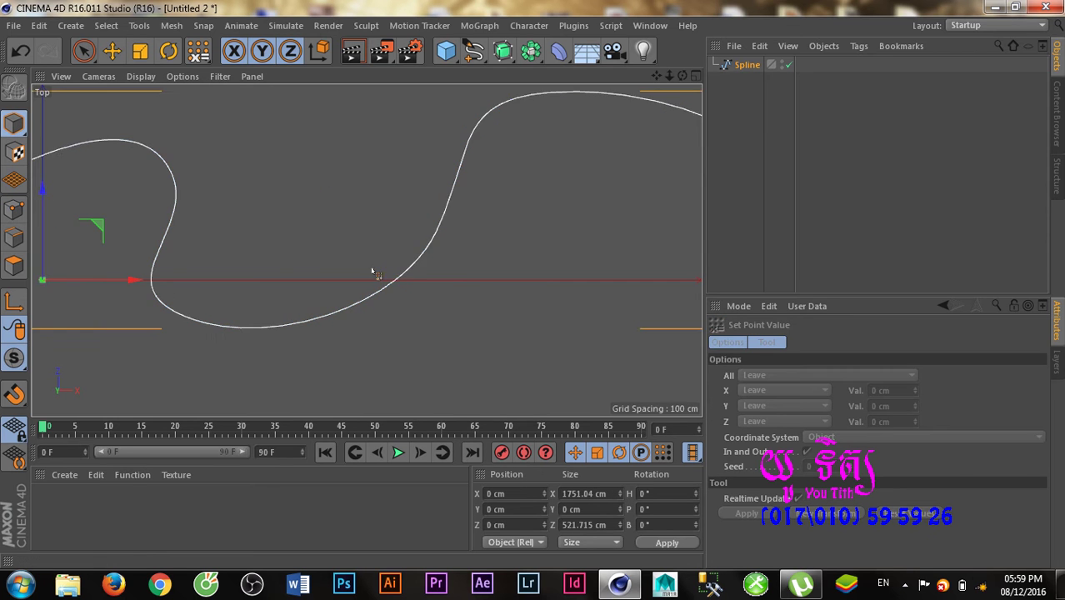
pyautogui.click(112, 51)
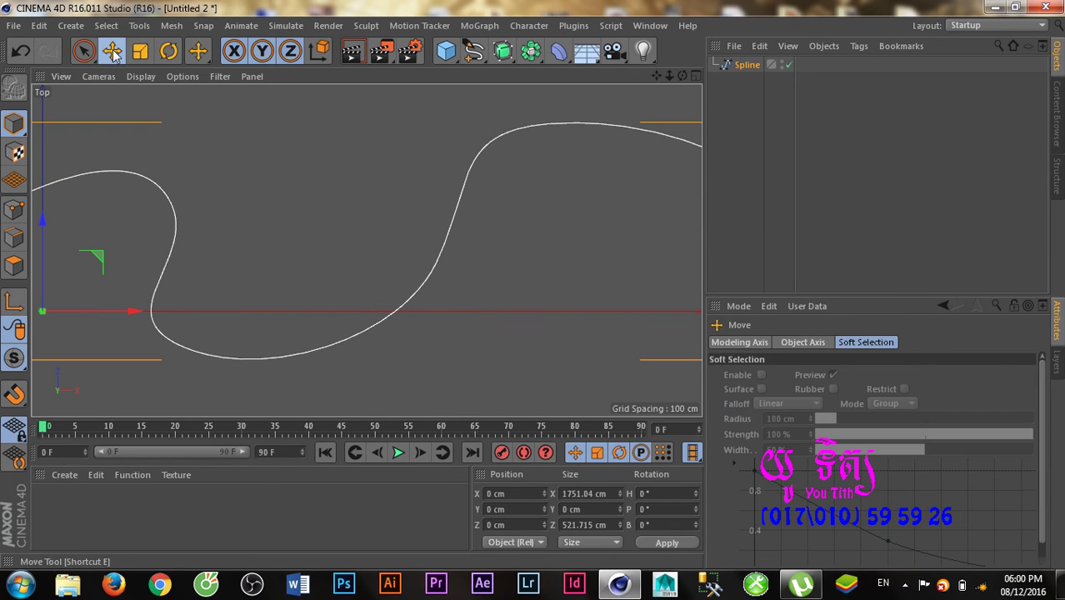
pyautogui.click(139, 26)
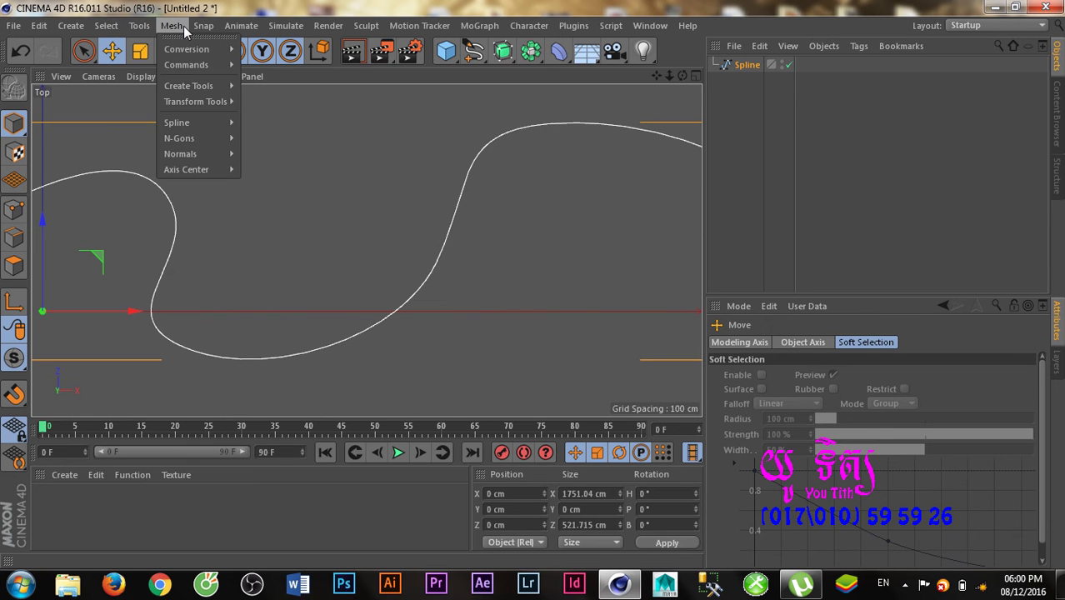
pyautogui.moveTo(177, 122)
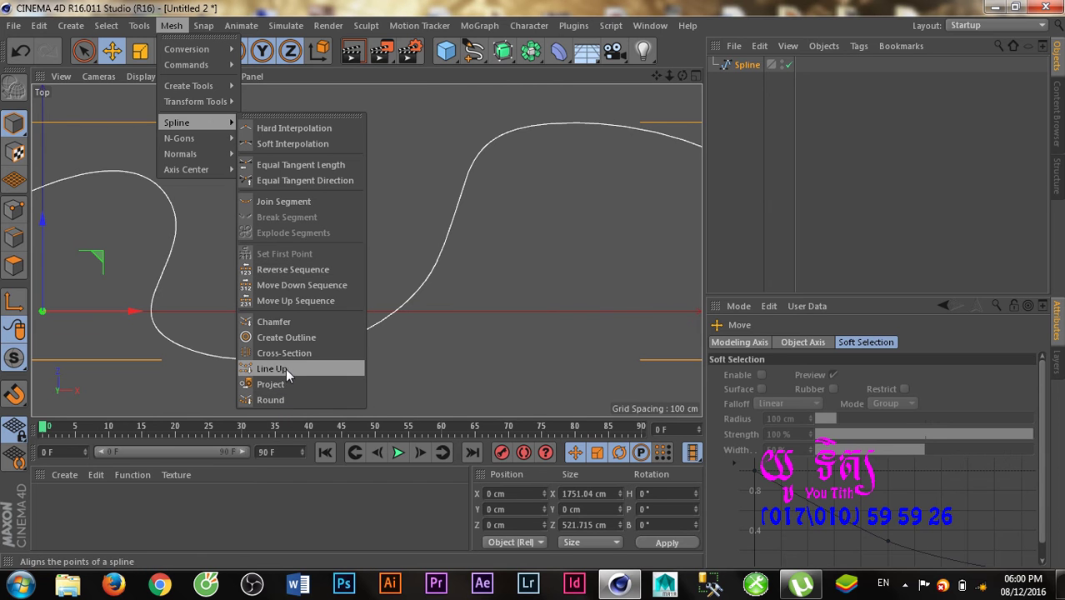
pyautogui.click(452, 236)
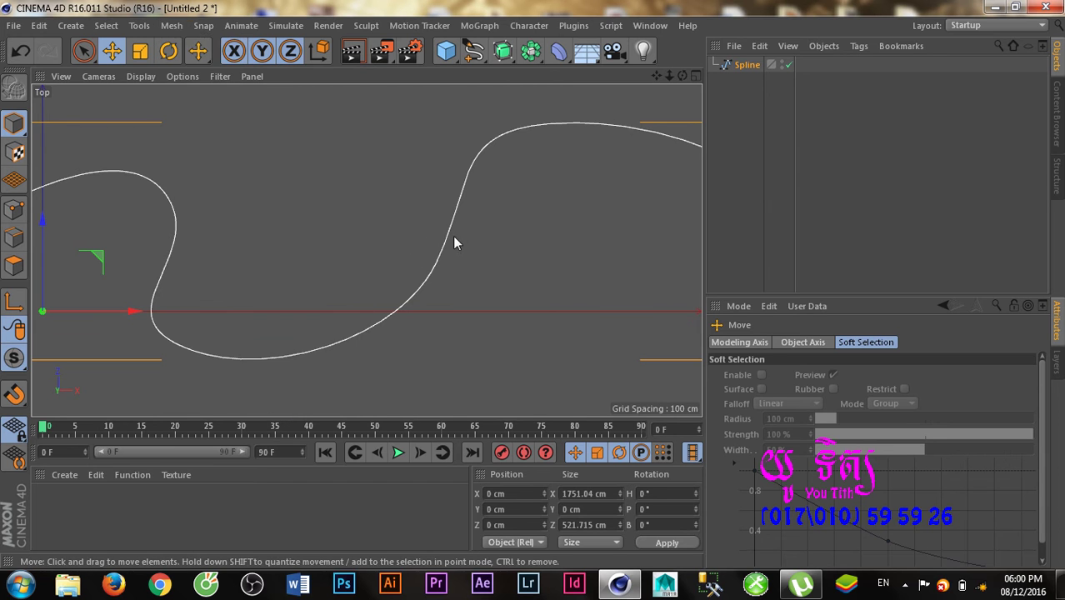
pyautogui.click(14, 208)
# Add a new point on the spline's lower curve with Create Point, then zoom out
pyautogui.rightClick(327, 264)
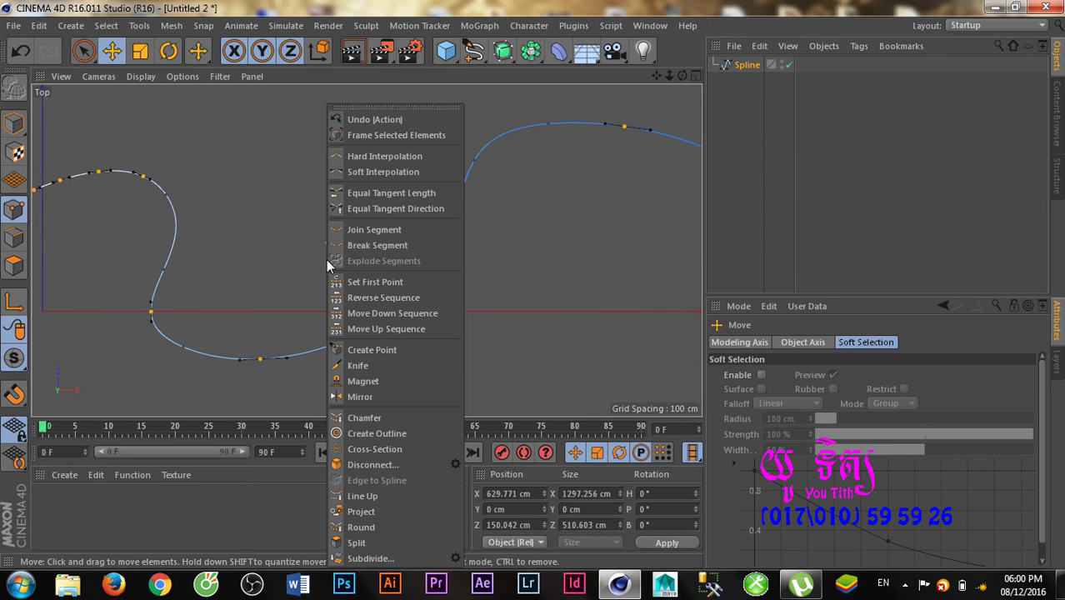
pyautogui.click(373, 351)
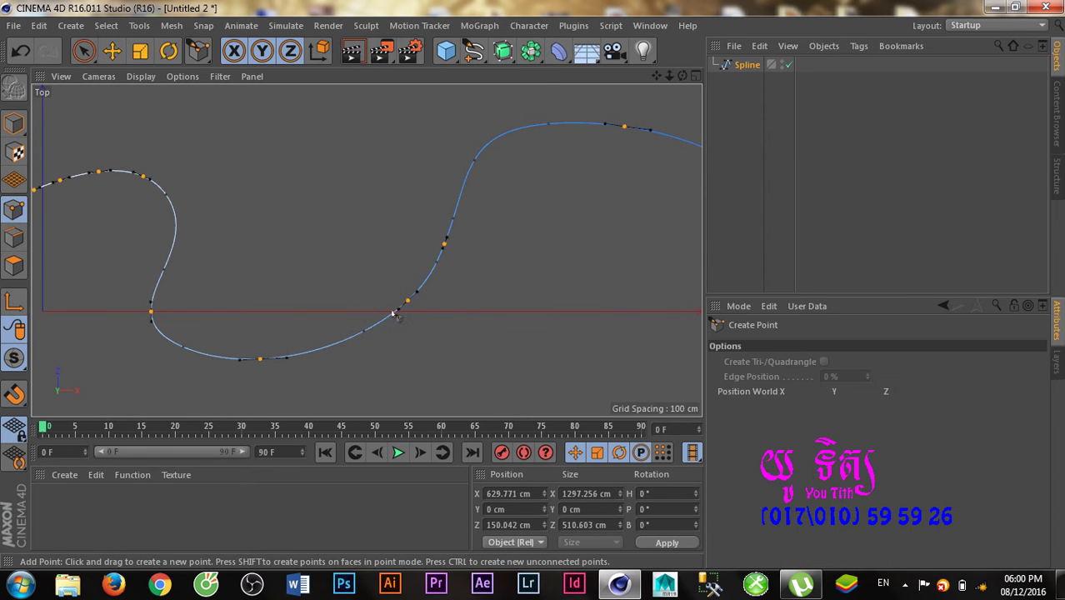
pyautogui.click(335, 343)
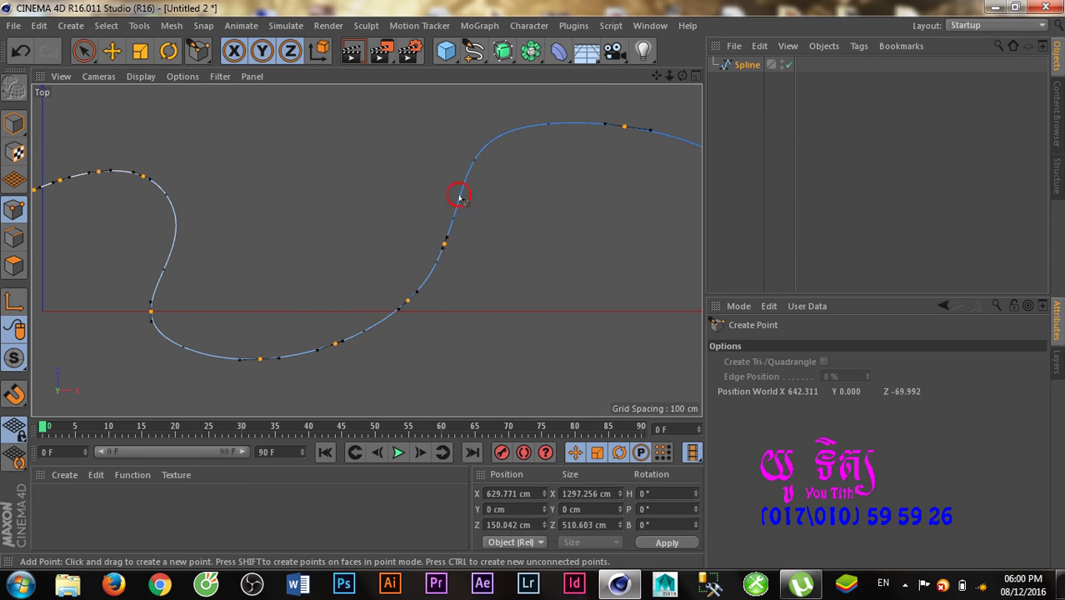
pyautogui.click(15, 123)
pyautogui.scroll(-2, 367, 249)
pyautogui.press('w')
pyautogui.scroll(-3, 462, 227)
pyautogui.scroll(-2, 459, 231)
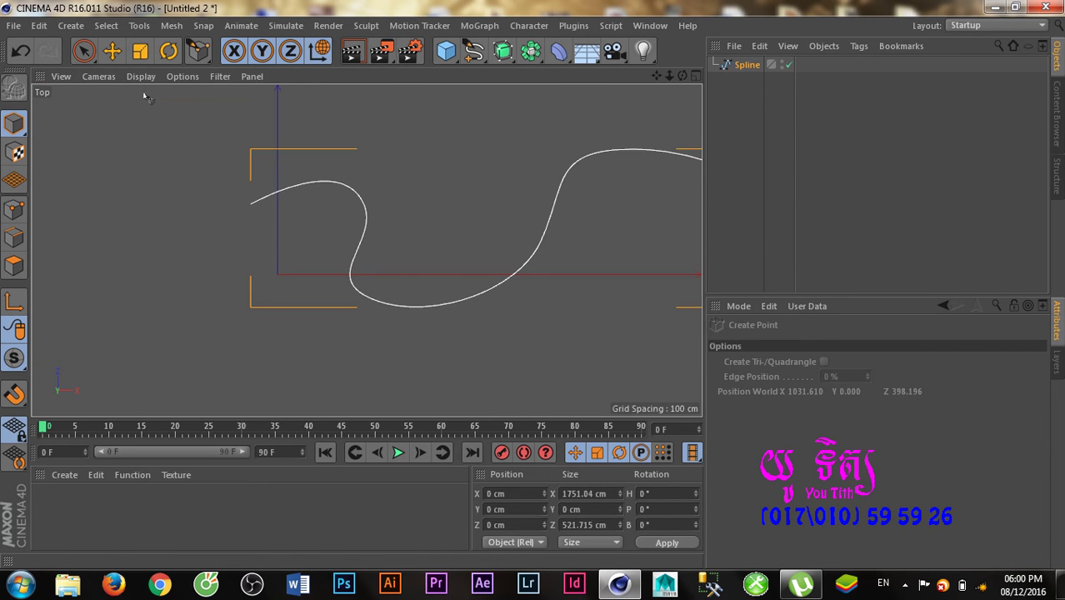
# Move a lower-curve point down-left, pull a middle point left, and raise the right rise
pyautogui.click(112, 52)
pyautogui.press('Return')
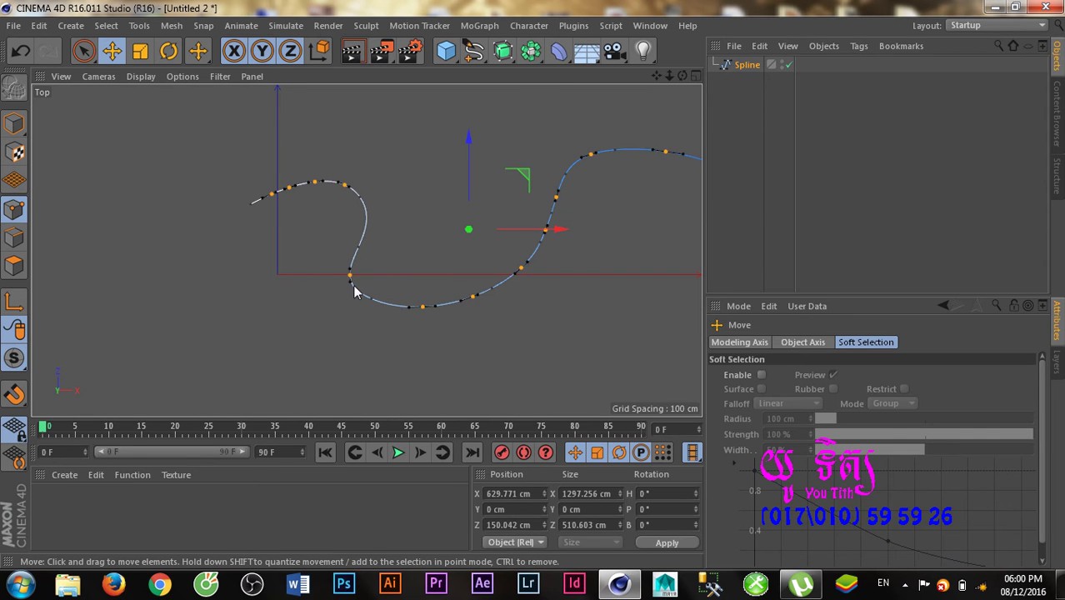
pyautogui.moveTo(373, 298)
pyautogui.mouseDown()
pyautogui.moveTo(393, 300)
pyautogui.moveTo(326, 351)
pyautogui.mouseUp()
pyautogui.click(350, 273)
pyautogui.moveTo(409, 232); pyautogui.dragTo(290, 224)
pyautogui.click(422, 307)
pyautogui.moveTo(478, 252); pyautogui.dragTo(463, 210)
# Move the right end point up and right into a hook, then reselect the spline object
pyautogui.keyDown('alt'); pyautogui.moveTo(549, 262); pyautogui.dragTo(275, 325, button='middle'); pyautogui.keyUp('alt')
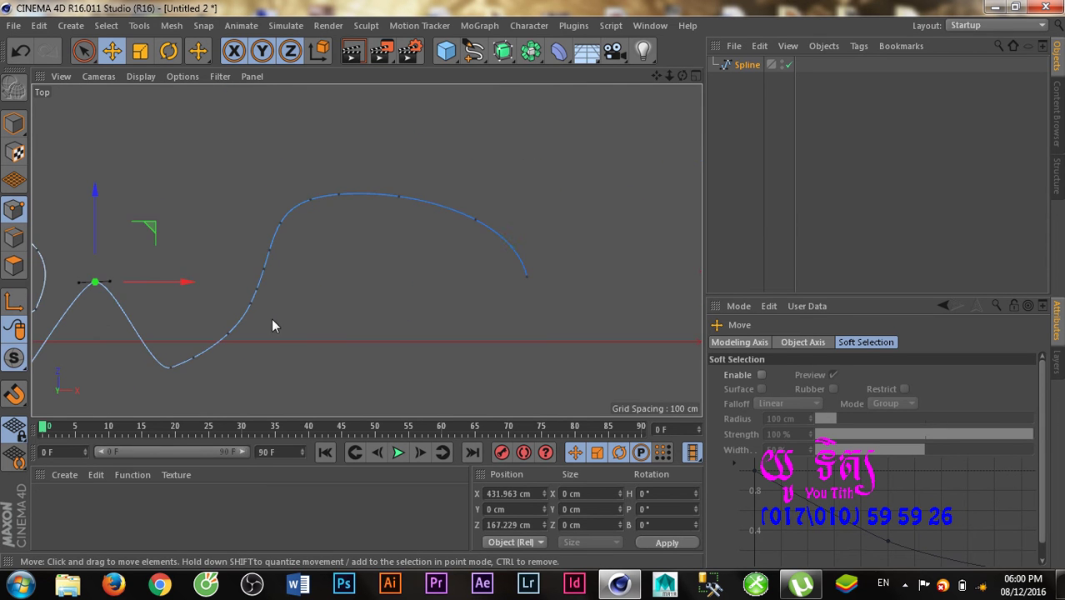
pyautogui.click(477, 219)
pyautogui.moveTo(523, 167); pyautogui.dragTo(568, 111)
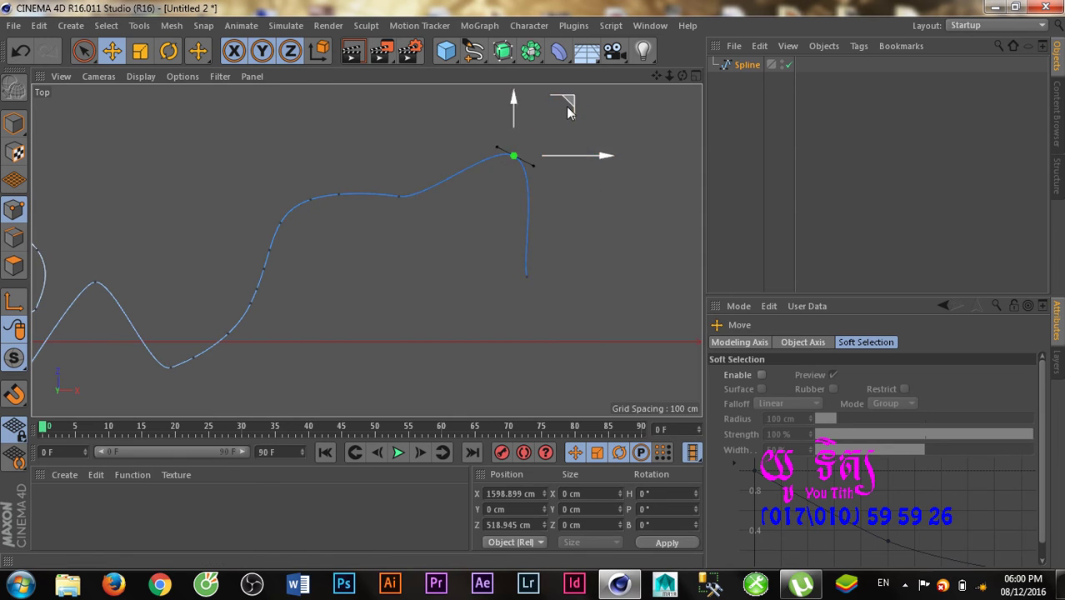
pyautogui.keyDown('alt'); pyautogui.moveTo(369, 248); pyautogui.dragTo(357, 225, button='middle'); pyautogui.keyUp('alt')
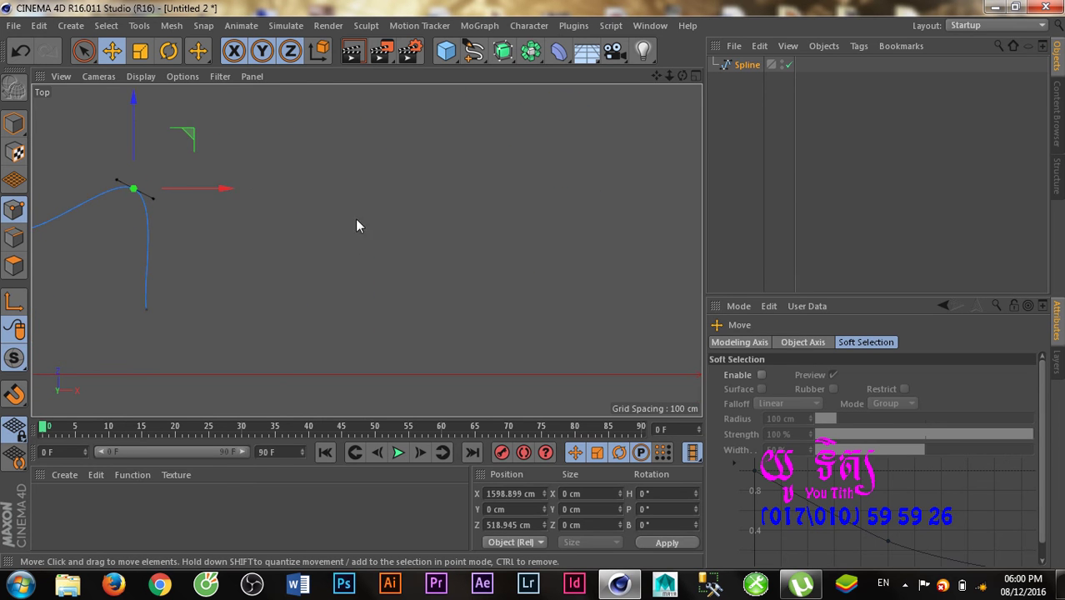
pyautogui.click(14, 125)
pyautogui.click(245, 183)
pyautogui.moveTo(244, 185); pyautogui.dragTo(479, 161, button='middle')
pyautogui.click(294, 193)
pyautogui.moveTo(294, 195); pyautogui.dragTo(443, 206, button='middle')
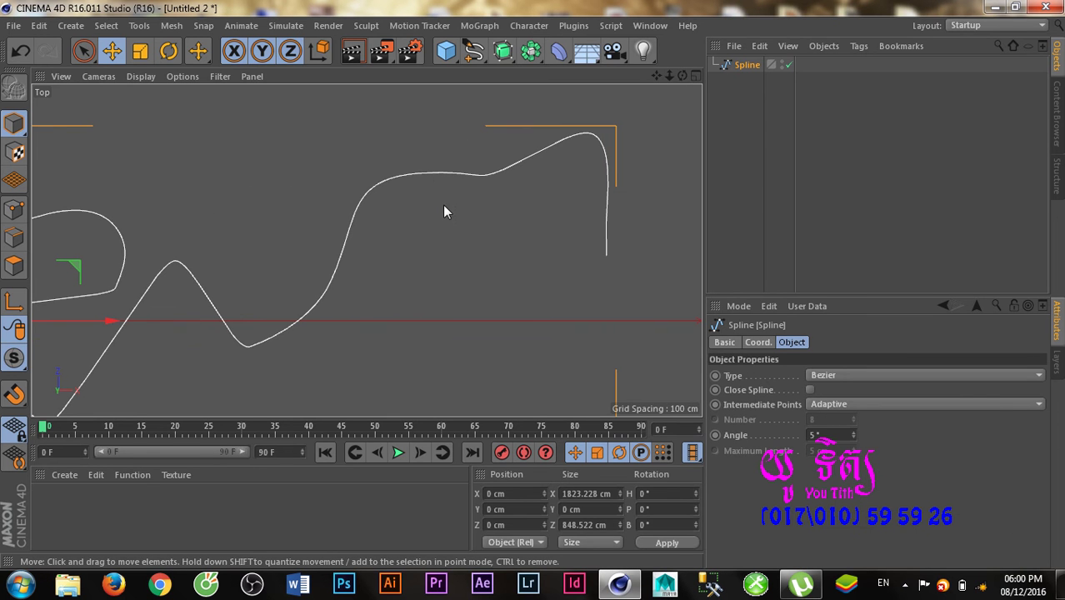
# In Points mode, select a spline point and apply Join Segment to merge the two pieces
pyautogui.rightClick(375, 190)
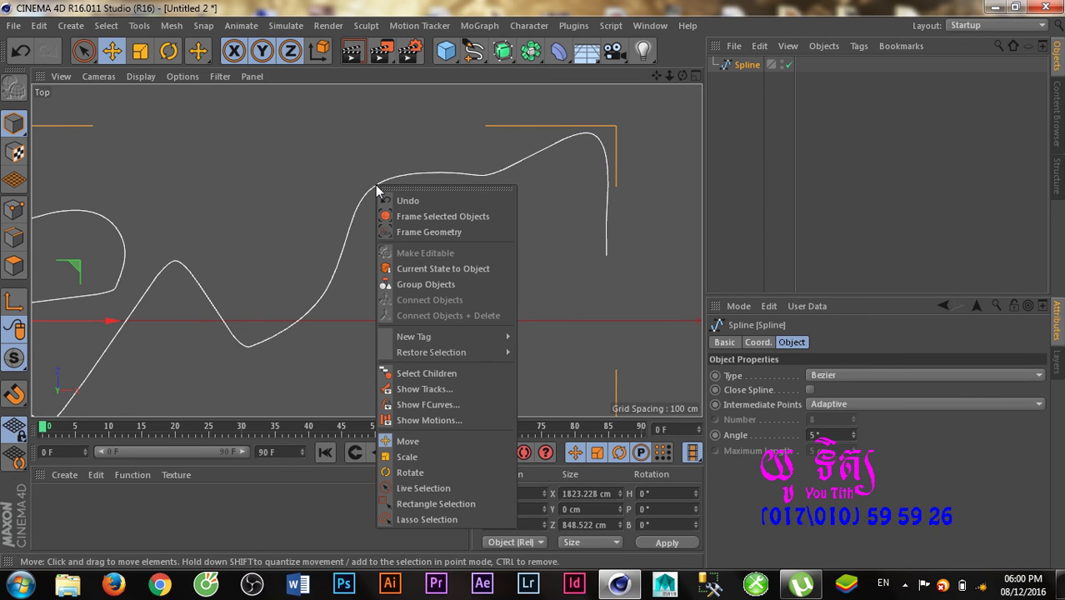
pyautogui.click(371, 187)
pyautogui.click(14, 208)
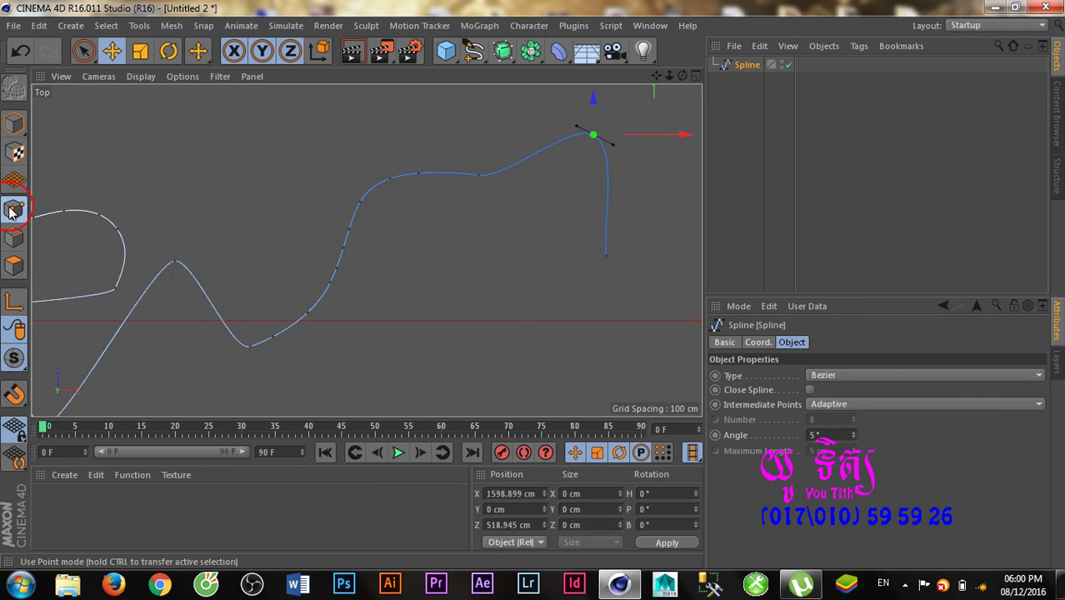
pyautogui.click(360, 200)
pyautogui.rightClick(360, 201)
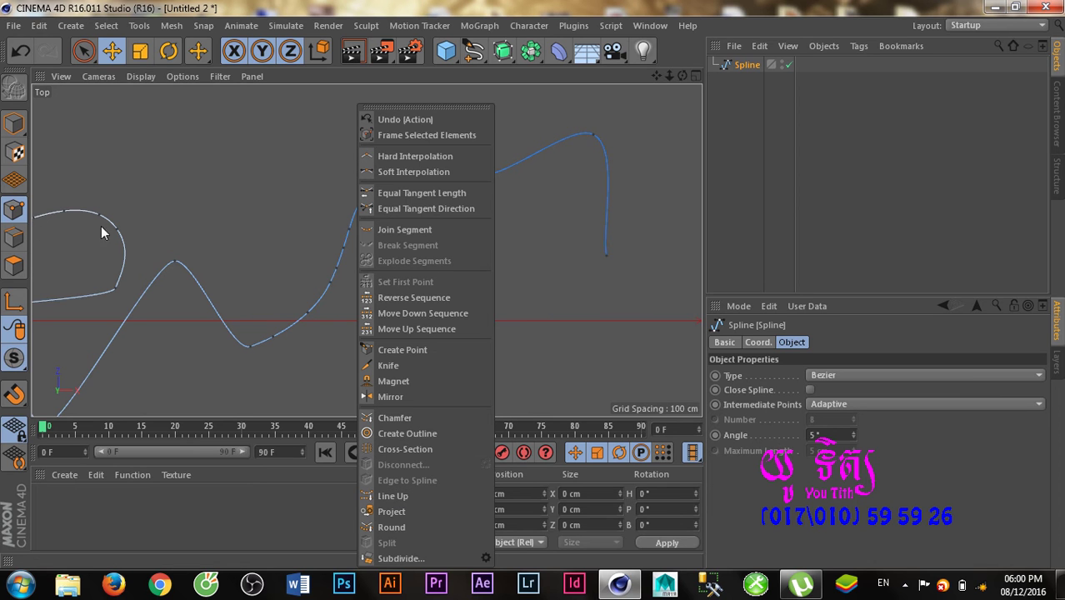
pyautogui.click(404, 230)
pyautogui.scroll(2, 308, 259)
pyautogui.scroll(3, 369, 248)
# Select the spline's peak point, apply Break Segment there, then undo the break
pyautogui.click(292, 250)
pyautogui.scroll(2, 292, 251)
pyautogui.scroll(-2, 334, 262)
pyautogui.scroll(-2, 337, 266)
pyautogui.scroll(-3, 337, 270)
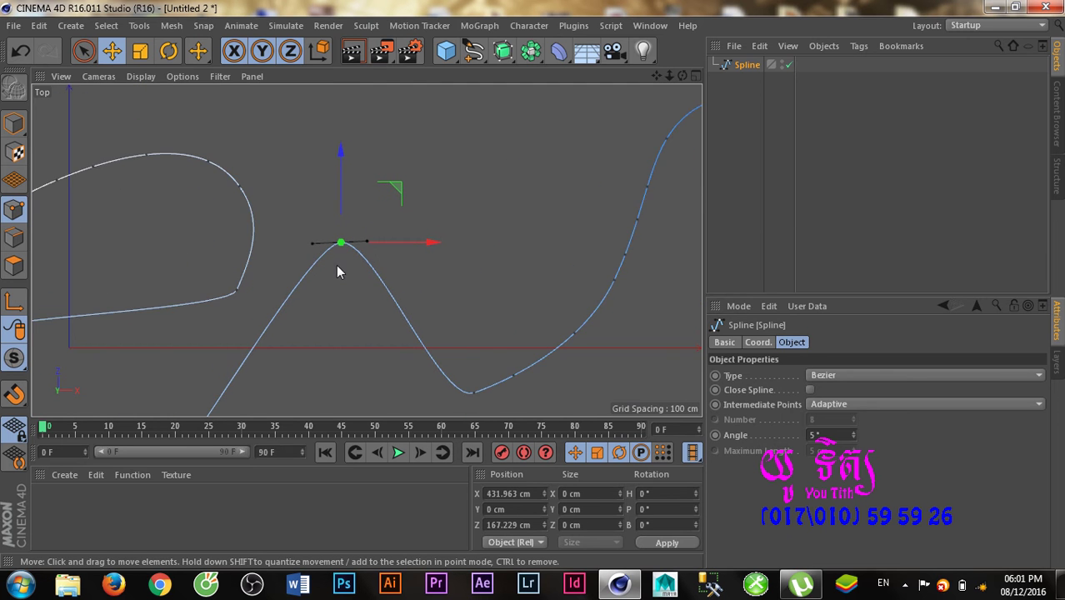
pyautogui.press('h')
pyautogui.rightClick(374, 190)
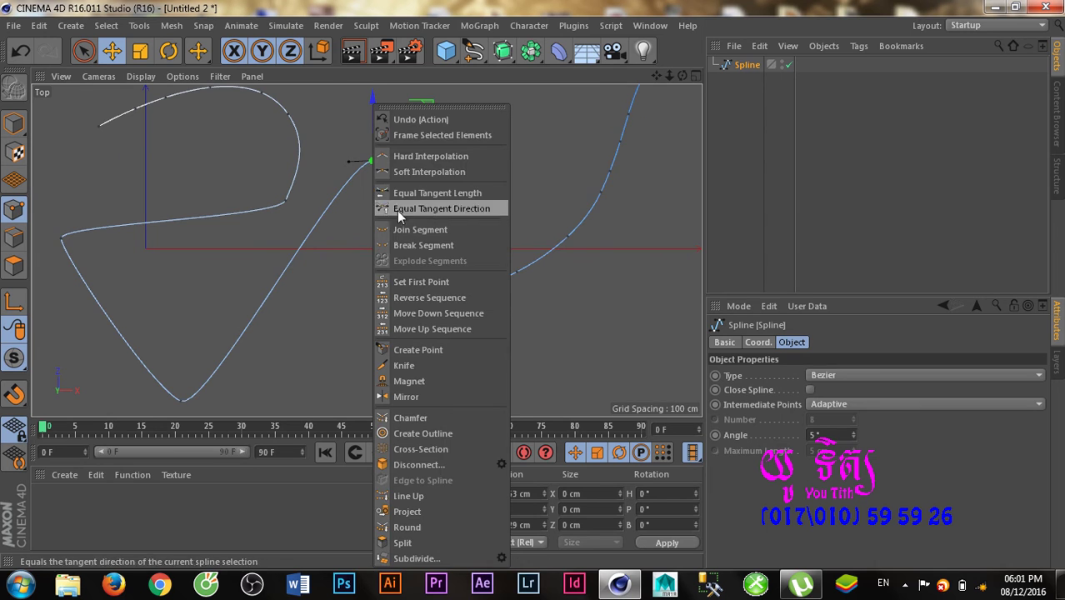
pyautogui.click(415, 244)
pyautogui.moveTo(397, 264); pyautogui.dragTo(364, 253, button='middle')
pyautogui.hotkey('ctrl', 'z')
# Return to Model mode and bring up the spline primitive shapes palette
pyautogui.scroll(-5, 308, 221)
pyautogui.click(14, 123)
pyautogui.scroll(-3, 311, 194)
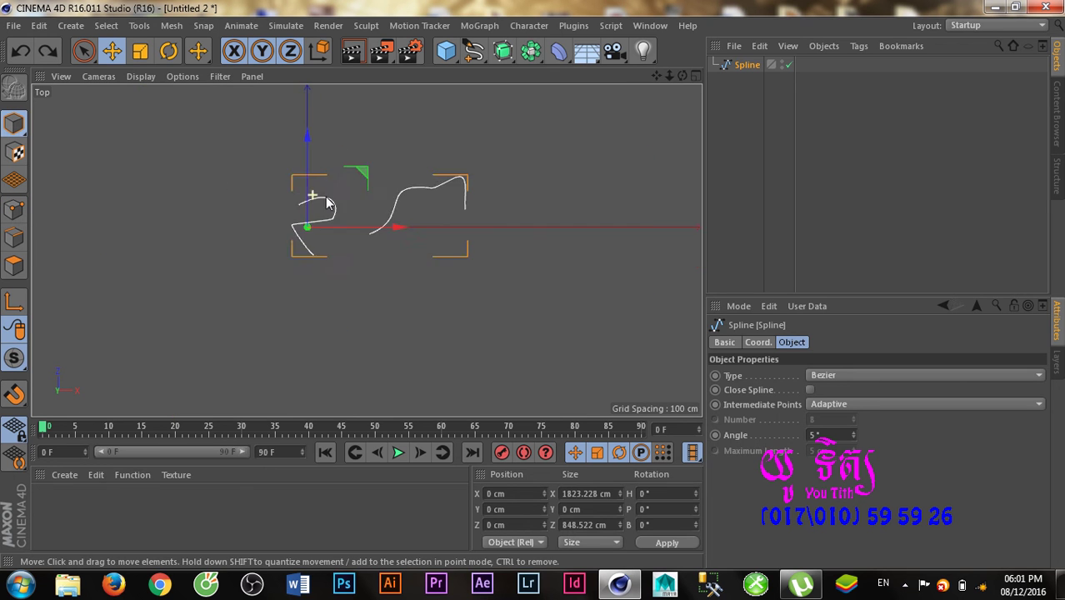
pyautogui.scroll(4, 281, 217)
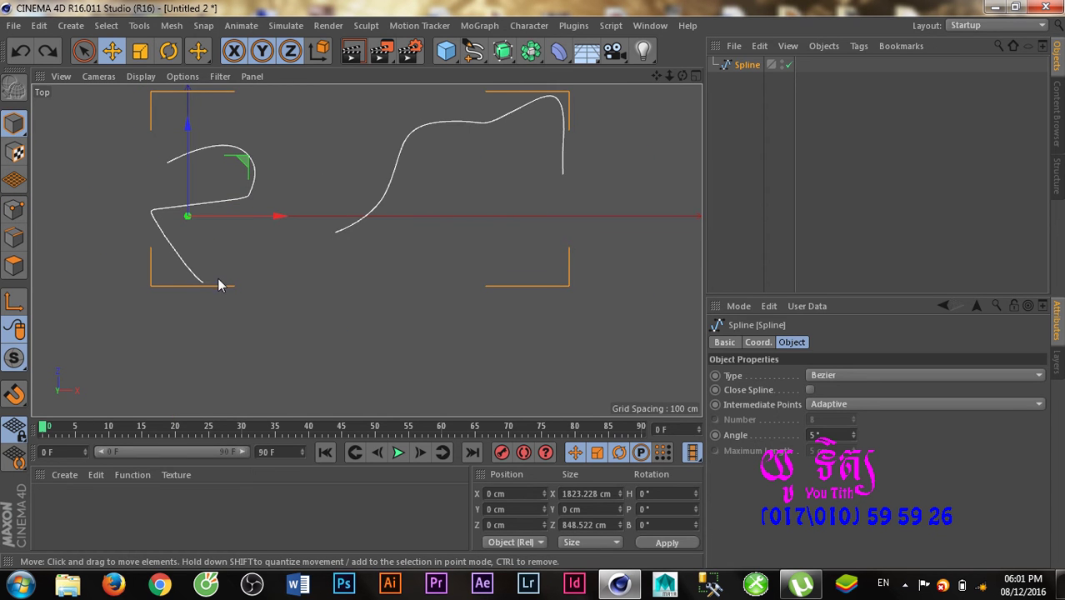
pyautogui.scroll(-3, 327, 242)
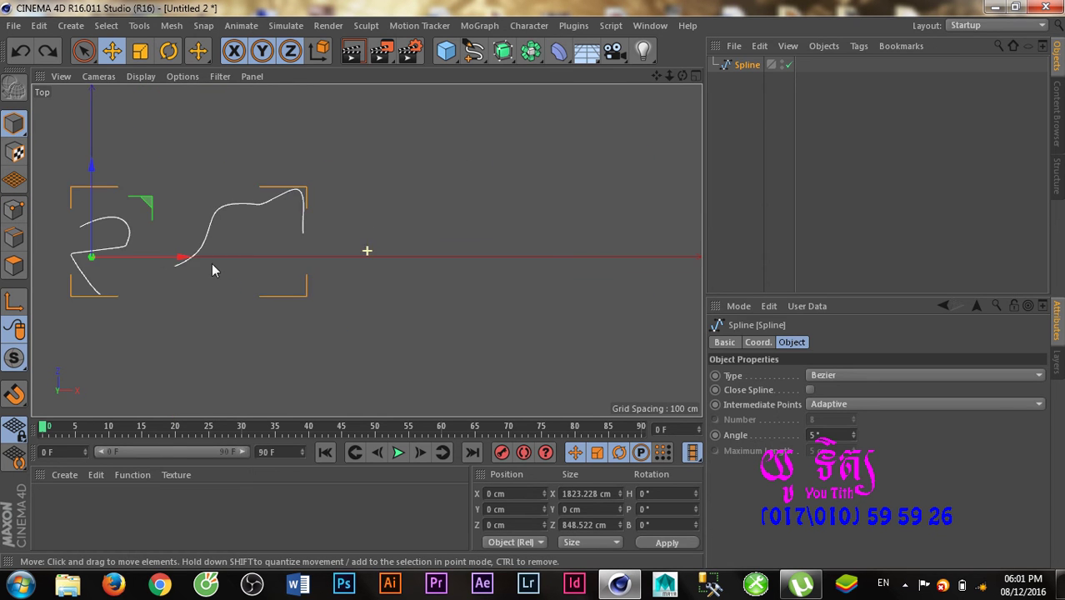
pyautogui.click(13, 208)
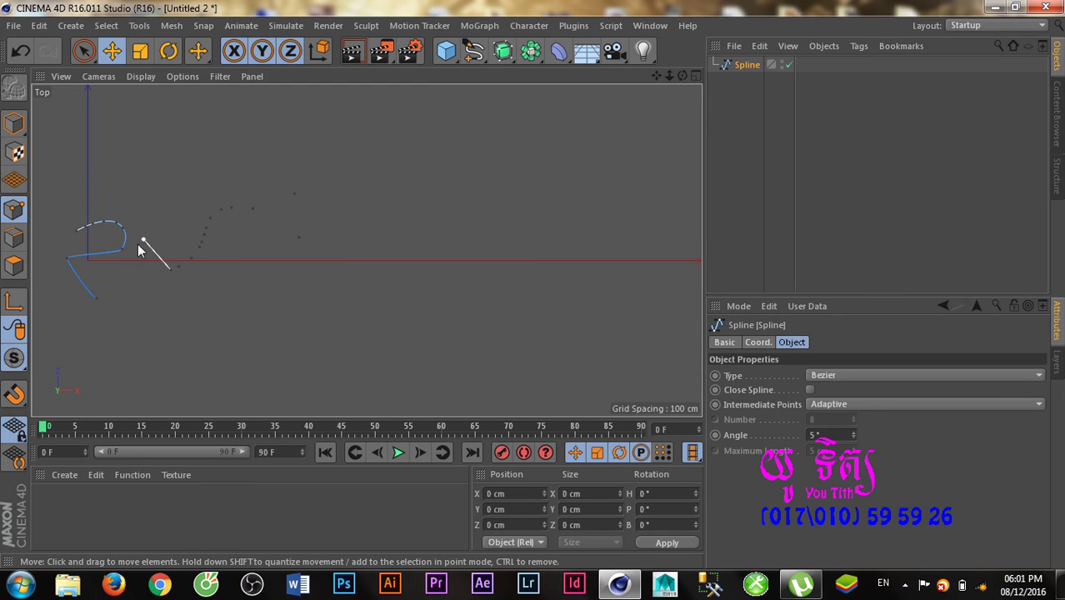
pyautogui.click(14, 124)
pyautogui.click(464, 63)
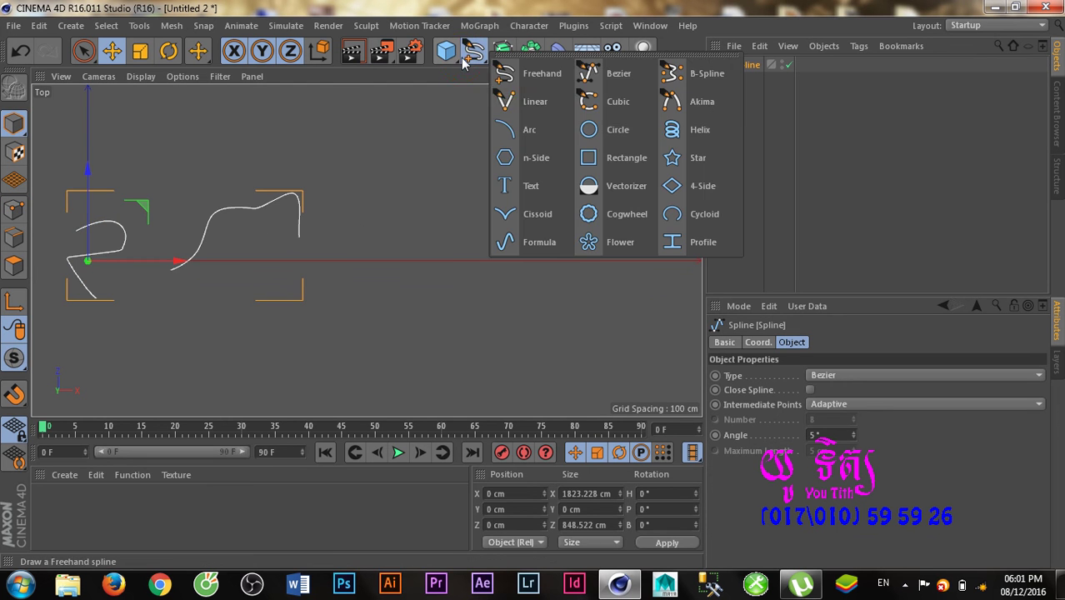
# Add an 8-point Star spline and move it back to the origin
pyautogui.click(683, 159)
pyautogui.keyDown('alt'); pyautogui.moveTo(388, 213); pyautogui.dragTo(538, 224, button='middle'); pyautogui.keyUp('alt')
pyautogui.moveTo(383, 271); pyautogui.dragTo(230, 277)
pyautogui.press('o')
pyautogui.keyDown('alt'); pyautogui.moveTo(386, 288); pyautogui.dragTo(351, 245, button='middle'); pyautogui.keyUp('alt')
# Make the star an editable spline and open its point commands in Points mode
pyautogui.click(15, 209)
pyautogui.keyDown('alt'); pyautogui.moveTo(285, 222); pyautogui.dragTo(288, 239, button='middle'); pyautogui.keyUp('alt')
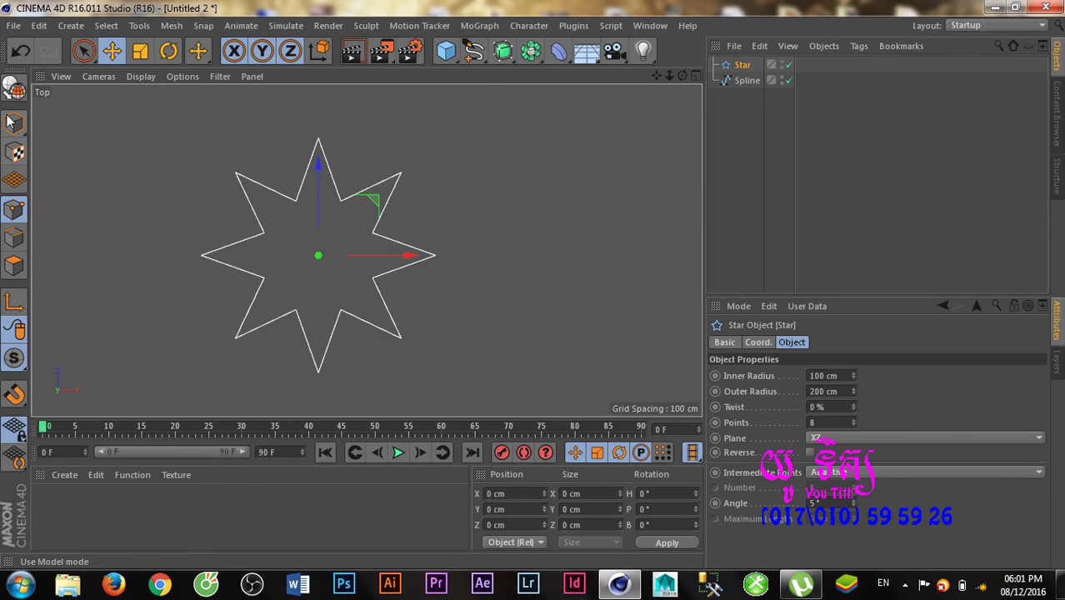
pyautogui.click(14, 88)
pyautogui.rightClick(269, 199)
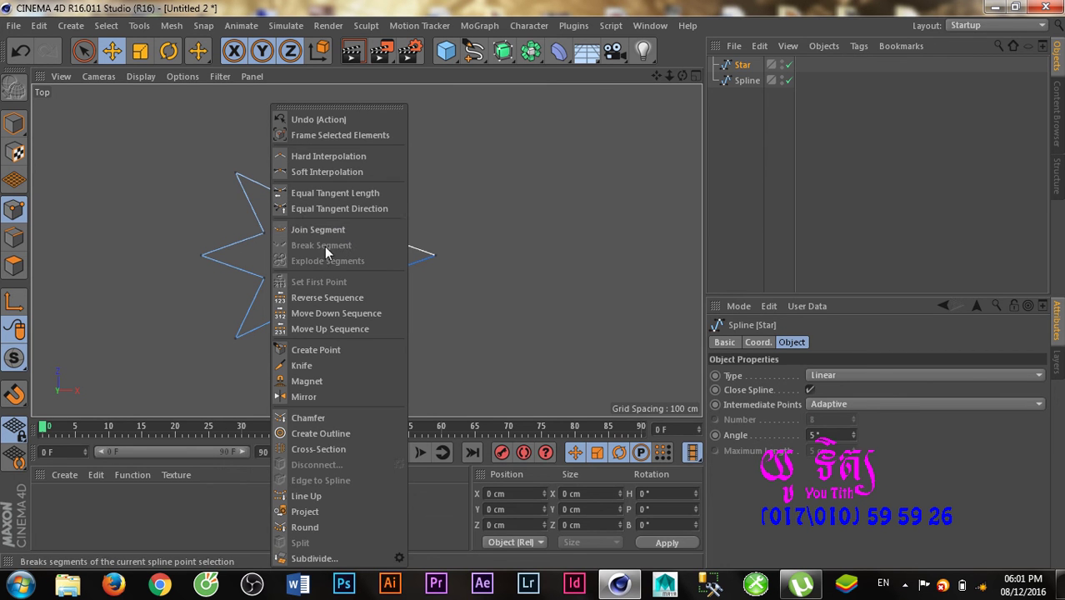
# Break the star spline at its top-left point, then undo the break
pyautogui.click(235, 173)
pyautogui.rightClick(293, 225)
pyautogui.click(350, 245)
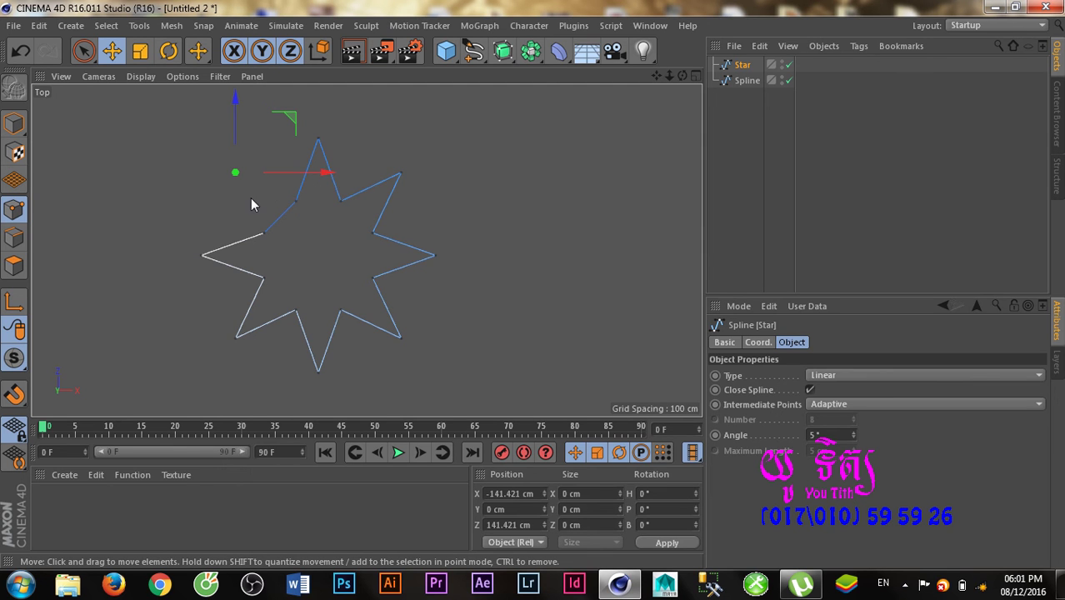
pyautogui.hotkey('ctrl', 'z')
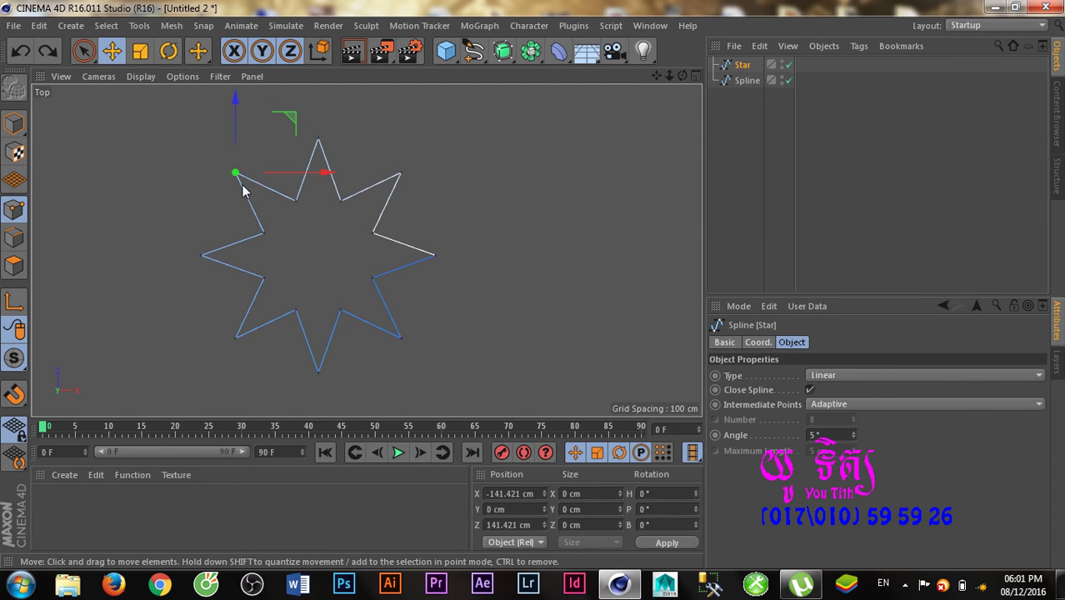
# Break the star at the top-left point again, then rejoin it with Join Segment
pyautogui.click(236, 173)
pyautogui.rightClick(275, 216)
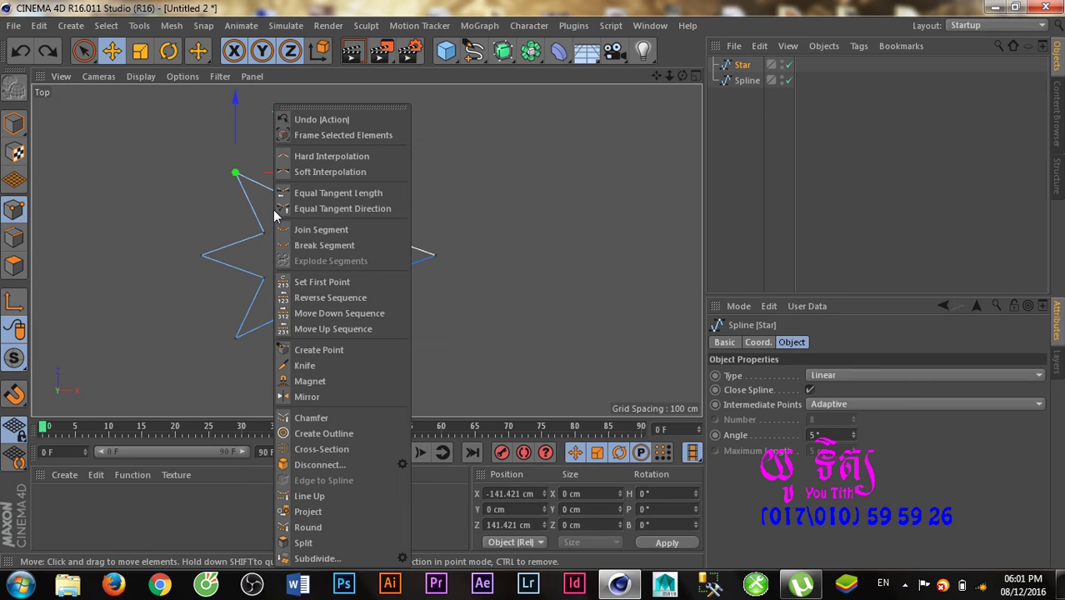
pyautogui.click(325, 248)
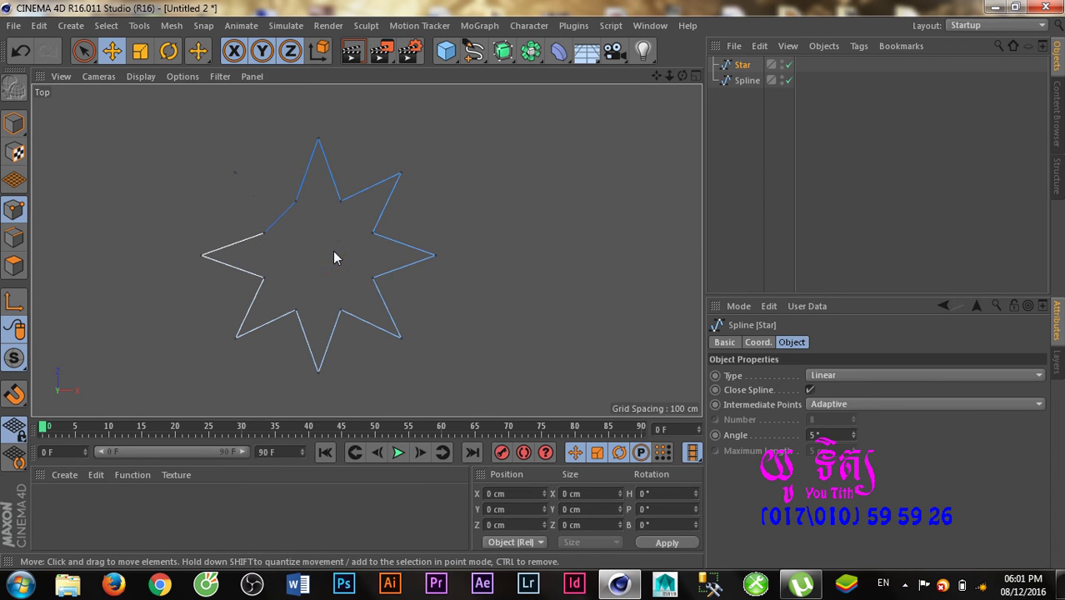
pyautogui.click(236, 173)
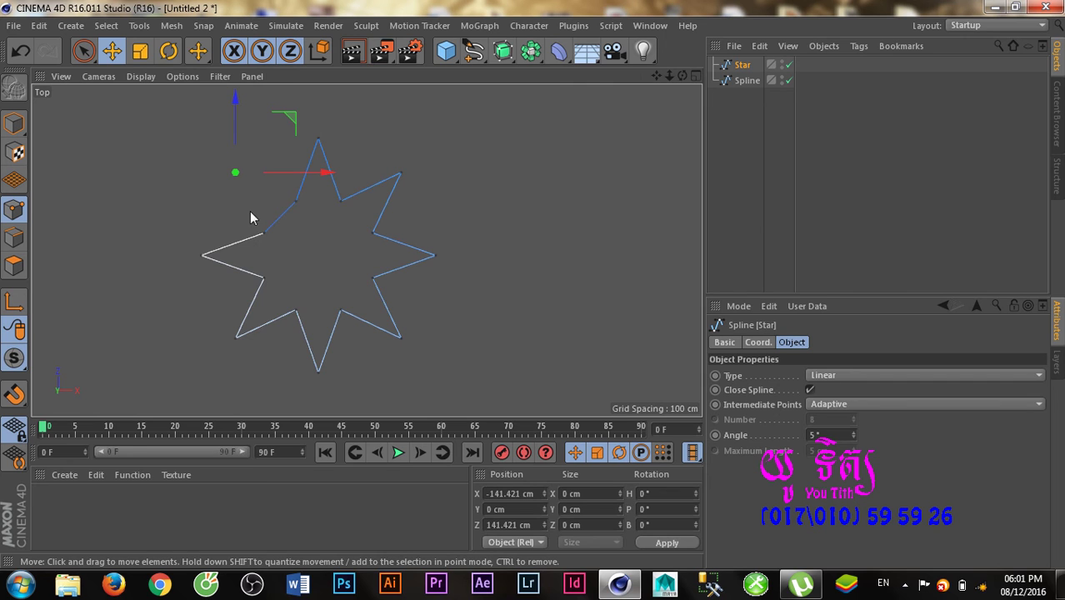
pyautogui.rightClick(249, 210)
pyautogui.click(284, 231)
# Connect the lower gap point and the top-left point with Join Segment, then undo
pyautogui.click(264, 233)
pyautogui.keyDown('shift'); pyautogui.click(238, 176); pyautogui.keyUp('shift')
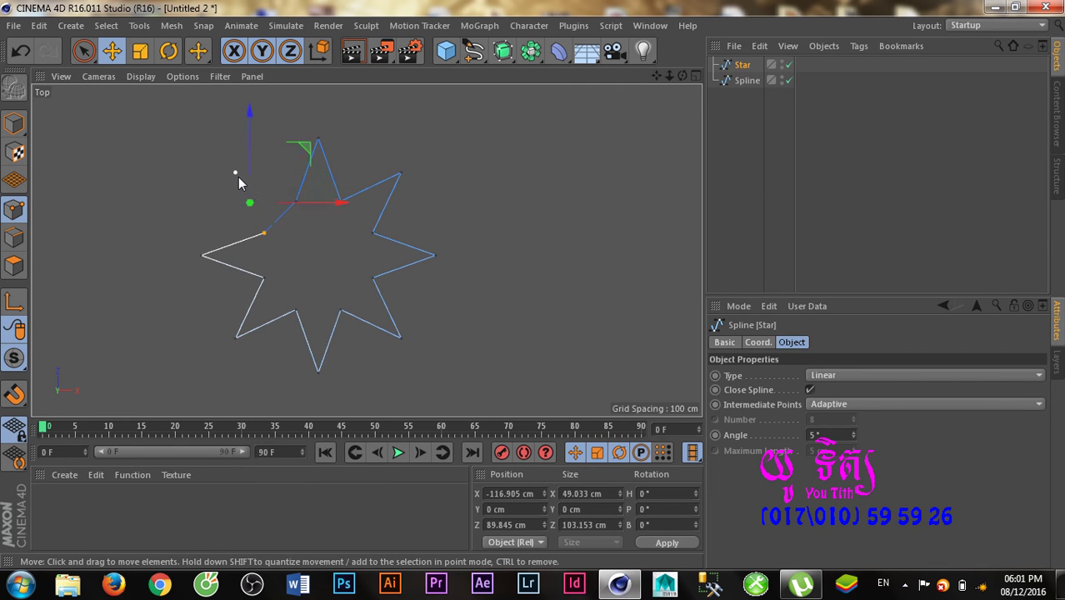
pyautogui.rightClick(239, 177)
pyautogui.click(285, 230)
pyautogui.click(297, 255)
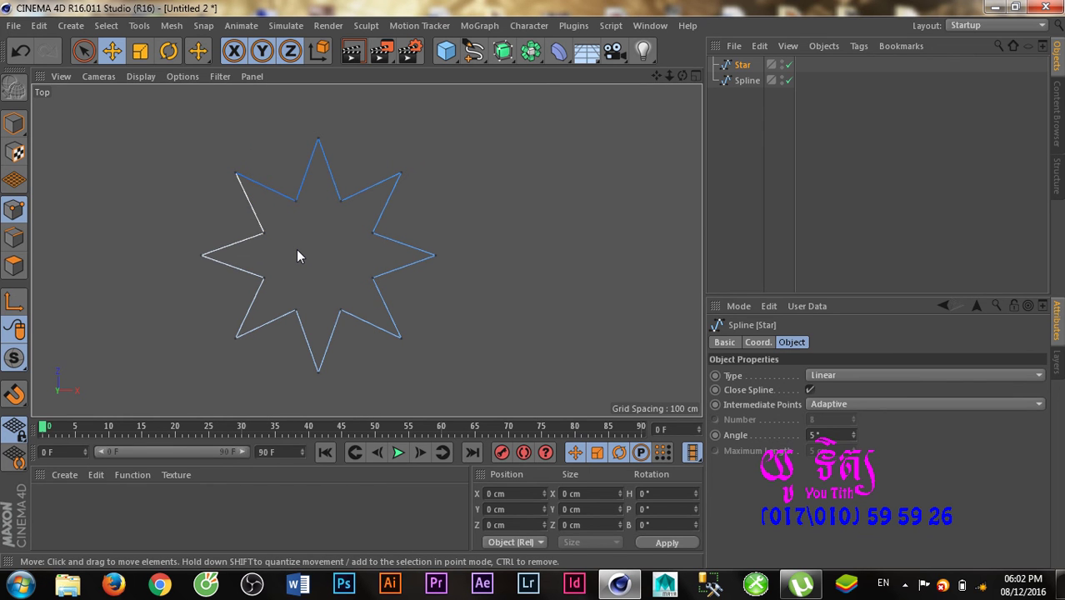
pyautogui.hotkey('ctrl', 'z')
pyautogui.click(296, 255)
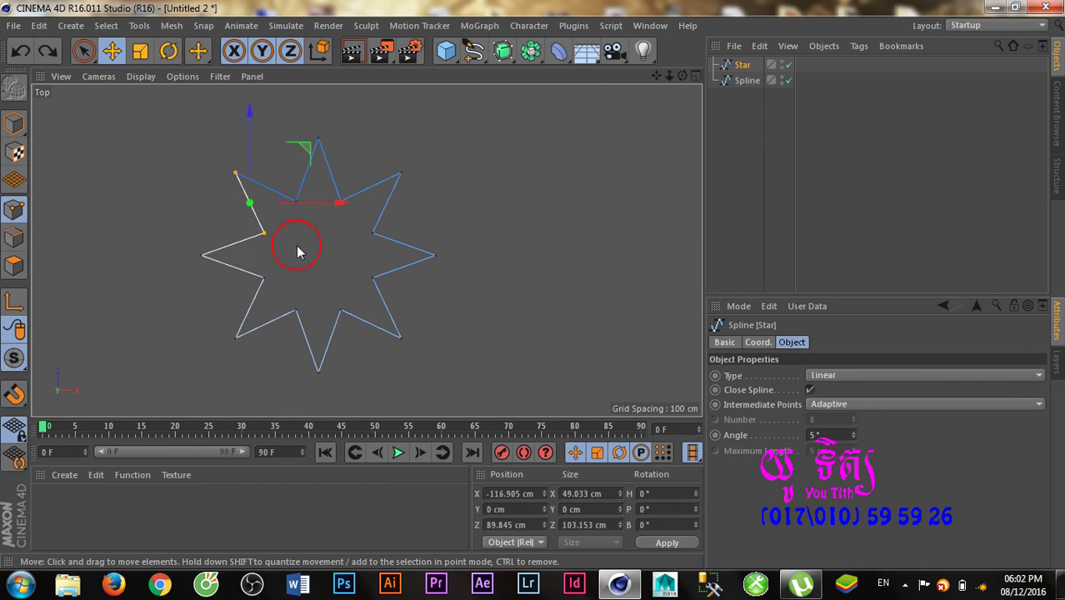
# Break the spline at the top-left star point, then undo the change
pyautogui.click(236, 175)
pyautogui.rightClick(238, 178)
pyautogui.click(215, 194)
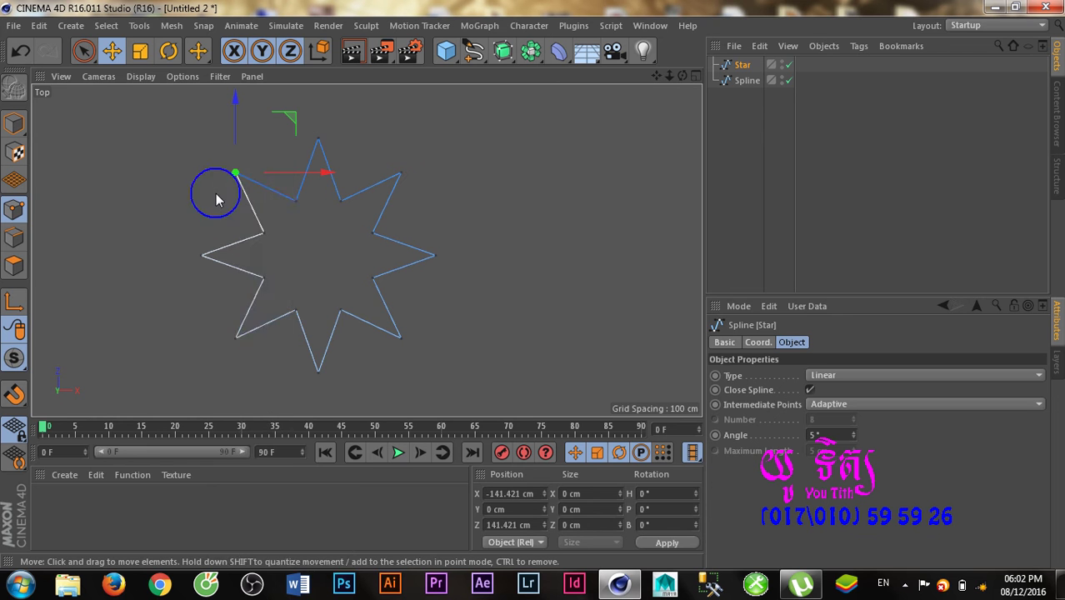
pyautogui.rightClick(216, 193)
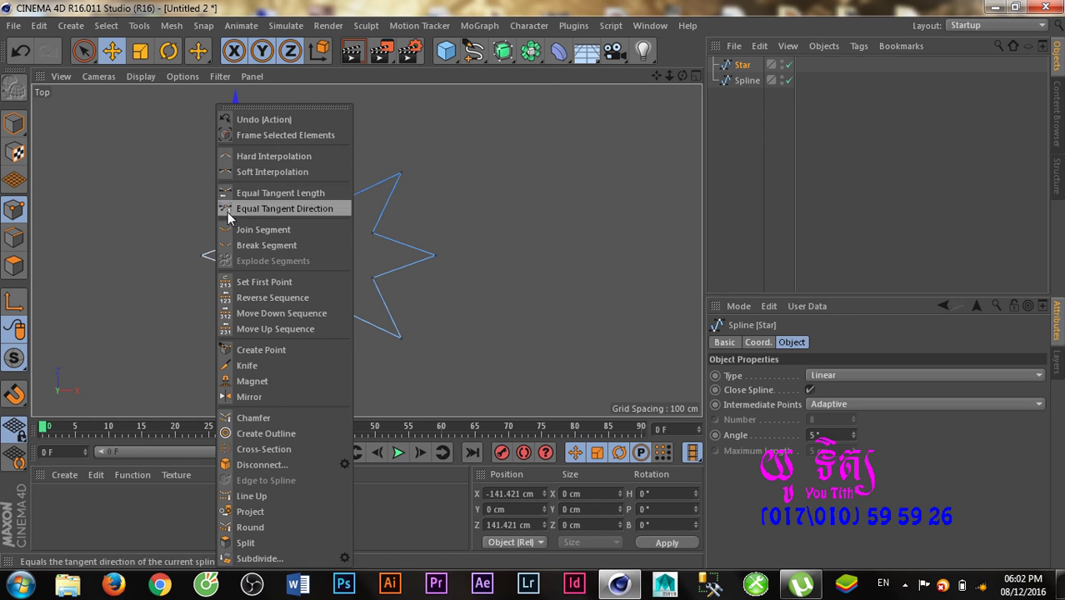
pyautogui.click(257, 246)
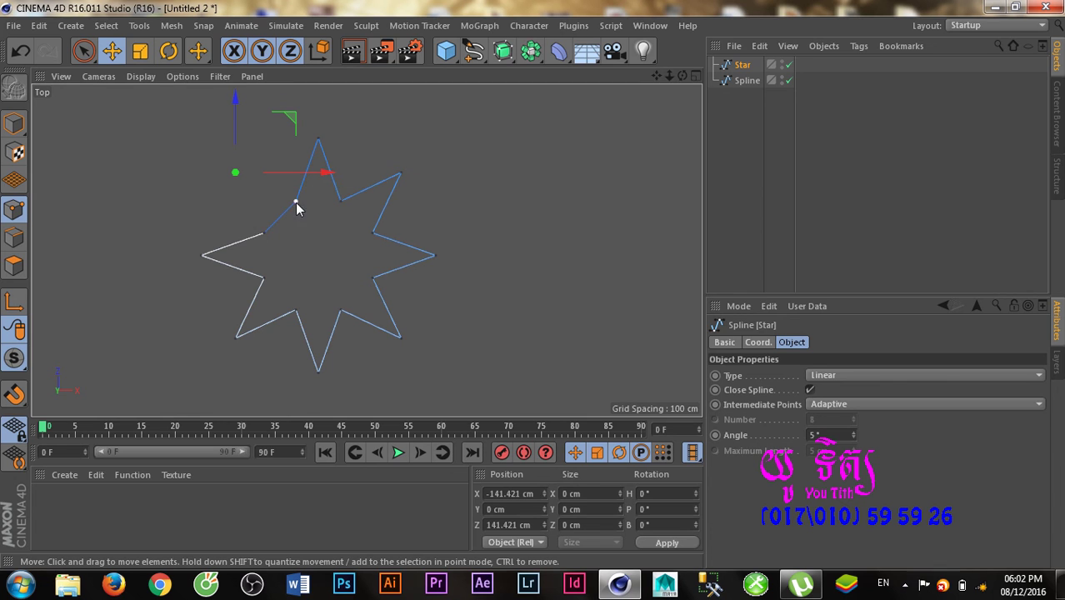
pyautogui.hotkey('ctrl', 'z')
pyautogui.click(308, 239)
# Select the top-left outer point, nudge it slightly, and apply Break Segment there
pyautogui.click(262, 234)
pyautogui.click(237, 175)
pyautogui.click(297, 214)
pyautogui.click(295, 200)
pyautogui.click(238, 175)
pyautogui.moveTo(284, 220); pyautogui.dragTo(284, 226)
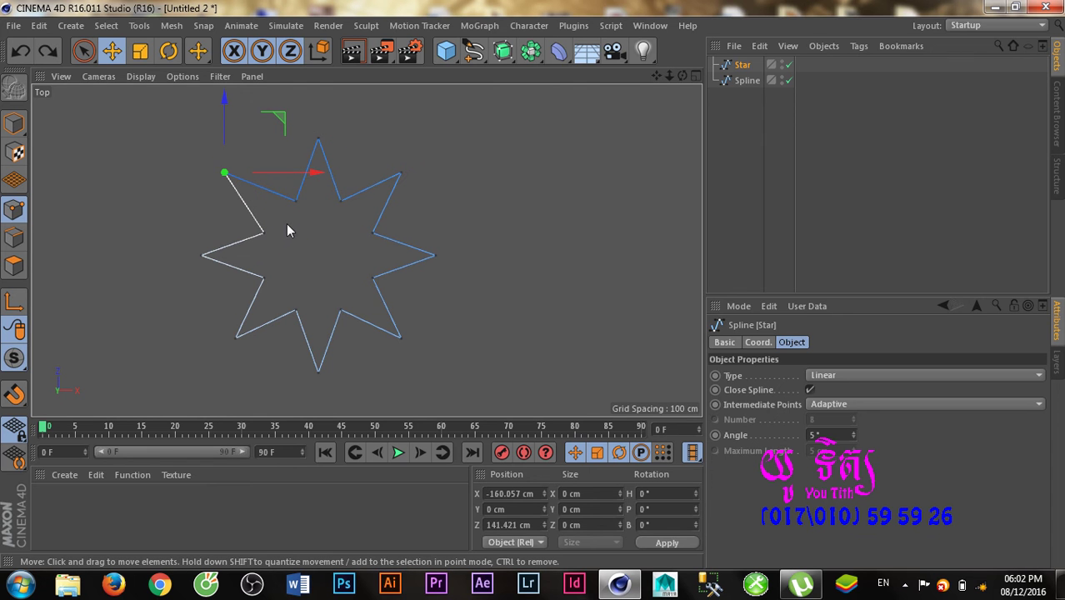
pyautogui.rightClick(286, 225)
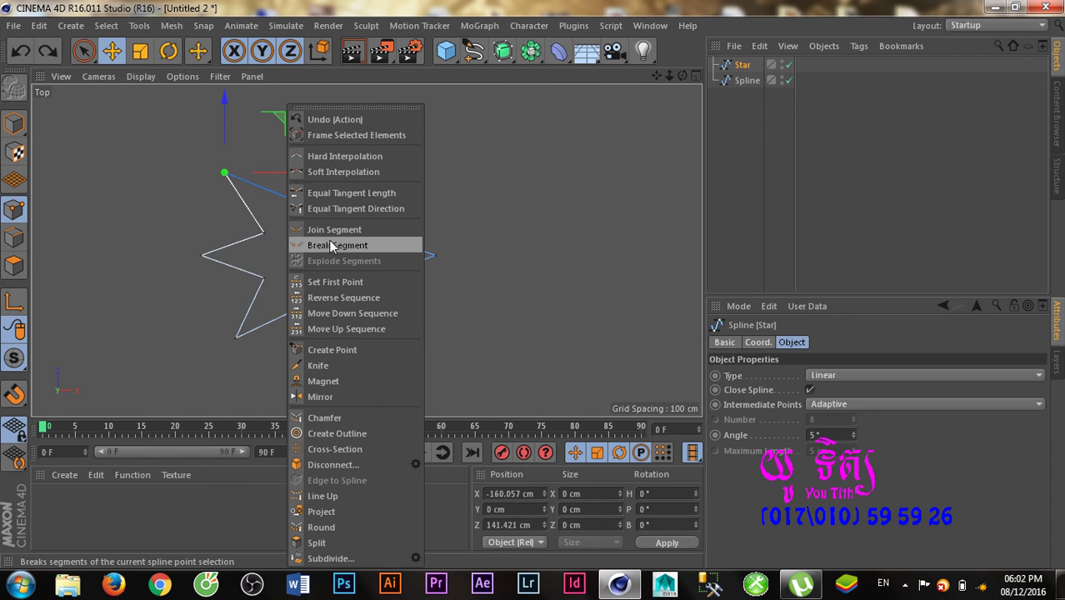
pyautogui.click(320, 250)
pyautogui.click(292, 263)
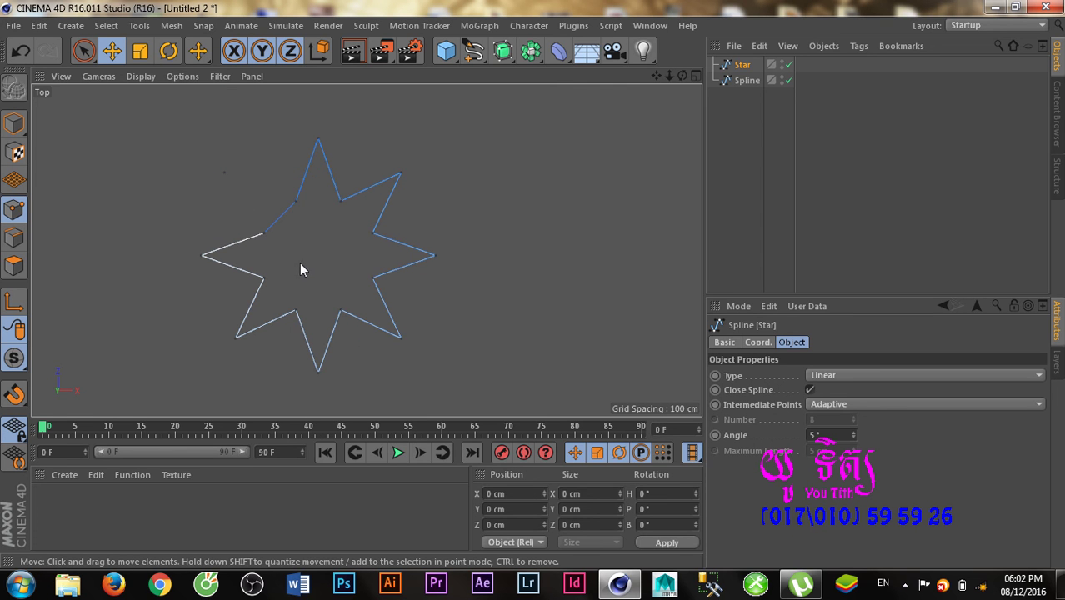
# Delete the detached top-left point, restore it, and join it to the inner point
pyautogui.click(229, 174)
pyautogui.press('Delete')
pyautogui.hotkey('ctrl', 'z')
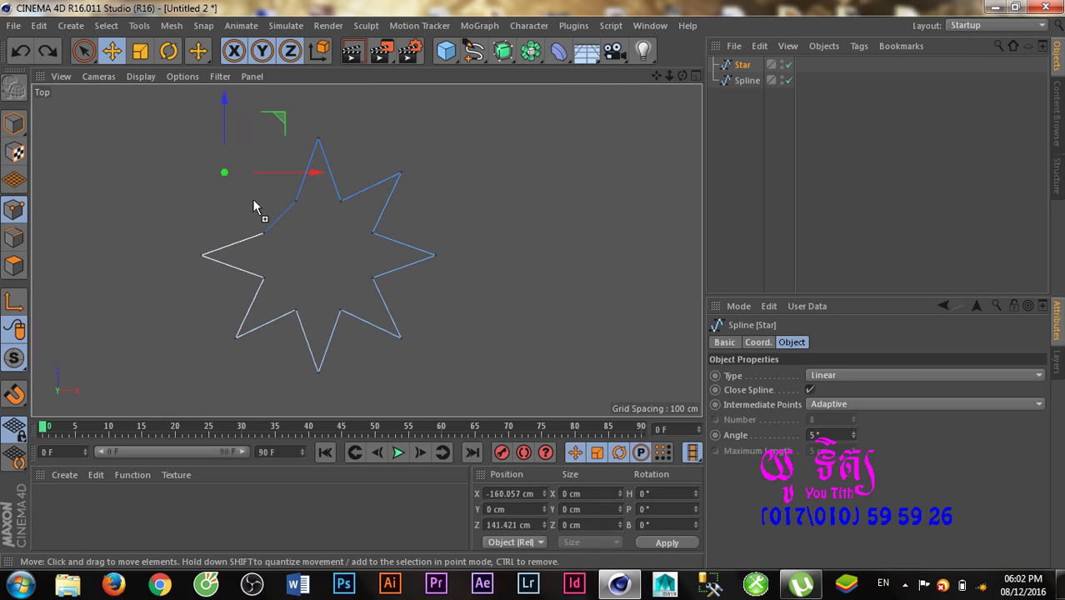
pyautogui.click(265, 233)
pyautogui.click(292, 203)
pyautogui.keyDown('shift'); pyautogui.click(226, 172); pyautogui.keyUp('shift')
pyautogui.rightClick(227, 172)
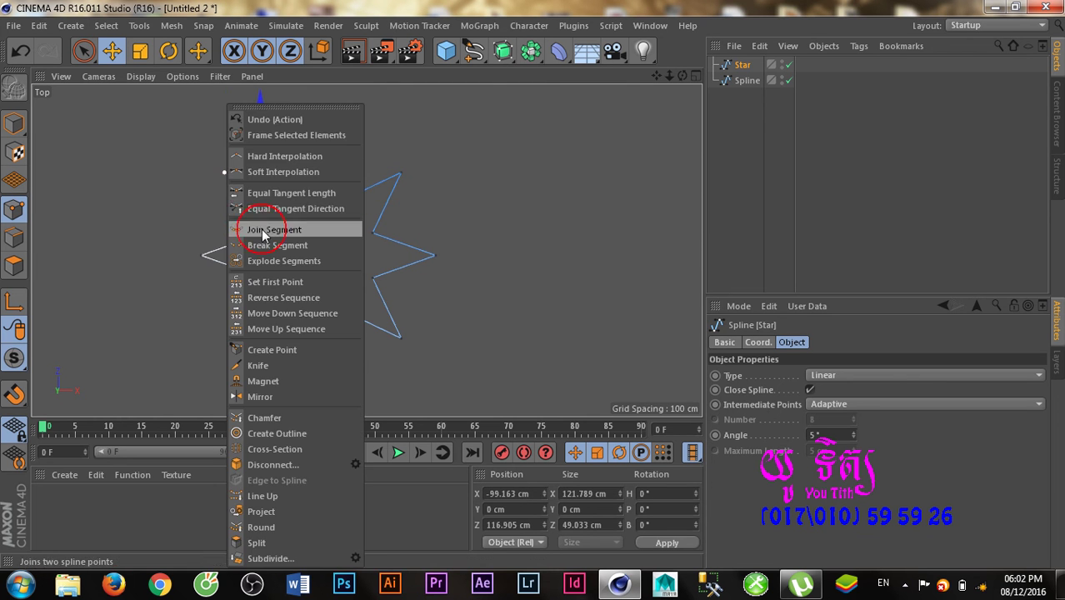
pyautogui.click(259, 230)
# Delete the star's top-left tip point
pyautogui.click(289, 237)
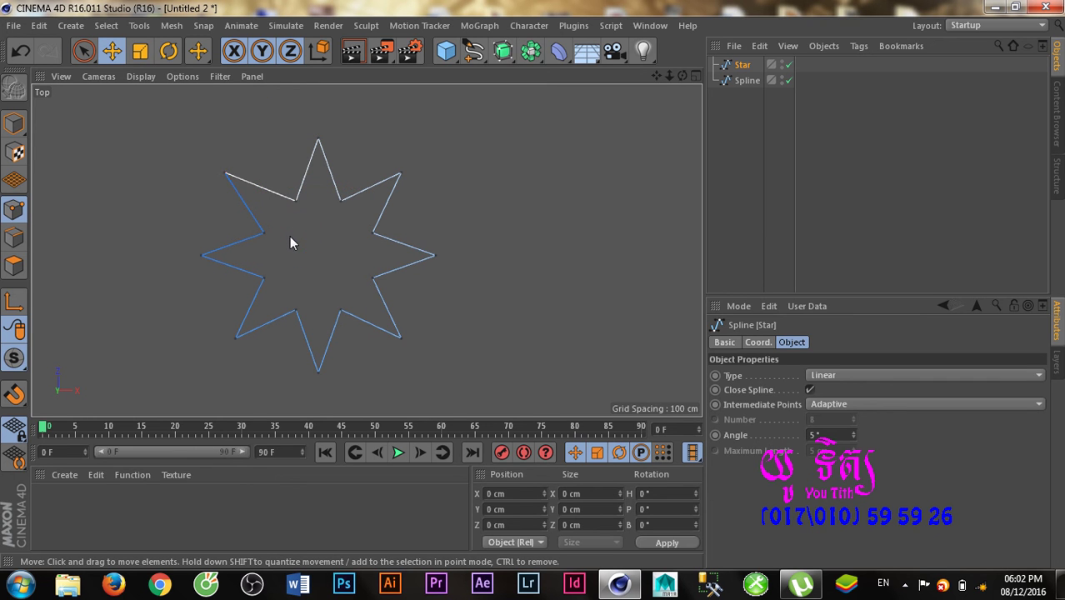
pyautogui.click(224, 174)
pyautogui.click(286, 230)
pyautogui.click(224, 173)
pyautogui.press('Delete')
# Break the spline at the upper-left inner point, then join it to a second point
pyautogui.click(263, 237)
pyautogui.rightClick(263, 237)
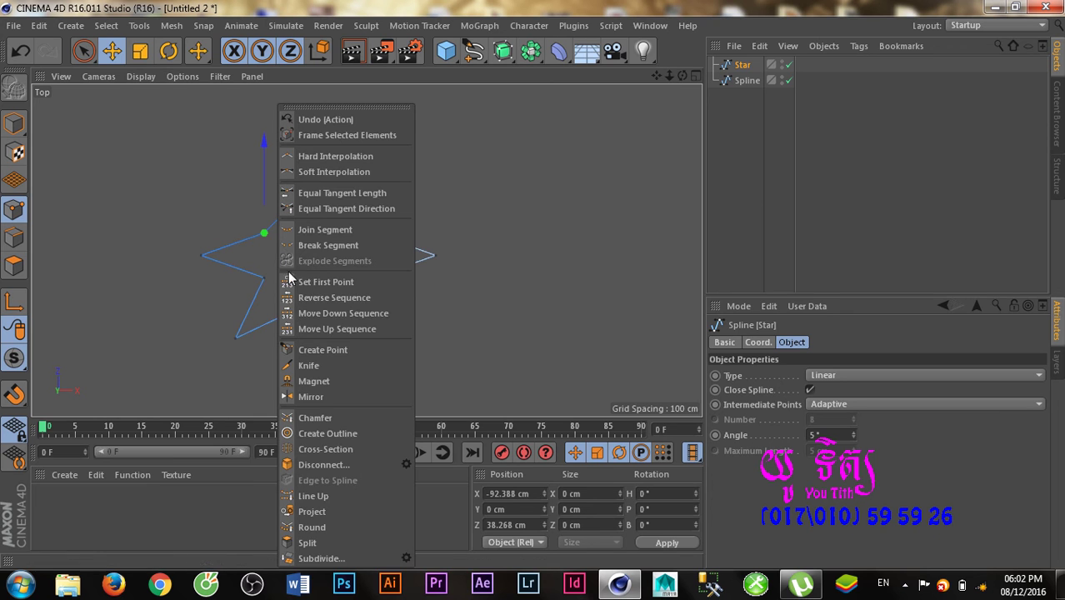
pyautogui.click(312, 247)
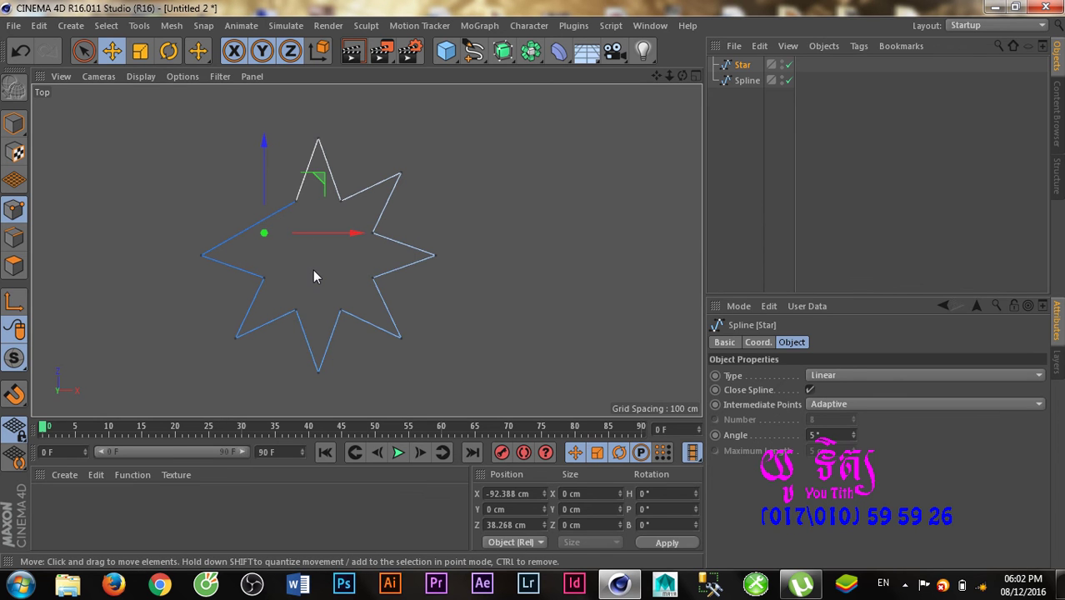
pyautogui.click(313, 275)
pyautogui.click(263, 234)
pyautogui.keyDown('shift'); pyautogui.click(297, 202); pyautogui.keyUp('shift')
pyautogui.rightClick(298, 202)
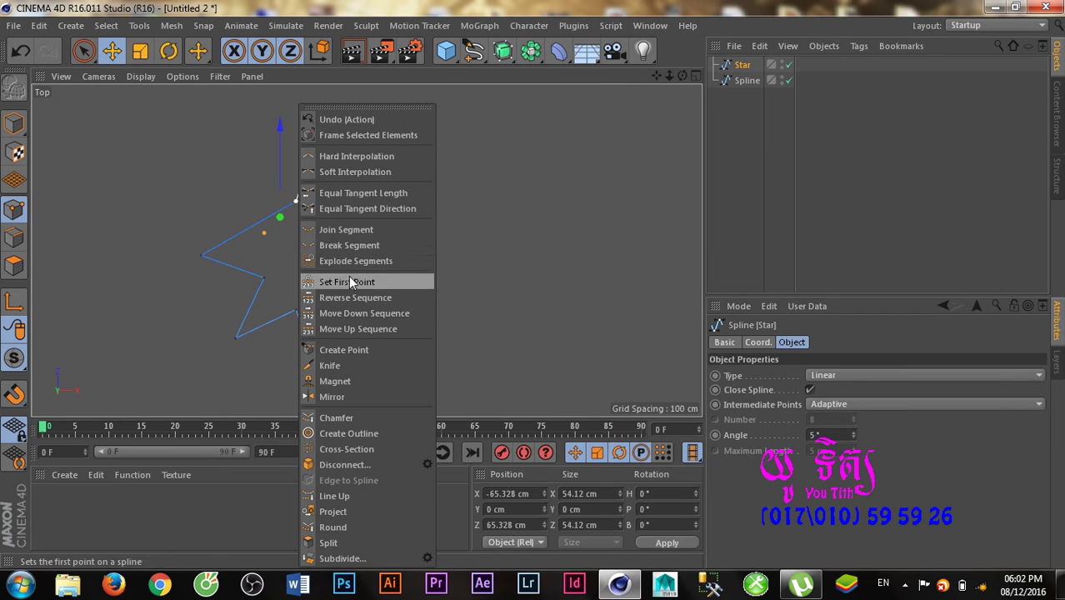
pyautogui.click(345, 234)
# Break the spline at one more point, then undo back to the full eight-pointed star
pyautogui.click(323, 264)
pyautogui.click(264, 233)
pyautogui.rightClick(266, 234)
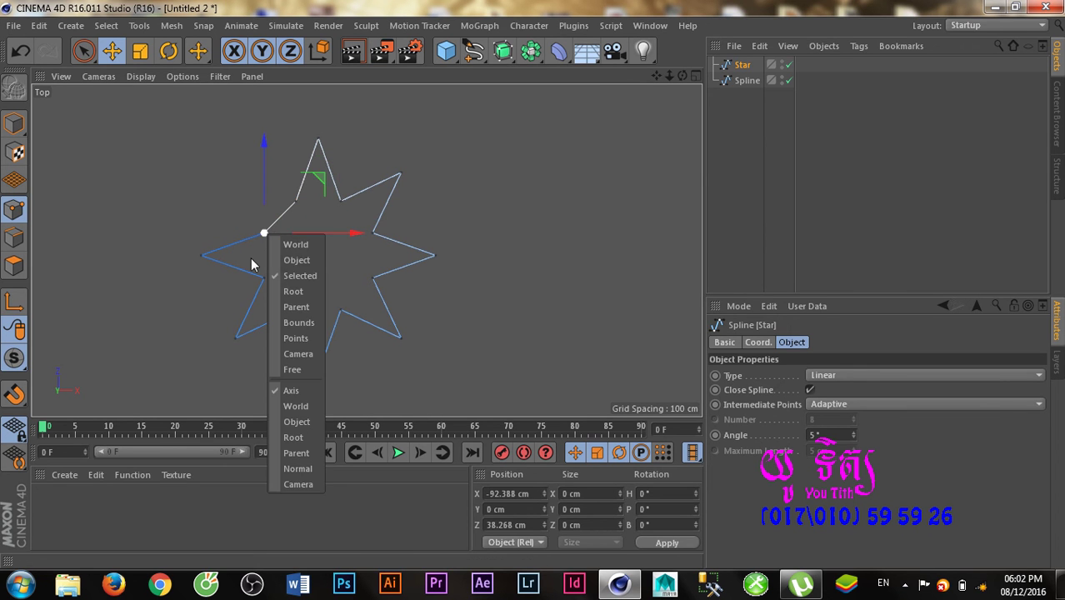
pyautogui.rightClick(256, 261)
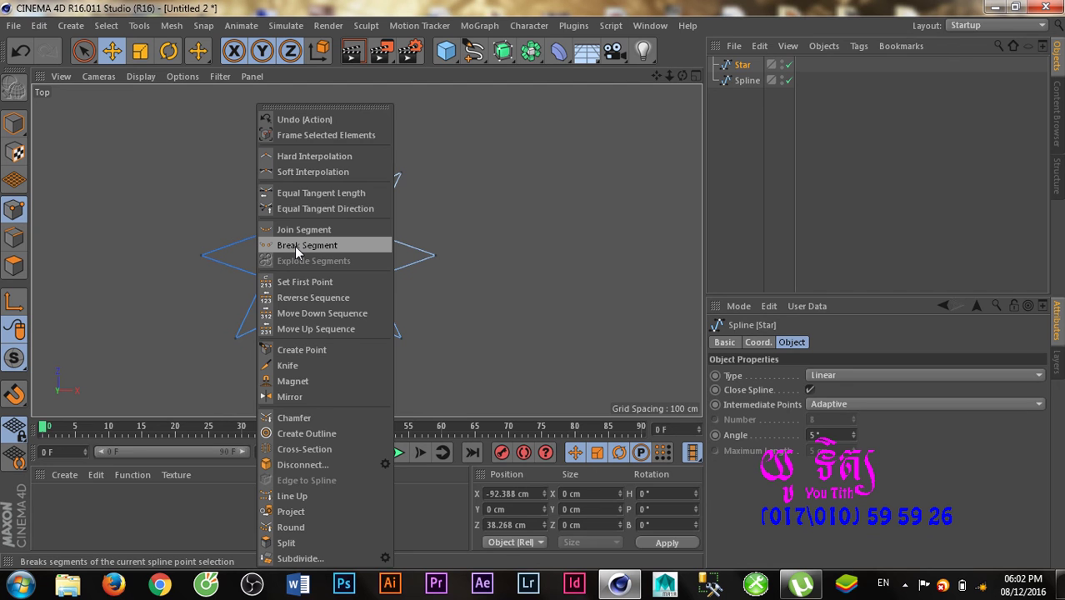
pyautogui.click(294, 246)
pyautogui.moveTo(382, 236)
pyautogui.mouseDown()
pyautogui.moveTo(407, 241)
pyautogui.moveTo(332, 217)
pyautogui.mouseUp()
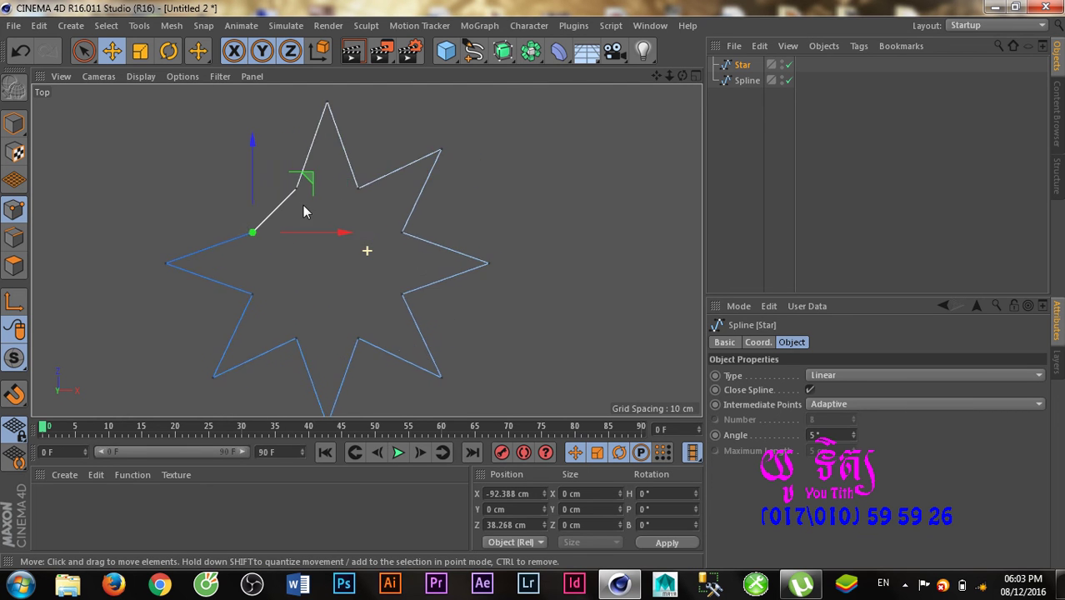
pyautogui.hotkey('ctrl', 'z')
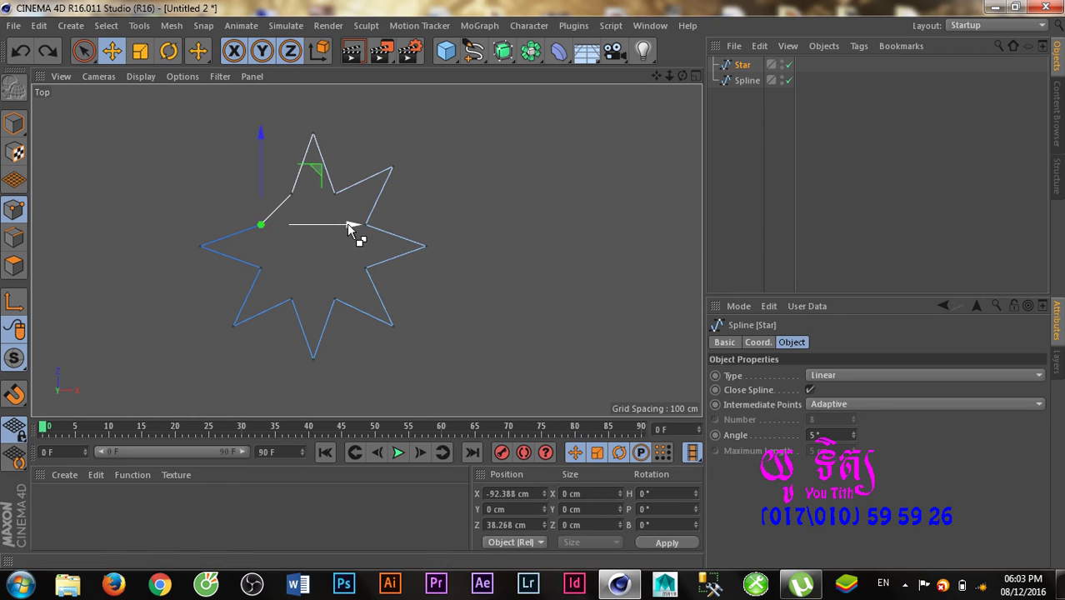
pyautogui.hotkey('ctrl', 'z')
pyautogui.hotkey('ctrl', 'z')
pyautogui.hotkey('ctrl', 'z')
pyautogui.hotkey('ctrl', 'z')
pyautogui.moveTo(339, 237); pyautogui.dragTo(363, 237)
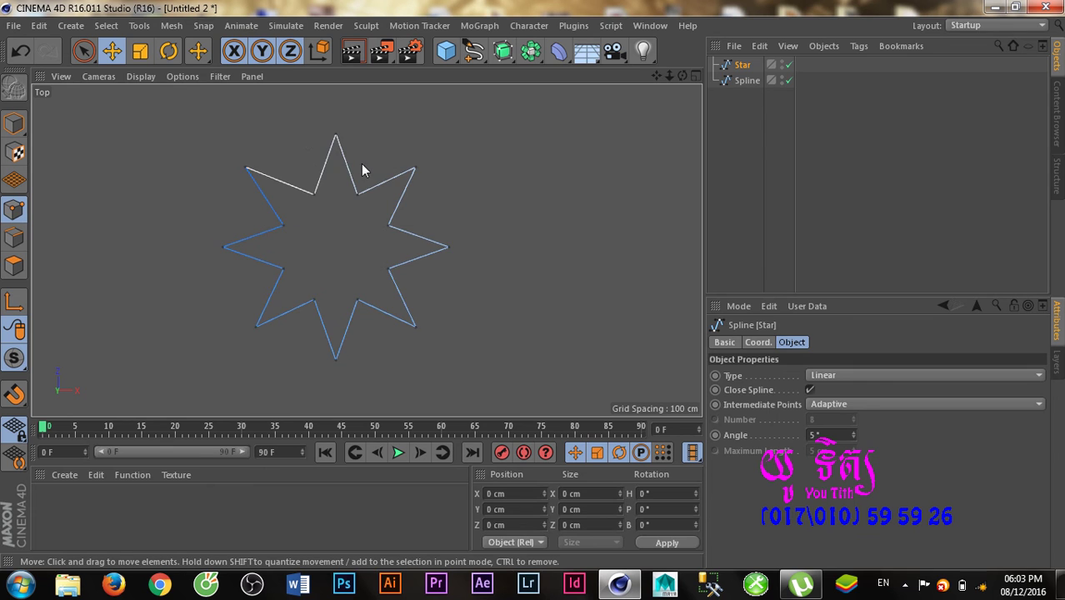
# Delete the star's top, right, bottom and left tips, then undo to restore them
pyautogui.click(331, 156)
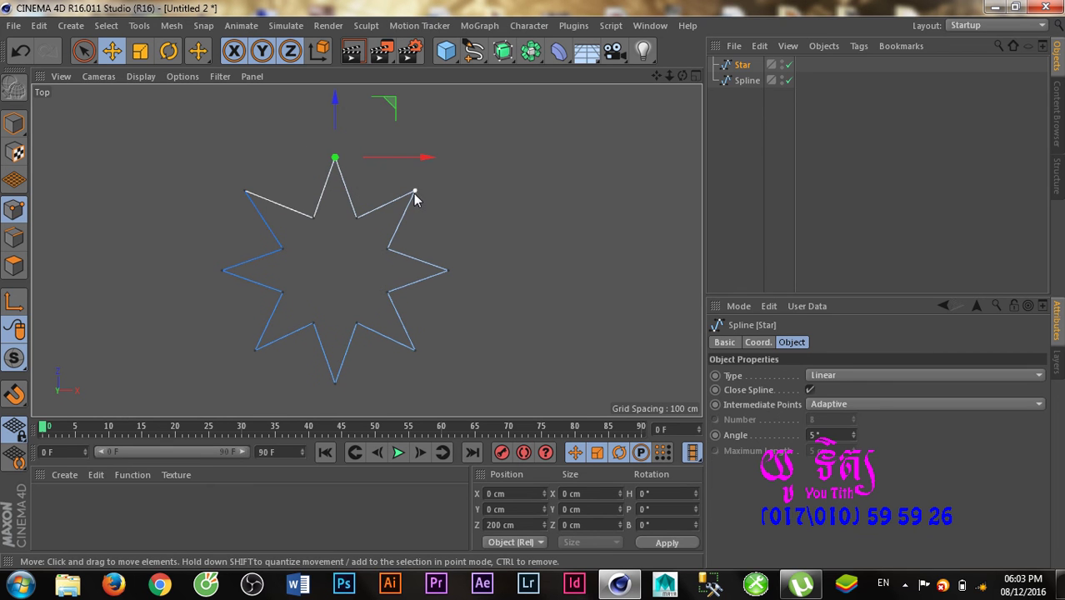
pyautogui.keyDown('shift'); pyautogui.click(447, 270); pyautogui.keyUp('shift')
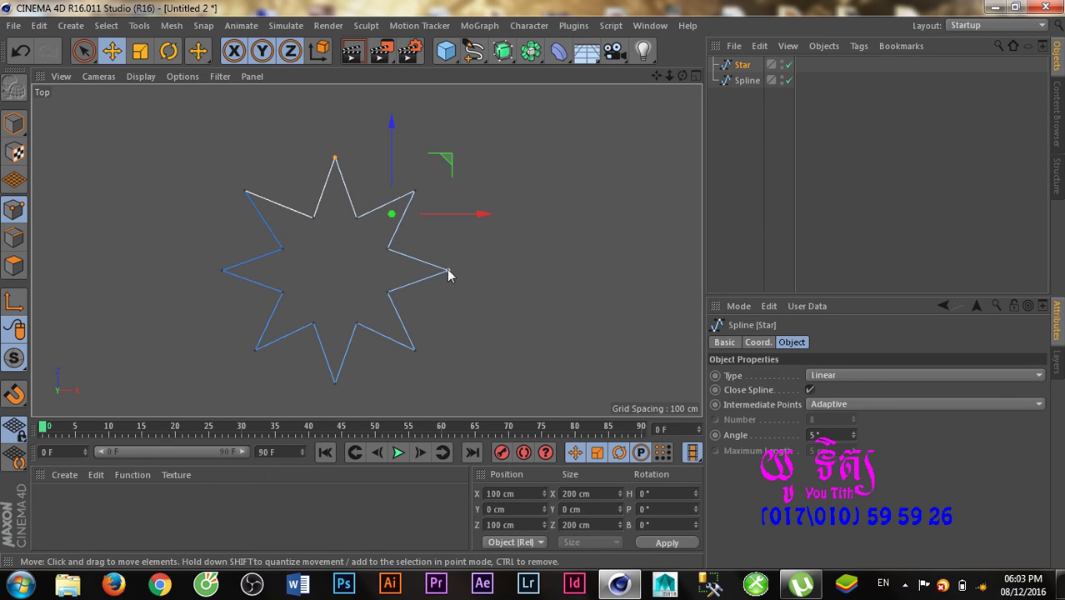
pyautogui.keyDown('shift'); pyautogui.click(335, 383); pyautogui.keyUp('shift')
pyautogui.keyDown('shift'); pyautogui.click(224, 271); pyautogui.keyUp('shift')
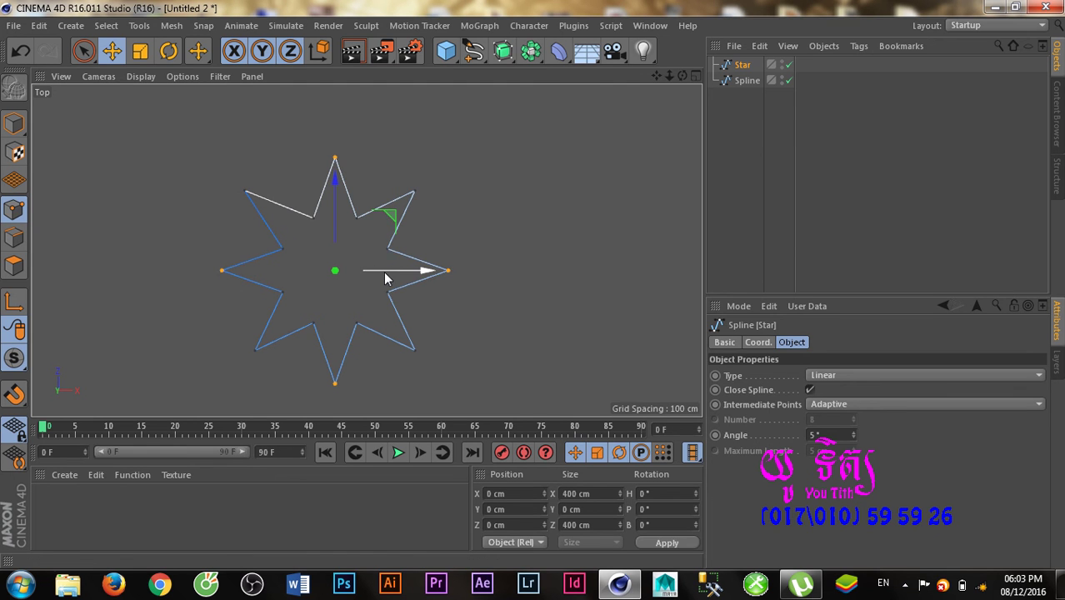
pyautogui.press('Delete')
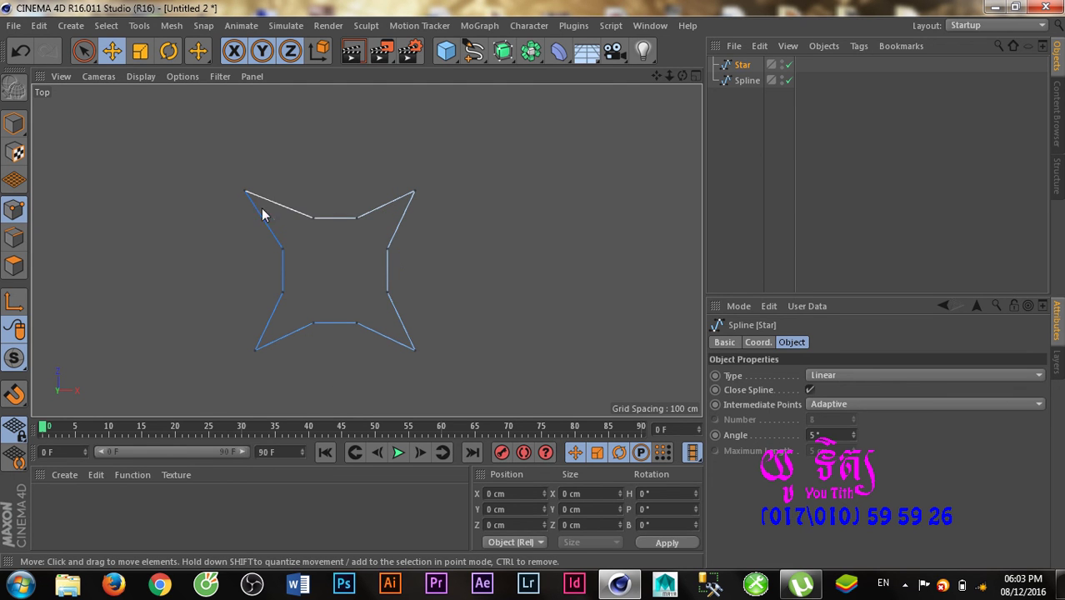
pyautogui.hotkey('ctrl', 'z')
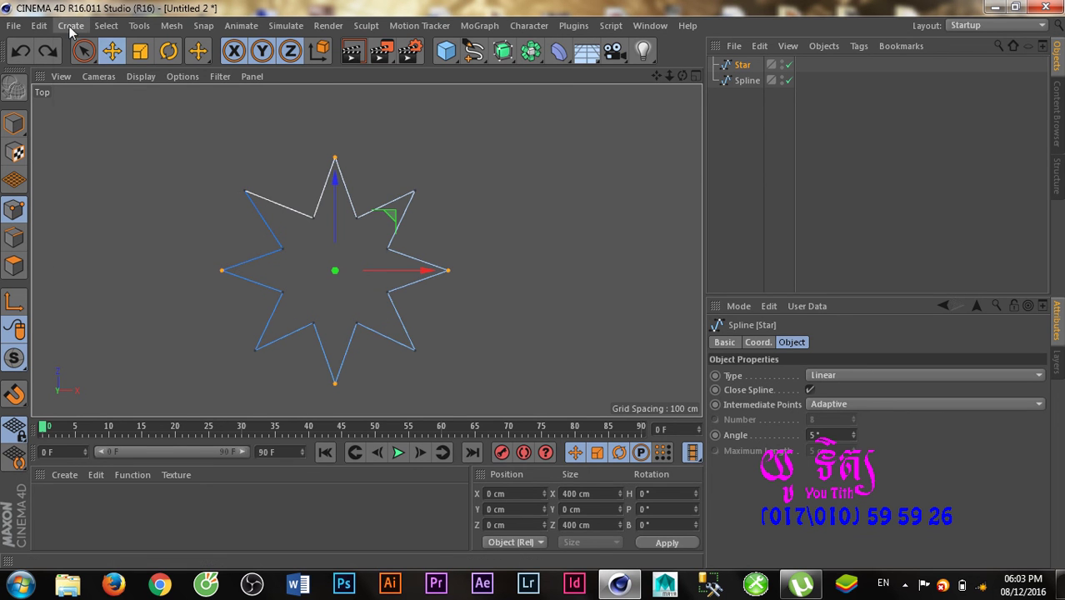
# Add a 4-Side diamond spline and move it left along X
pyautogui.click(70, 26)
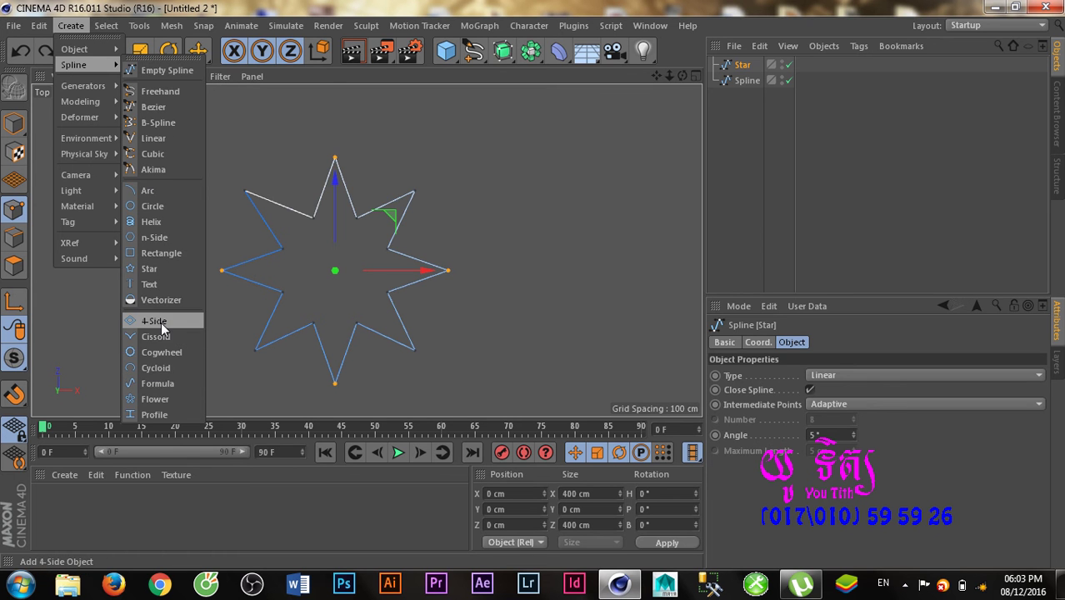
pyautogui.click(163, 328)
pyautogui.scroll(-3, 408, 267)
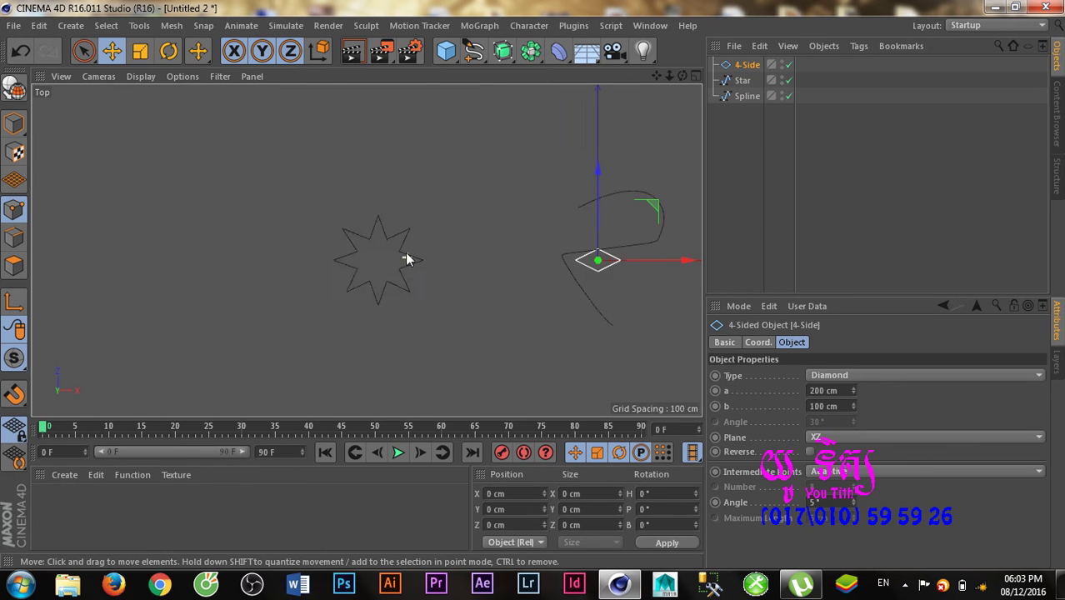
pyautogui.scroll(3, 517, 261)
pyautogui.moveTo(516, 261); pyautogui.dragTo(296, 266)
# Set the diamond's a size to 211 cm and its b size to 165 cm
pyautogui.scroll(2, 333, 260)
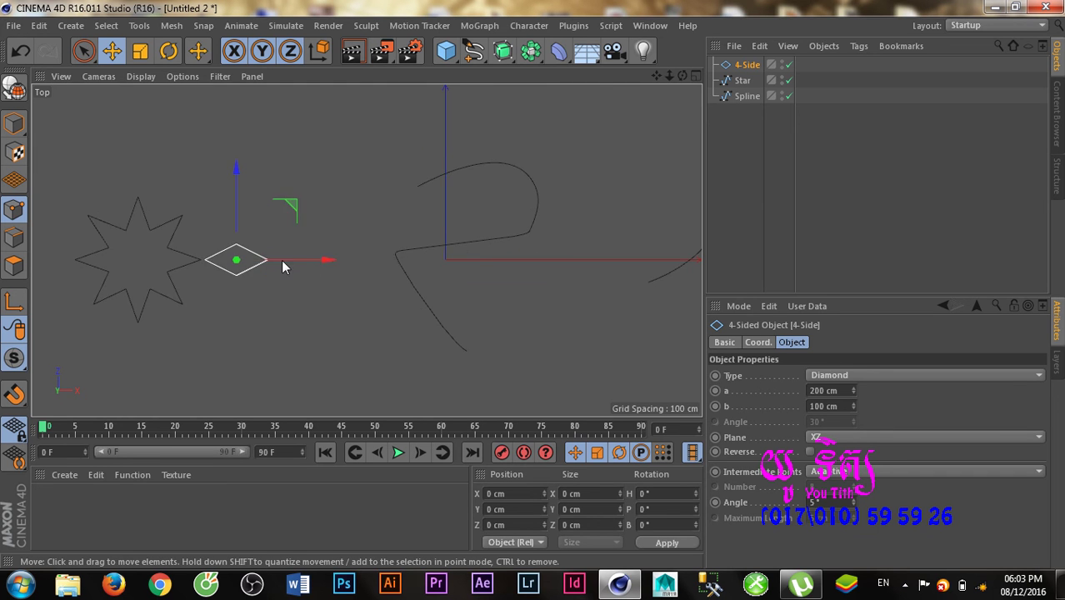
pyautogui.scroll(2, 332, 260)
pyautogui.scroll(1, 268, 241)
pyautogui.scroll(1, 363, 246)
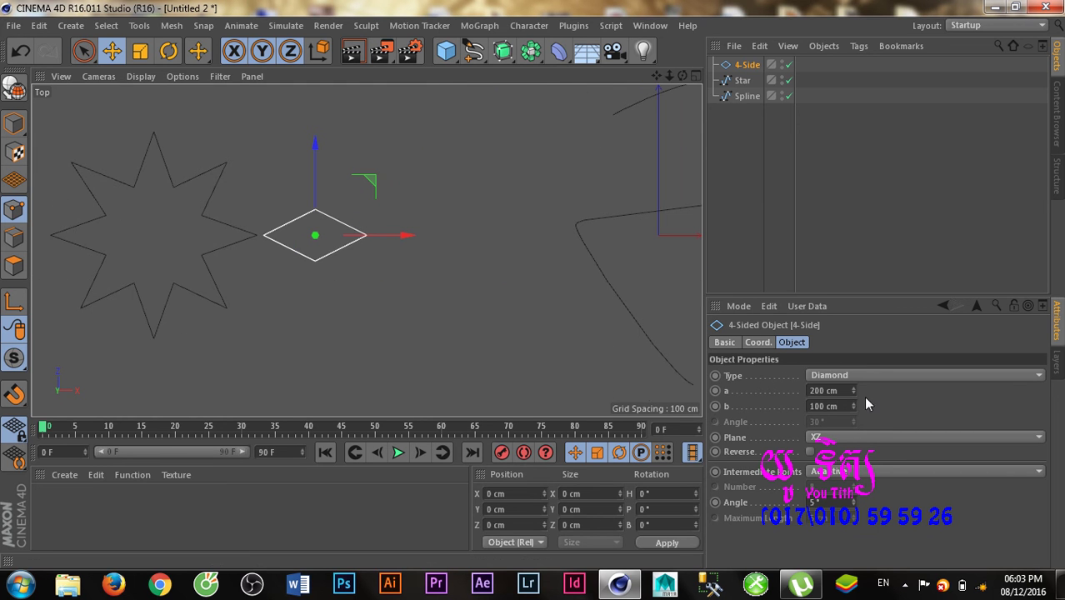
pyautogui.moveTo(851, 391); pyautogui.dragTo(849, 406)
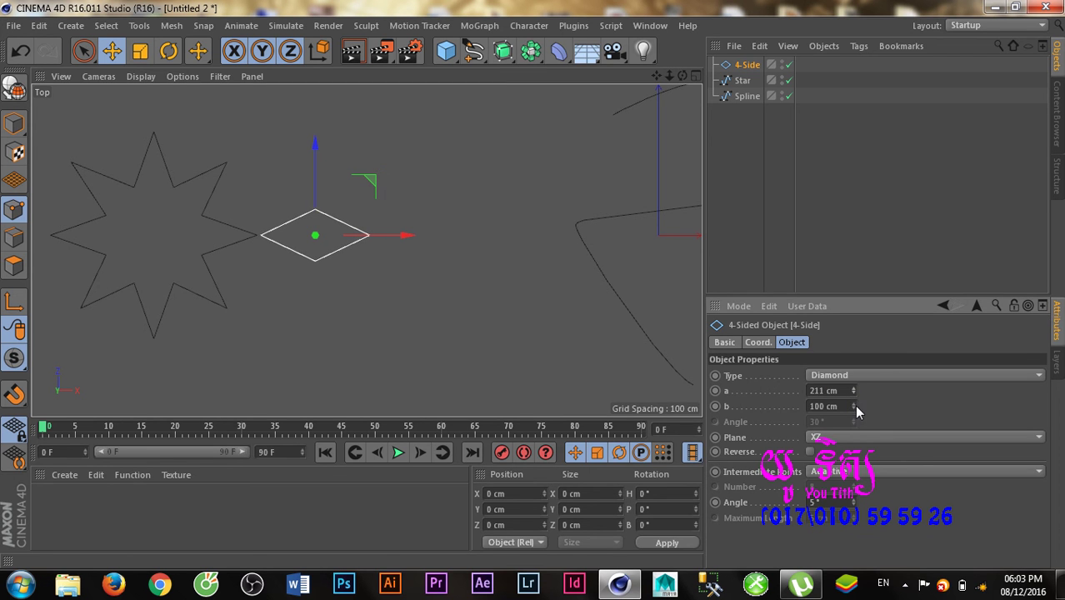
pyautogui.moveTo(853, 406); pyautogui.dragTo(853, 391)
pyautogui.moveTo(210, 293)
pyautogui.keyDown('alt'); pyautogui.mouseDown(button='middle')
pyautogui.moveTo(382, 308)
pyautogui.moveTo(66, 297)
pyautogui.mouseUp(button='middle'); pyautogui.keyUp('alt')
pyautogui.click(71, 25)
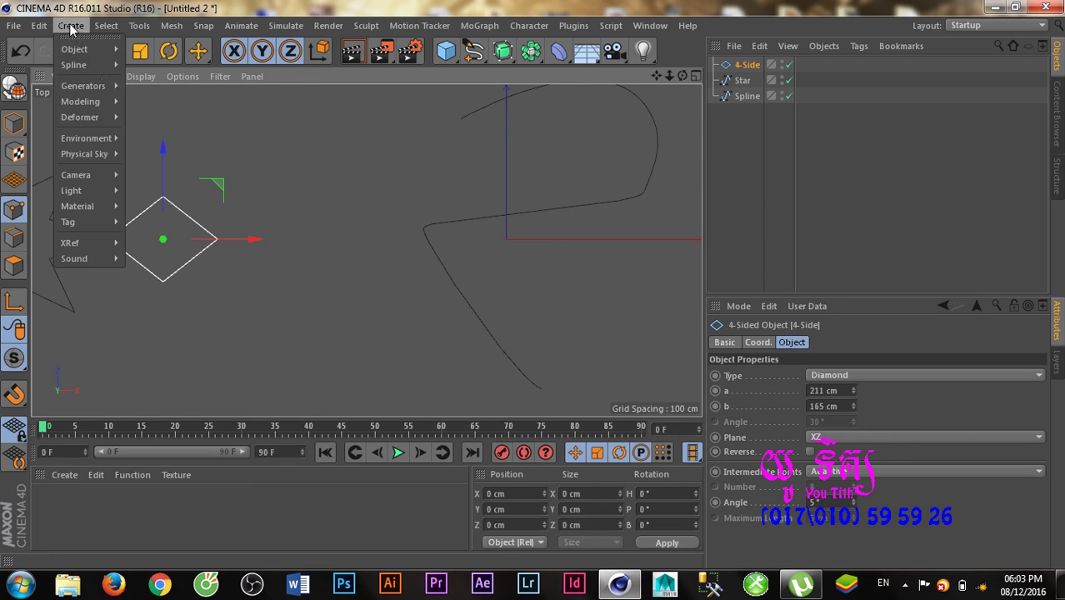
# Add a new Star spline and set its Points to 4
pyautogui.moveTo(74, 65)
pyautogui.click(154, 268)
pyautogui.keyDown('alt'); pyautogui.moveTo(349, 268); pyautogui.dragTo(215, 250, button='middle'); pyautogui.keyUp('alt')
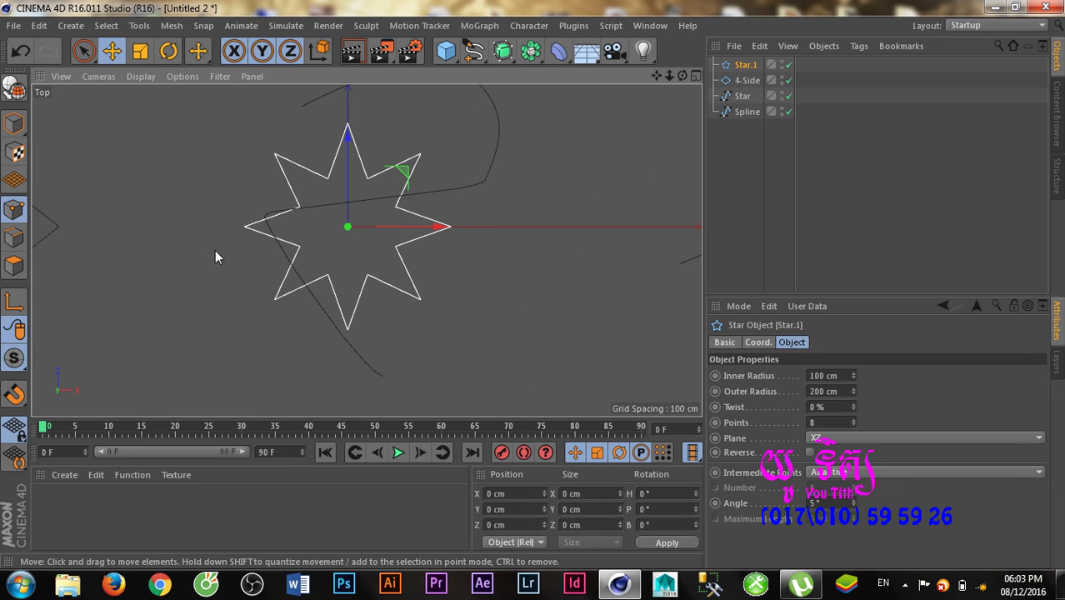
pyautogui.click(852, 420)
pyautogui.click(733, 432)
pyautogui.write('4')
pyautogui.press('Return')
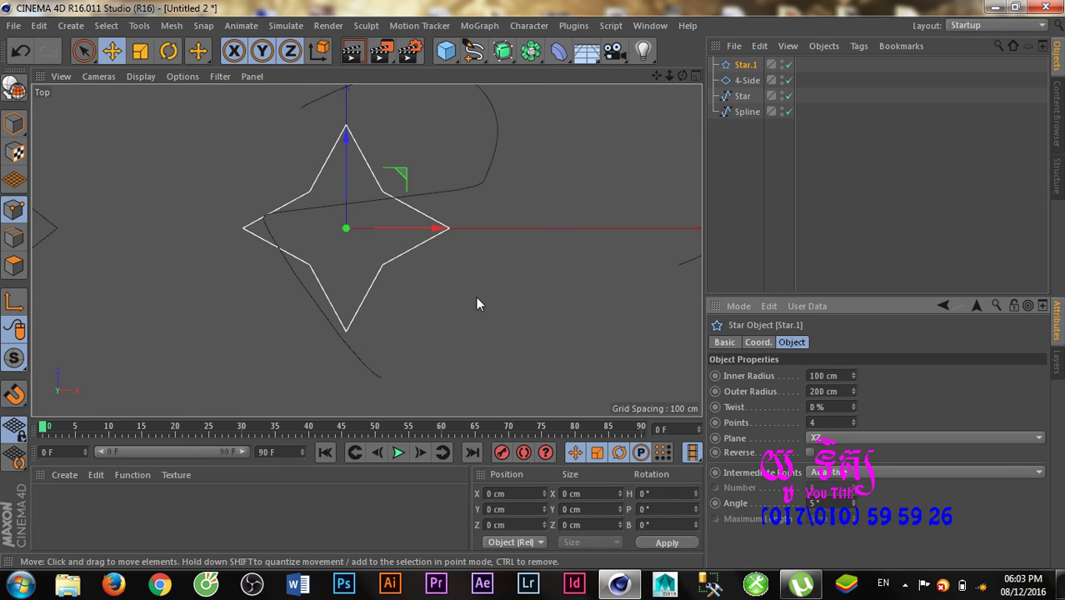
# Place the four-point star left of the first star and set its Inner Radius to 79 cm
pyautogui.moveTo(432, 255)
pyautogui.keyDown('alt'); pyautogui.mouseDown(button='middle')
pyautogui.moveTo(335, 261)
pyautogui.moveTo(600, 260)
pyautogui.mouseUp(button='middle'); pyautogui.keyUp('alt')
pyautogui.moveTo(600, 260); pyautogui.dragTo(132, 270)
pyautogui.keyDown('alt'); pyautogui.moveTo(132, 270); pyautogui.dragTo(442, 271, button='middle'); pyautogui.keyUp('alt')
pyautogui.scroll(3, 416, 275)
pyautogui.moveTo(399, 269)
pyautogui.mouseDown()
pyautogui.moveTo(356, 262)
pyautogui.moveTo(414, 261)
pyautogui.mouseUp()
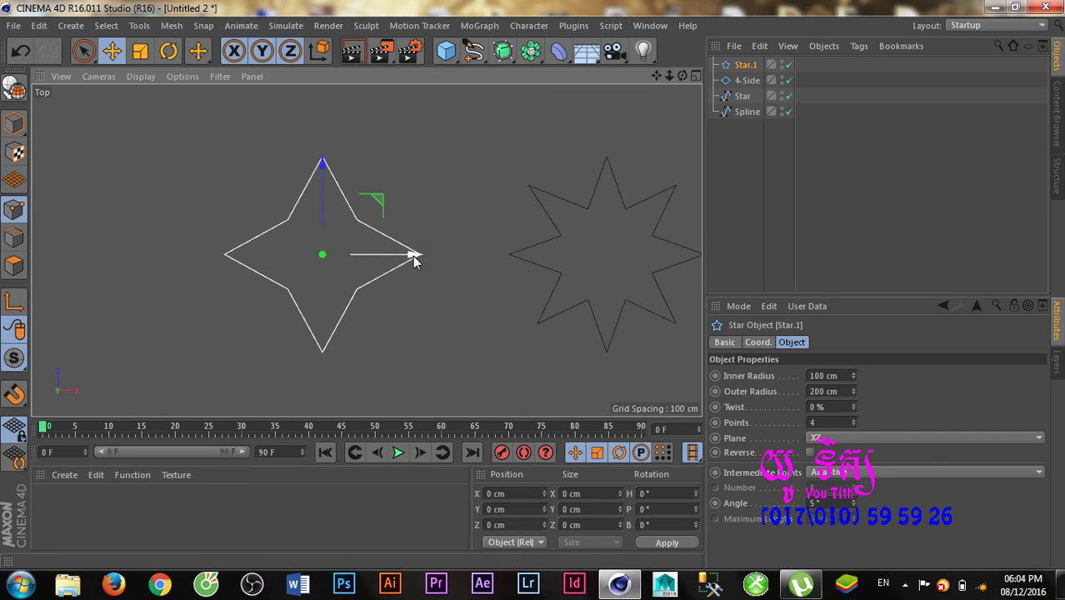
pyautogui.moveTo(854, 376); pyautogui.dragTo(856, 377)
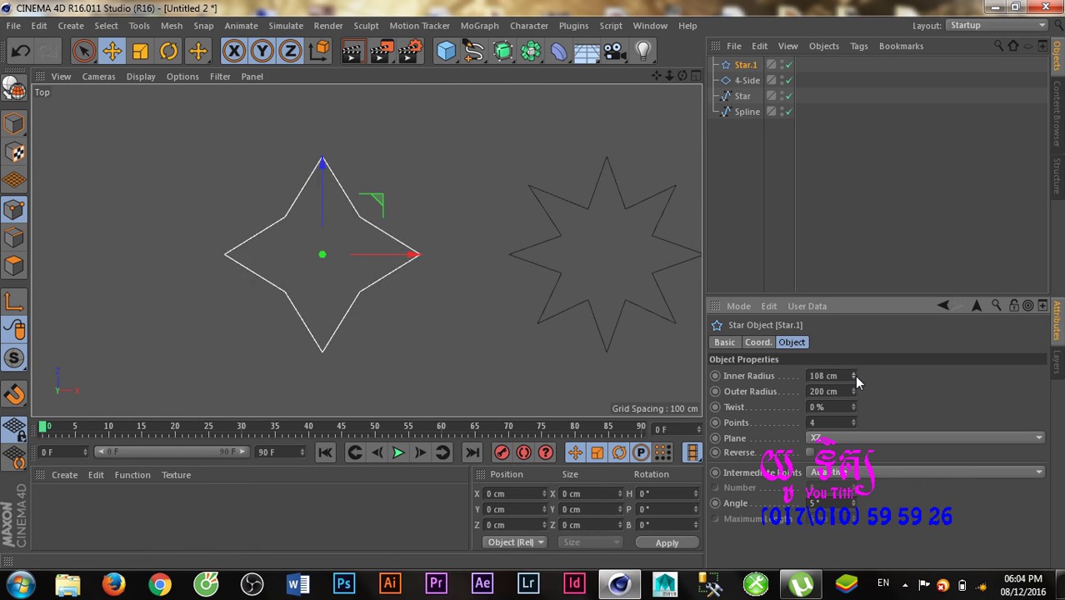
pyautogui.moveTo(856, 376); pyautogui.dragTo(854, 374)
pyautogui.moveTo(504, 305)
pyautogui.keyDown('alt'); pyautogui.mouseDown(button='middle')
pyautogui.moveTo(389, 296)
pyautogui.moveTo(457, 292)
pyautogui.mouseUp(button='middle'); pyautogui.keyUp('alt')
# Maximise the Perspective view, angle it on the stars, and make the four-point star editable
pyautogui.middleClick(472, 284)
pyautogui.middleClick(261, 195)
pyautogui.middleClick(343, 220)
pyautogui.middleClick(254, 201)
pyautogui.scroll(-5, 282, 219)
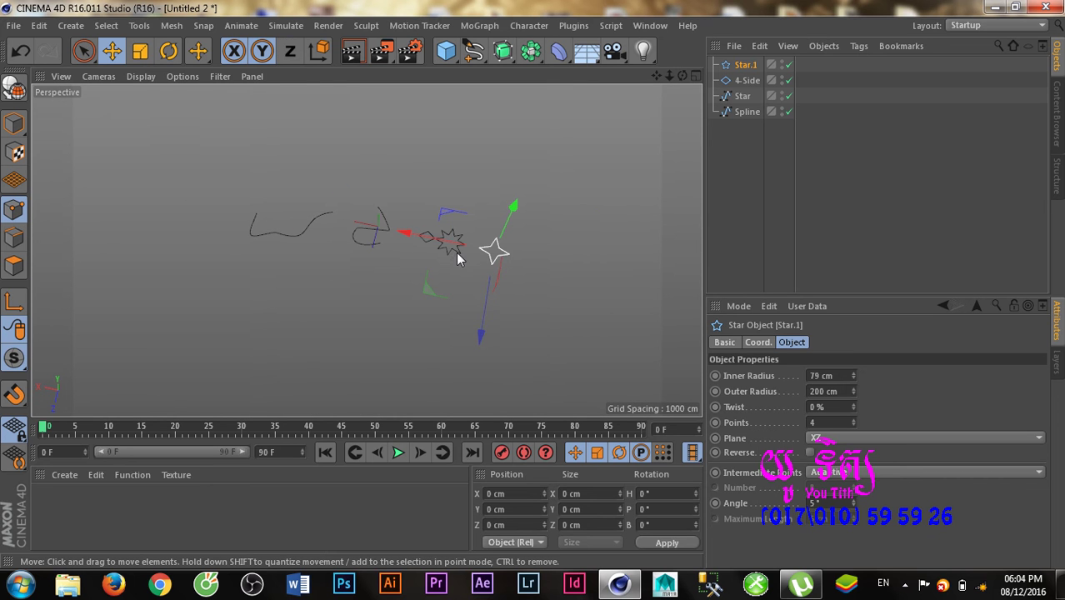
pyautogui.moveTo(456, 252)
pyautogui.keyDown('alt'); pyautogui.mouseDown()
pyautogui.moveTo(338, 256)
pyautogui.moveTo(268, 162)
pyautogui.moveTo(365, 223)
pyautogui.moveTo(352, 231)
pyautogui.moveTo(397, 326)
pyautogui.moveTo(404, 314)
pyautogui.moveTo(369, 282)
pyautogui.moveTo(409, 275)
pyautogui.mouseUp(); pyautogui.keyUp('alt')
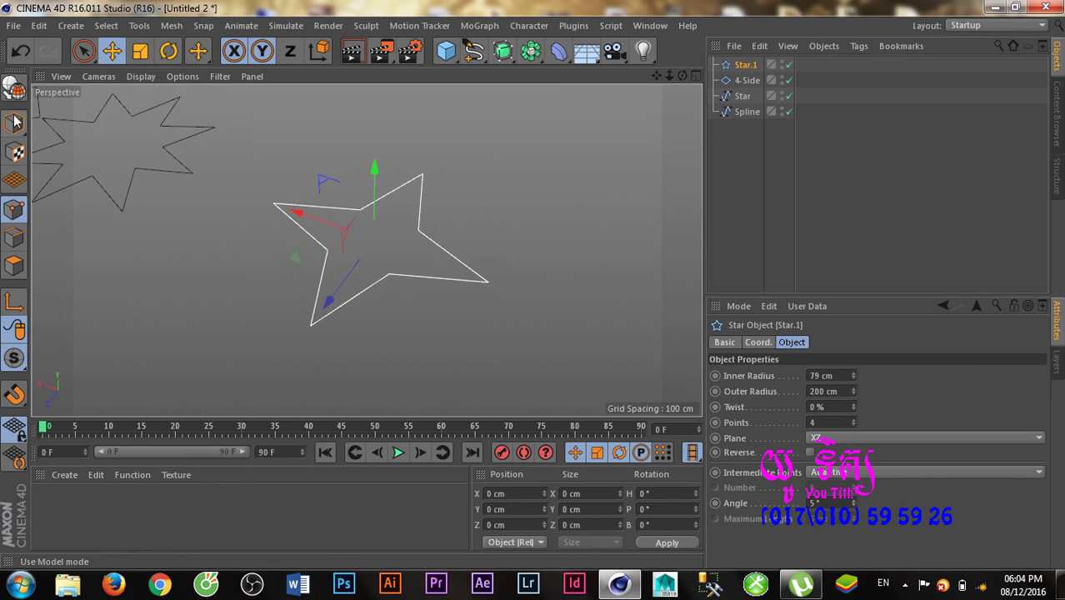
pyautogui.click(14, 87)
# Add a new point on the star's lower edge with Create Point
pyautogui.click(434, 278)
pyautogui.rightClick(458, 282)
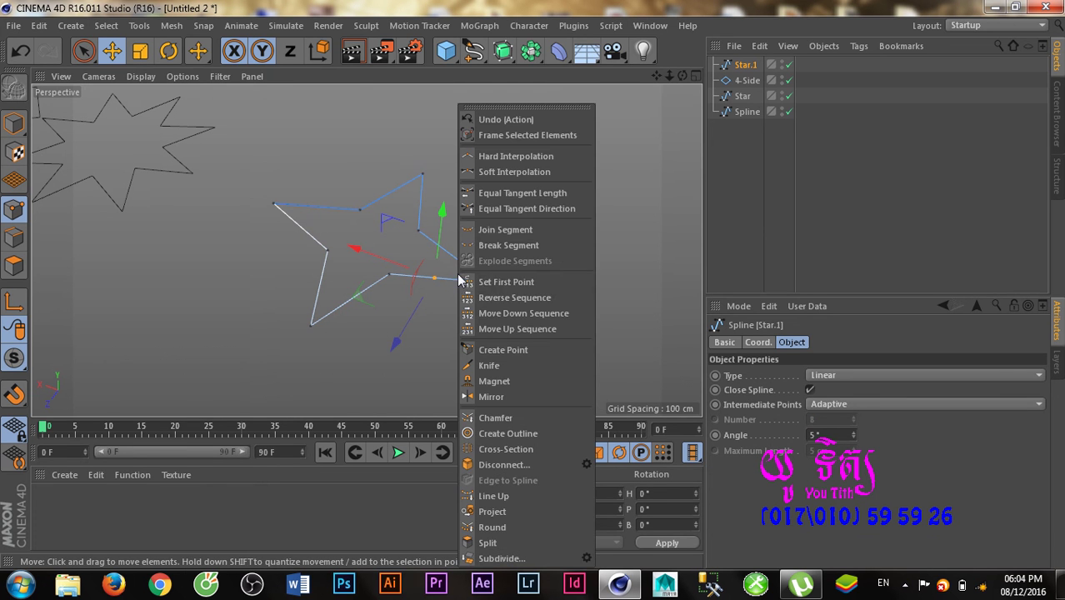
pyautogui.click(502, 350)
pyautogui.click(398, 283)
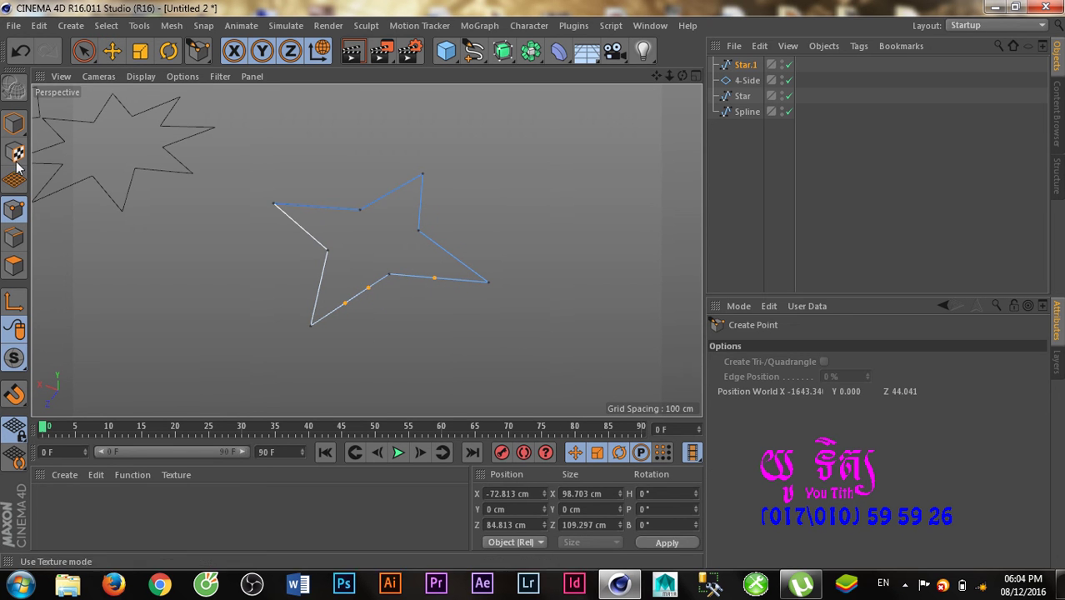
# Switch to the Move tool and select an added point on the lower edge
pyautogui.press('e')
pyautogui.click(369, 287)
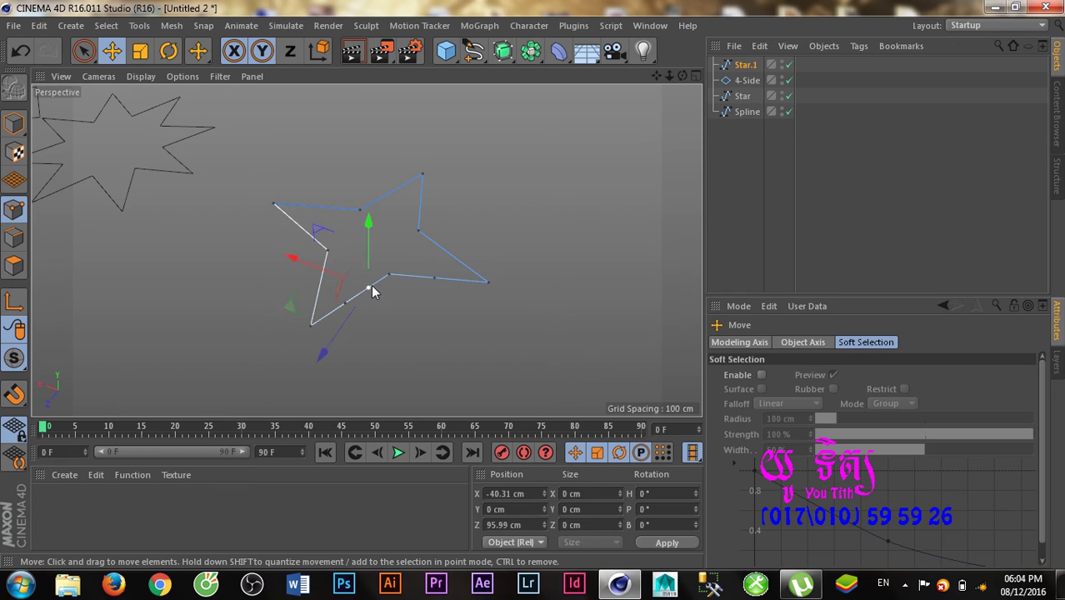
pyautogui.click(454, 314)
pyautogui.click(435, 279)
pyautogui.click(432, 281)
pyautogui.click(346, 304)
# Break the outline at the added point and drag that point down and to the right
pyautogui.rightClick(346, 308)
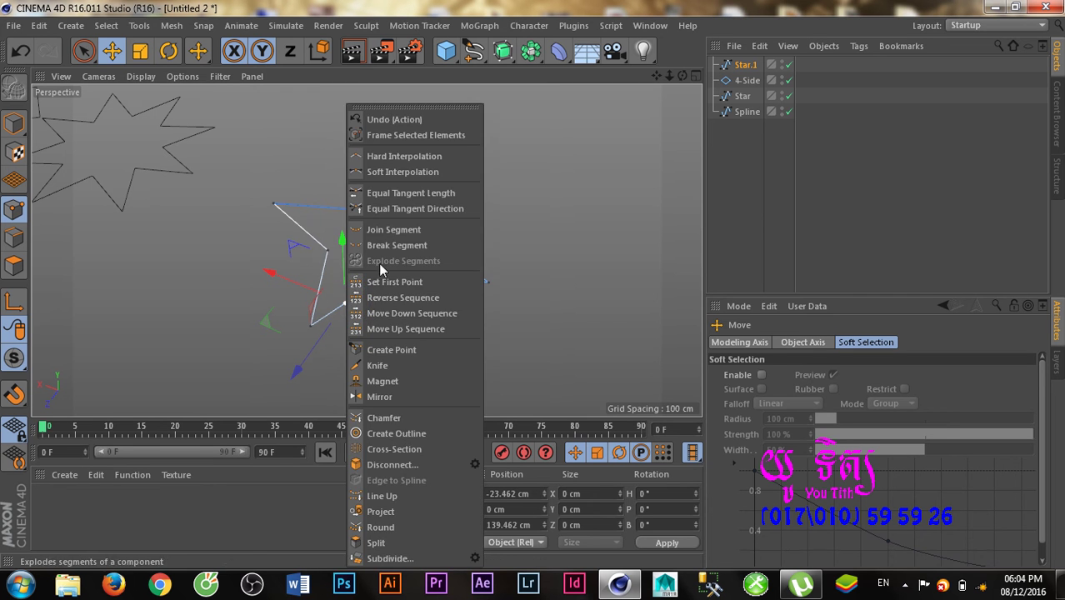
pyautogui.click(392, 240)
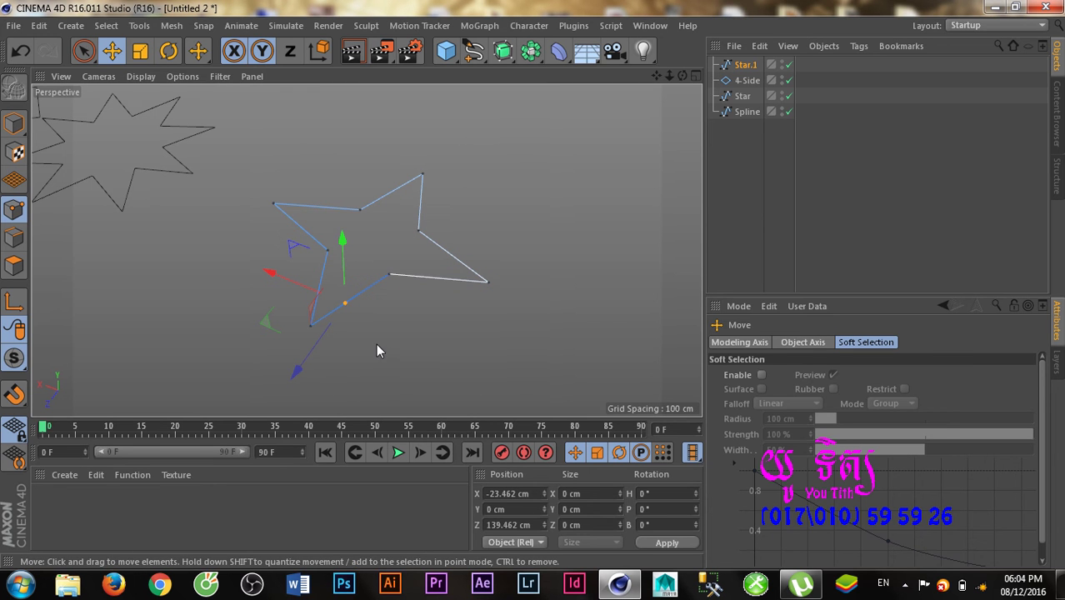
pyautogui.moveTo(300, 291); pyautogui.dragTo(421, 331)
pyautogui.click(490, 345)
pyautogui.click(426, 339)
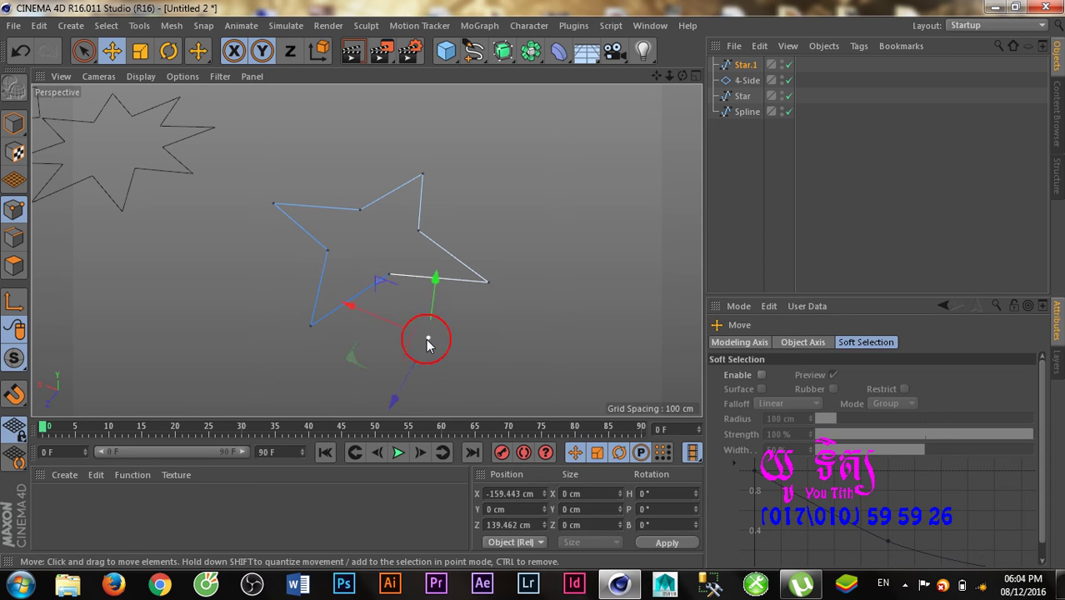
pyautogui.moveTo(352, 307)
pyautogui.mouseDown()
pyautogui.moveTo(401, 335)
pyautogui.moveTo(355, 309)
pyautogui.moveTo(380, 302)
pyautogui.mouseUp()
pyautogui.click(380, 302)
# Pull the star's inner corner point down to the right and break the outline there
pyautogui.click(341, 304)
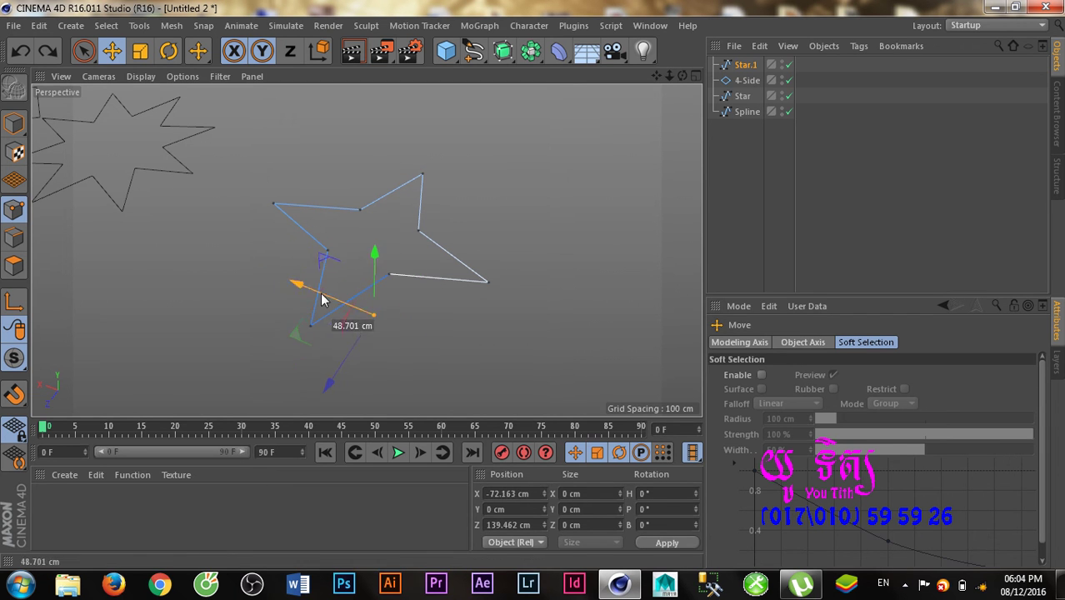
pyautogui.moveTo(326, 301); pyautogui.dragTo(427, 323)
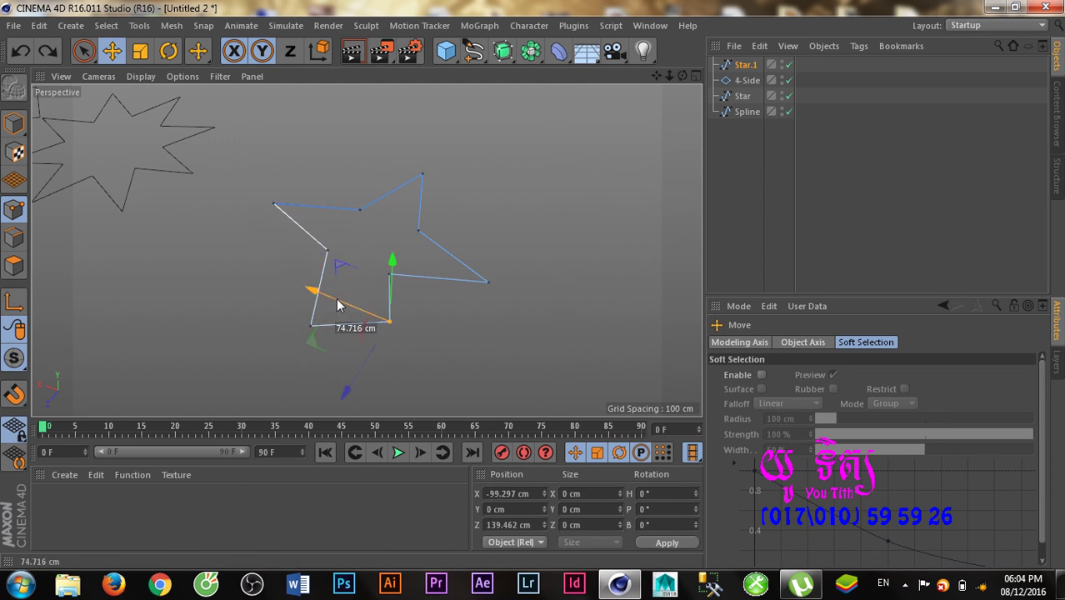
pyautogui.rightClick(404, 325)
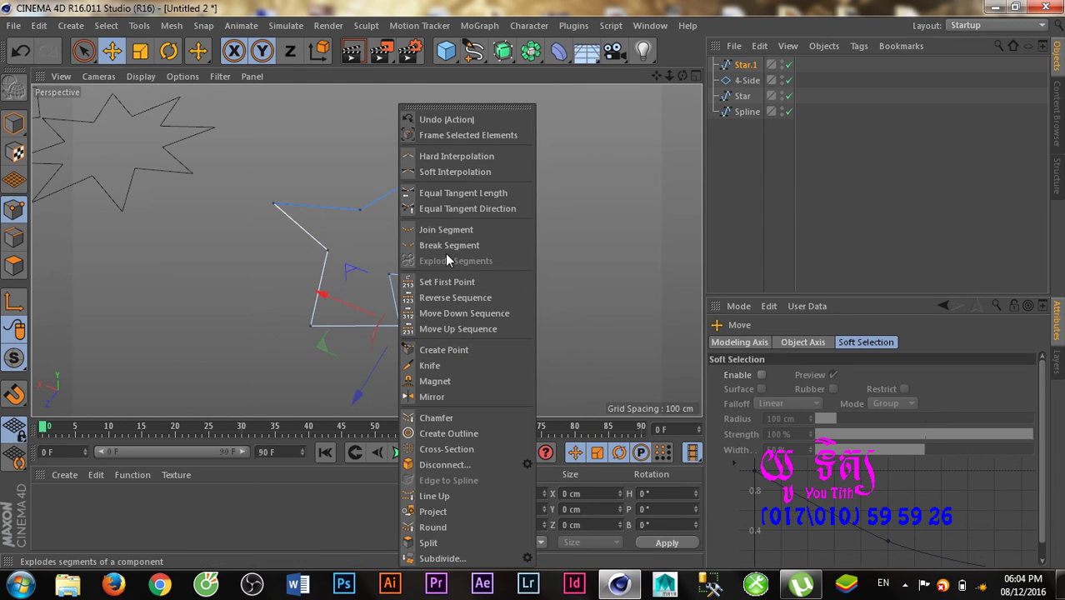
pyautogui.click(446, 254)
pyautogui.click(435, 298)
# Join the loose point and the inner corner point's segments, then orbit to check the notch
pyautogui.click(401, 326)
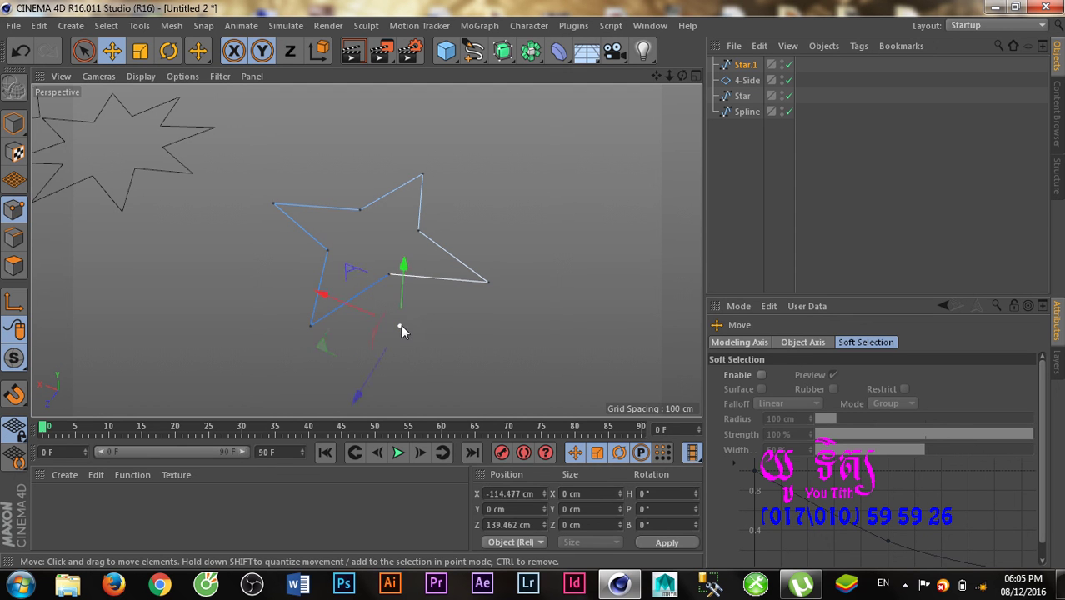
pyautogui.keyDown('shift'); pyautogui.click(390, 275); pyautogui.keyUp('shift')
pyautogui.rightClick(390, 275)
pyautogui.click(417, 299)
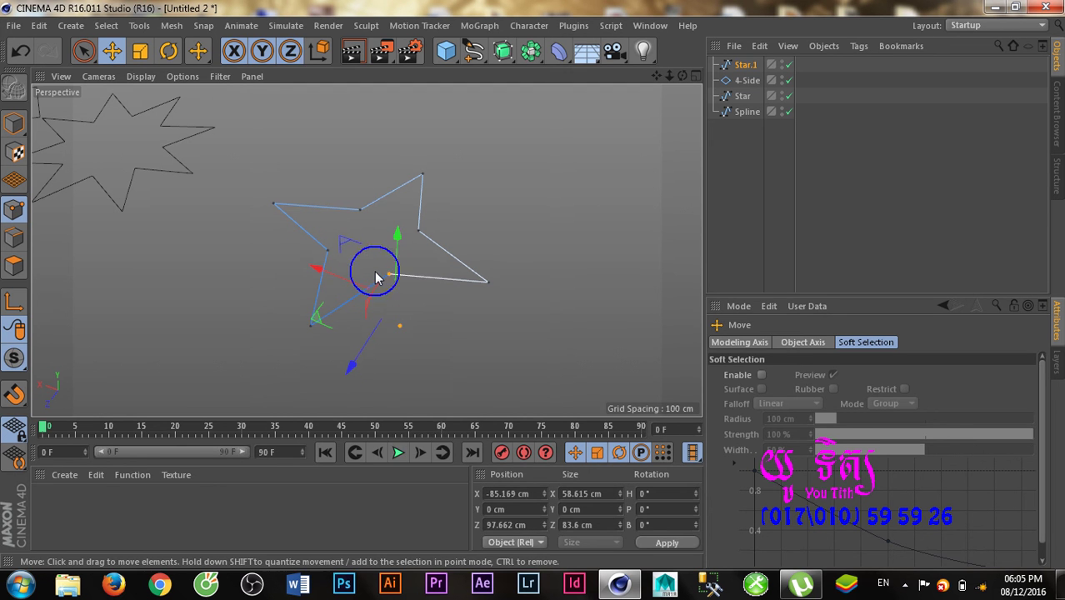
pyautogui.rightClick(376, 276)
pyautogui.click(442, 352)
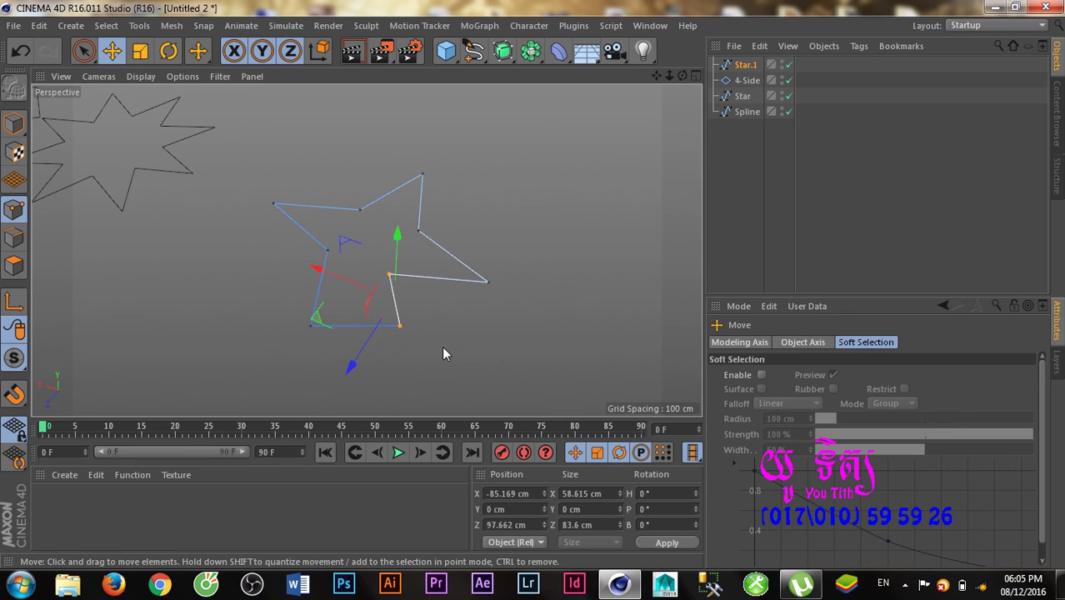
pyautogui.click(443, 350)
pyautogui.moveTo(430, 297)
pyautogui.keyDown('alt'); pyautogui.mouseDown()
pyautogui.moveTo(345, 312)
pyautogui.moveTo(376, 302)
pyautogui.moveTo(421, 310)
pyautogui.moveTo(349, 287)
pyautogui.moveTo(325, 308)
pyautogui.moveTo(399, 293)
pyautogui.moveTo(401, 316)
pyautogui.moveTo(459, 340)
pyautogui.moveTo(468, 281)
pyautogui.moveTo(433, 304)
pyautogui.moveTo(449, 302)
pyautogui.moveTo(447, 352)
pyautogui.moveTo(304, 323)
pyautogui.moveTo(423, 334)
pyautogui.moveTo(430, 299)
pyautogui.mouseUp(); pyautogui.keyUp('alt')
# Break the outline at a bottom point and delete the detached point to flatten the base
pyautogui.click(376, 285)
pyautogui.rightClick(376, 292)
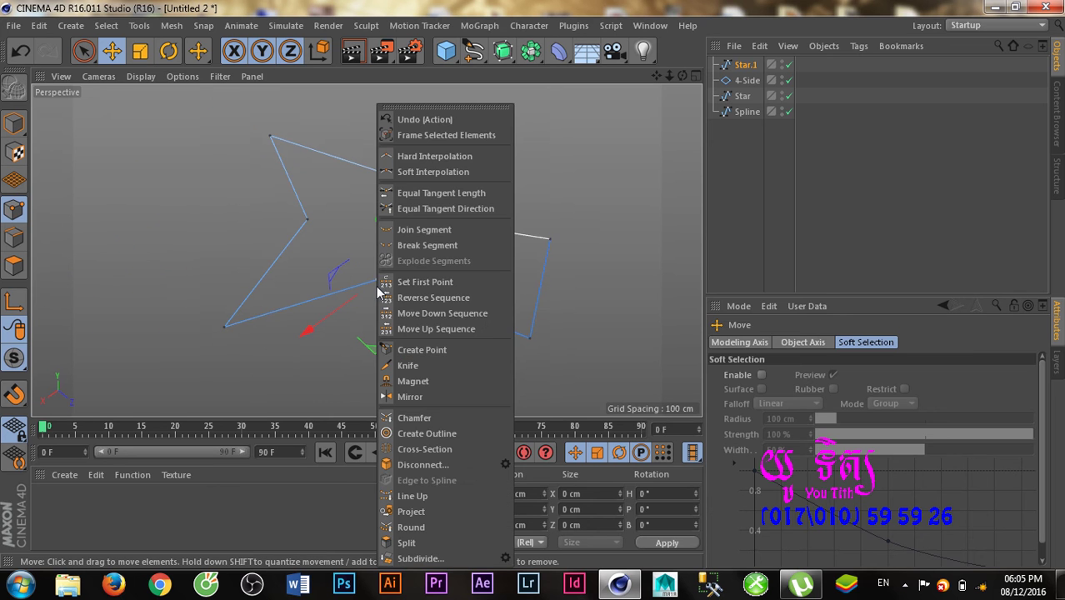
pyautogui.click(426, 245)
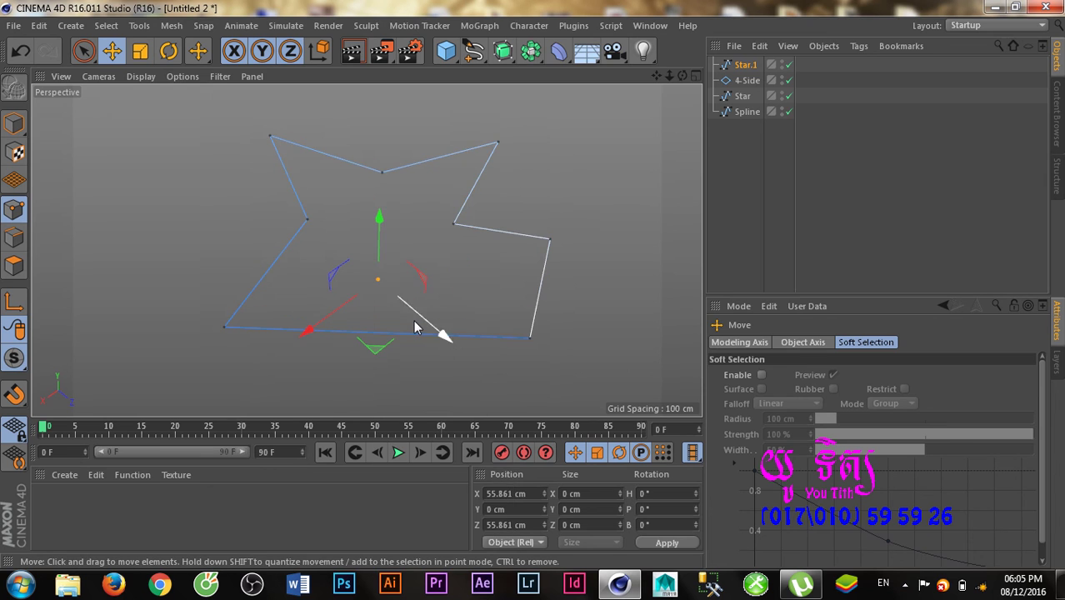
pyautogui.click(379, 279)
pyautogui.press('Delete')
pyautogui.hotkey('ctrl', 'z')
pyautogui.hotkey('ctrl', 'z')
pyautogui.hotkey('ctrl', 'z')
pyautogui.press('Delete')
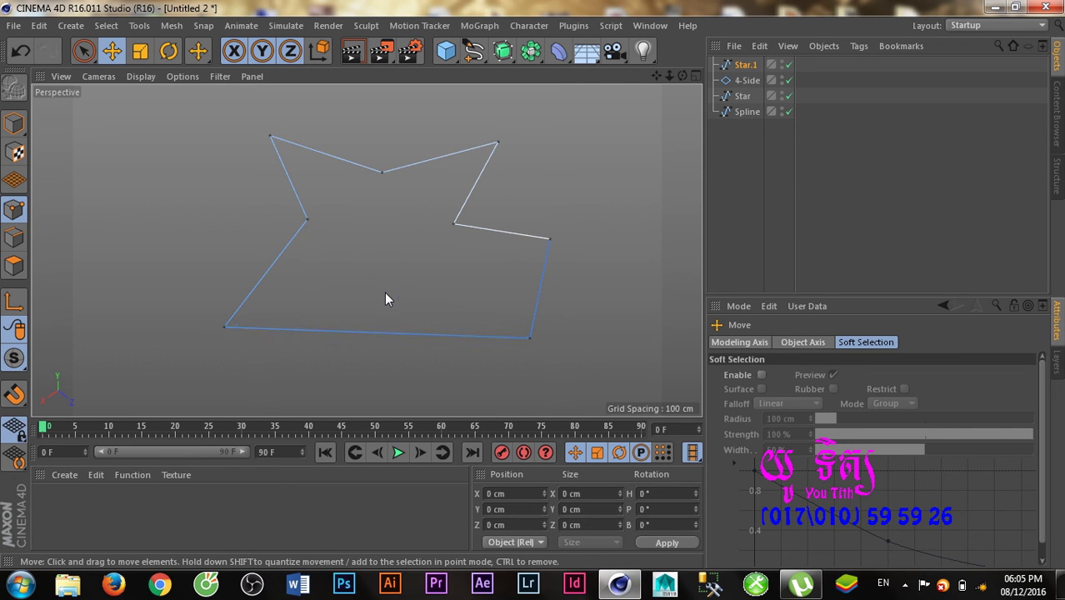